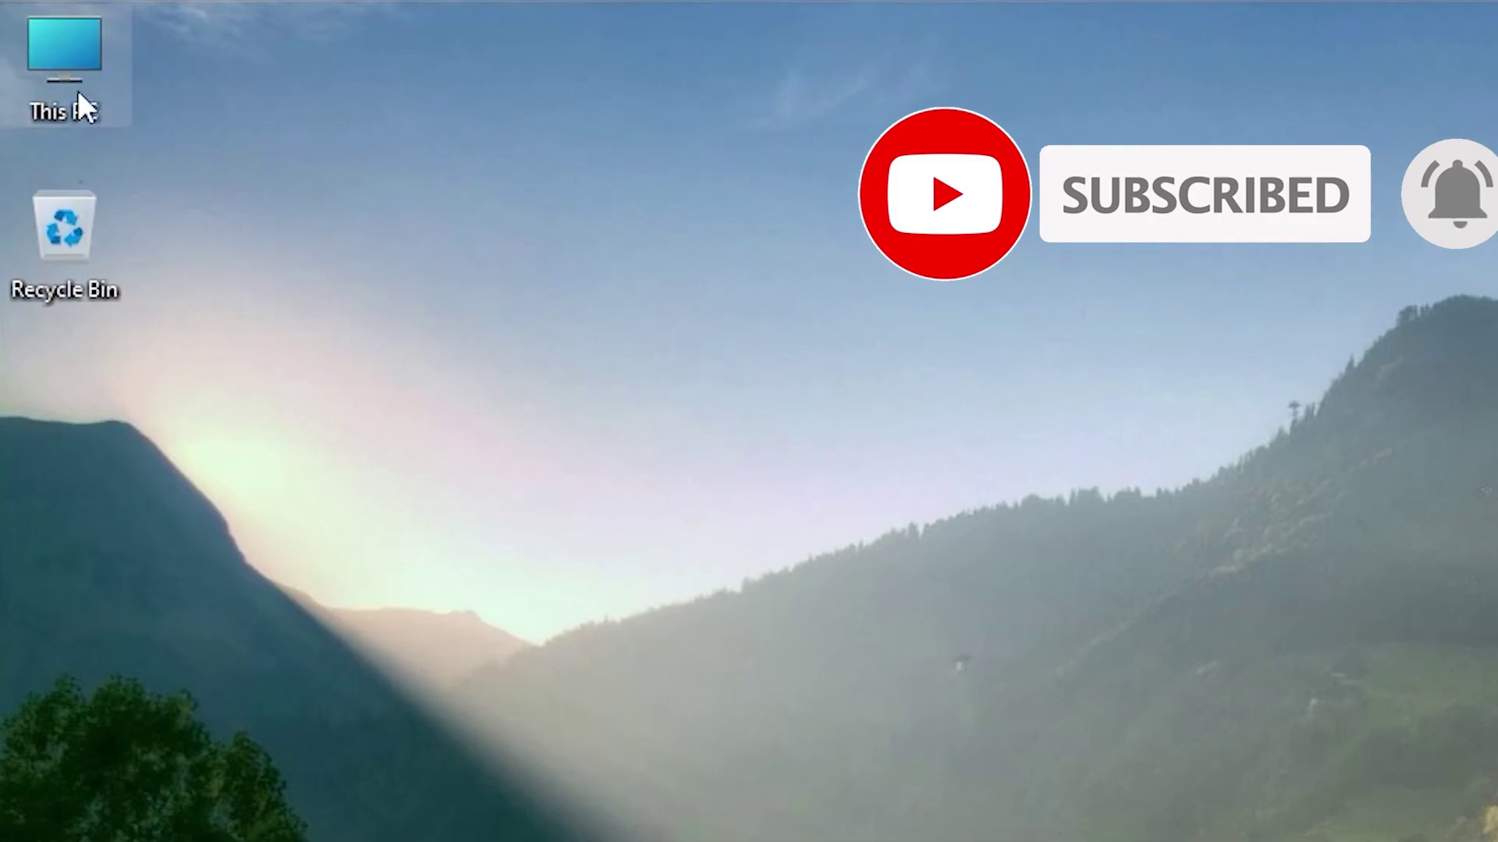
- Open the PC's About page in the Windows system settings to check the device and Windows specifications
right_click(77, 92)
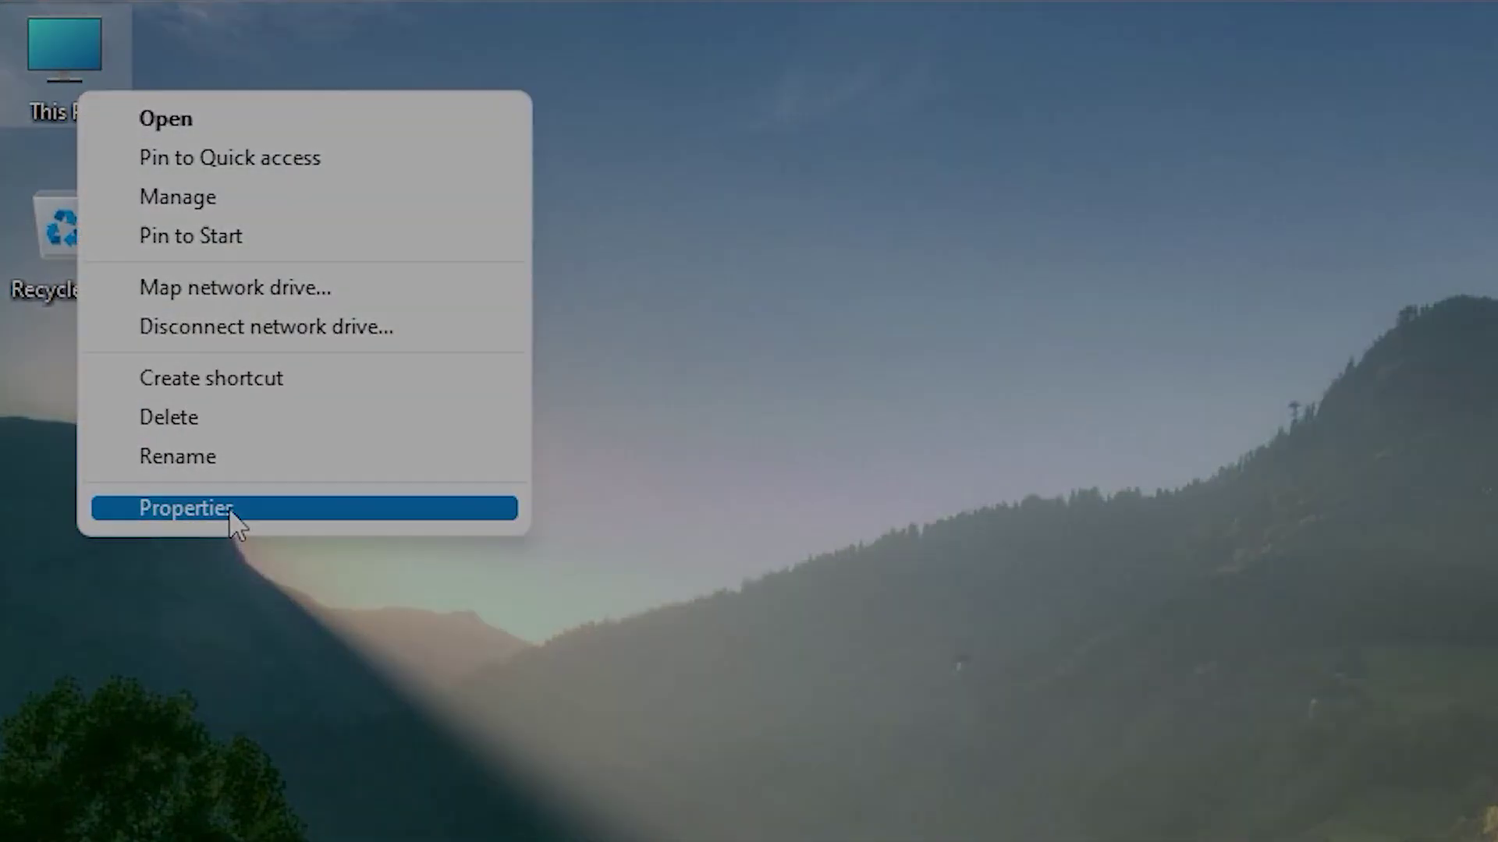
left_click(228, 508)
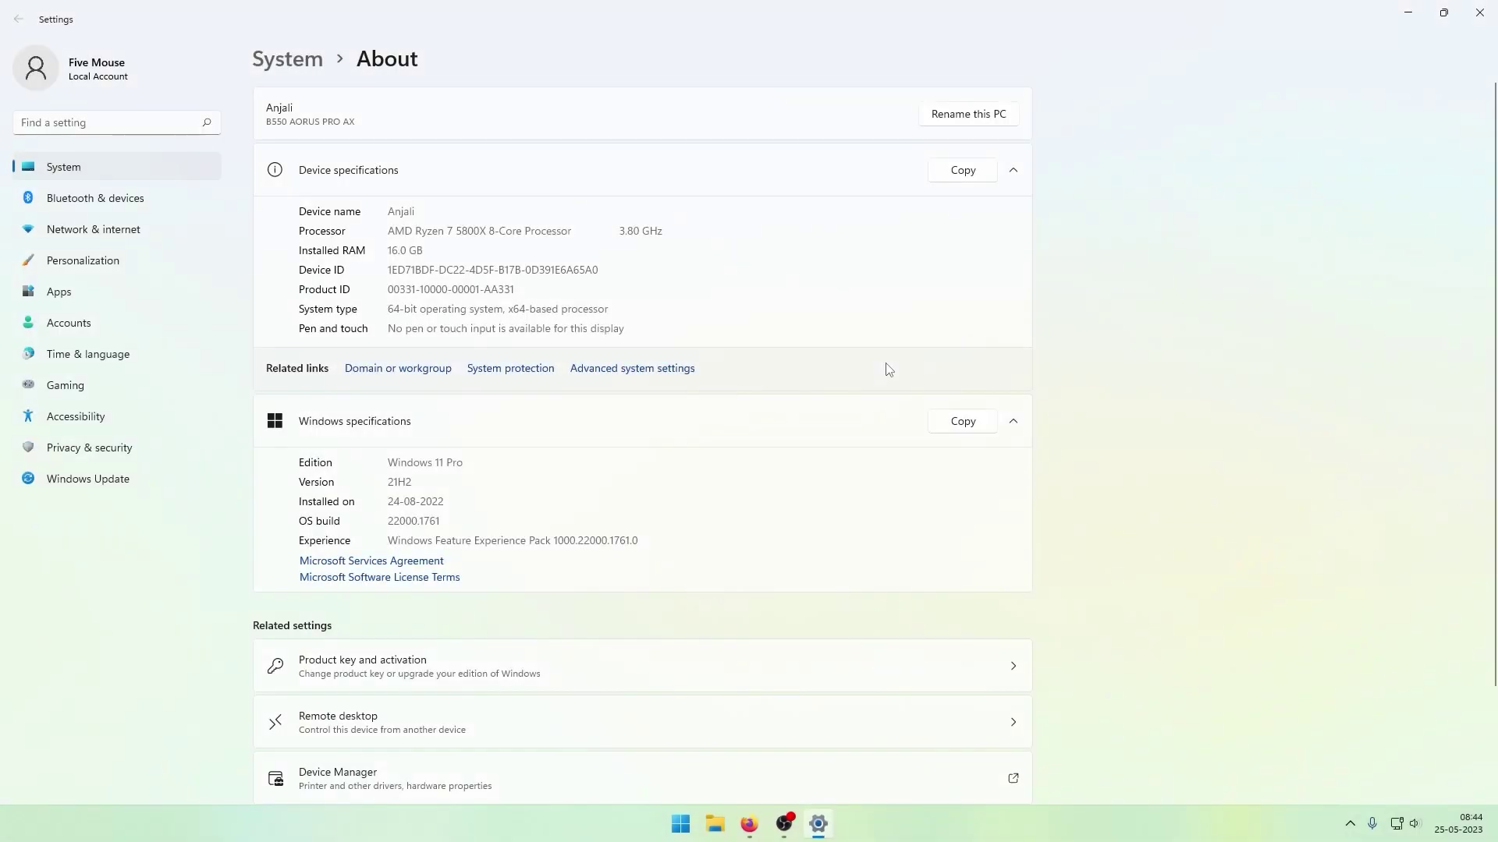
left_click(83, 166)
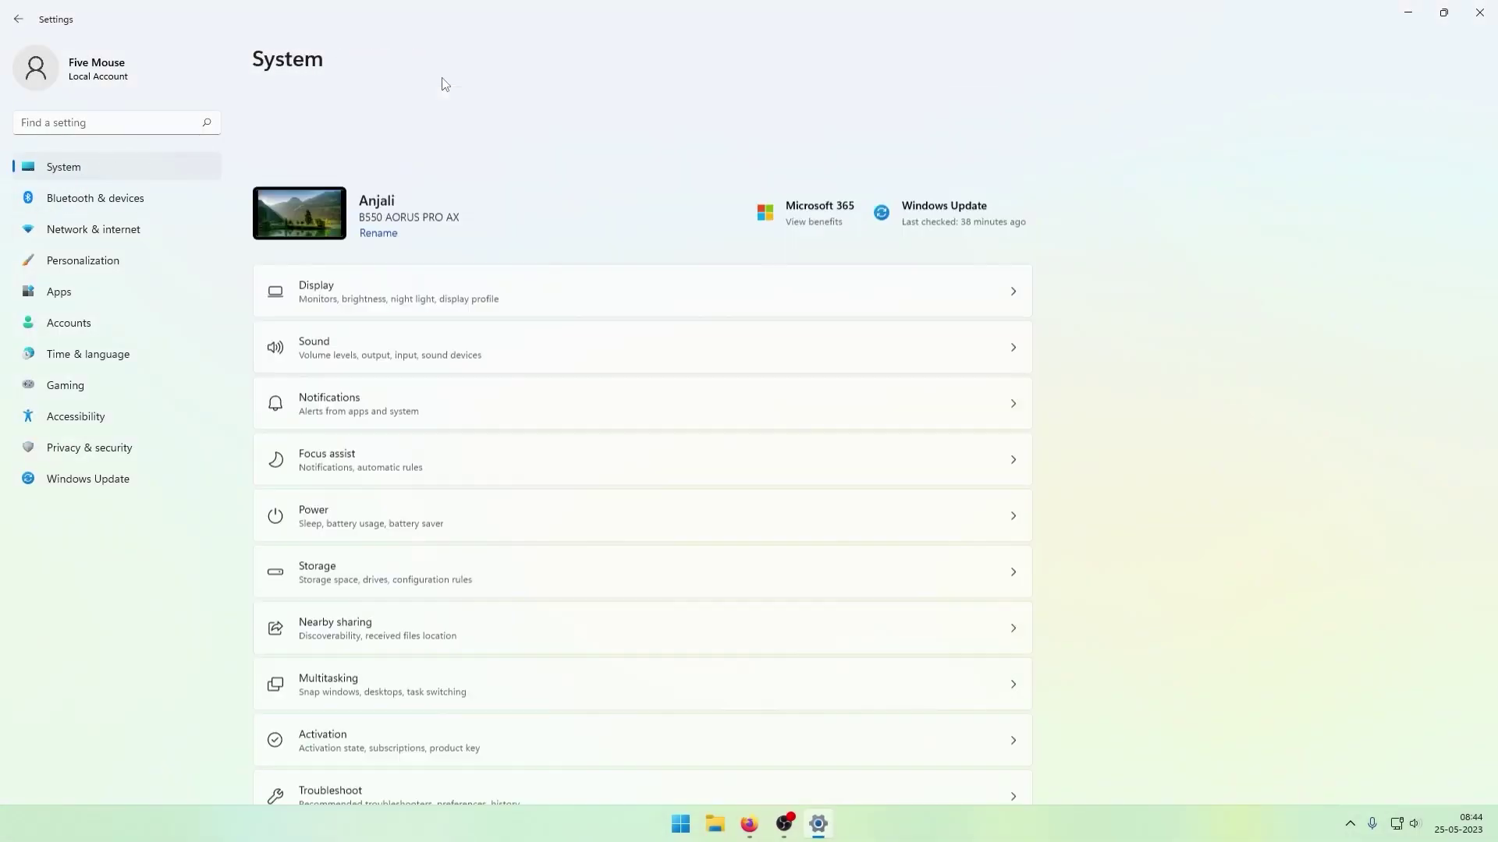
scroll(348, 645, "down", 5)
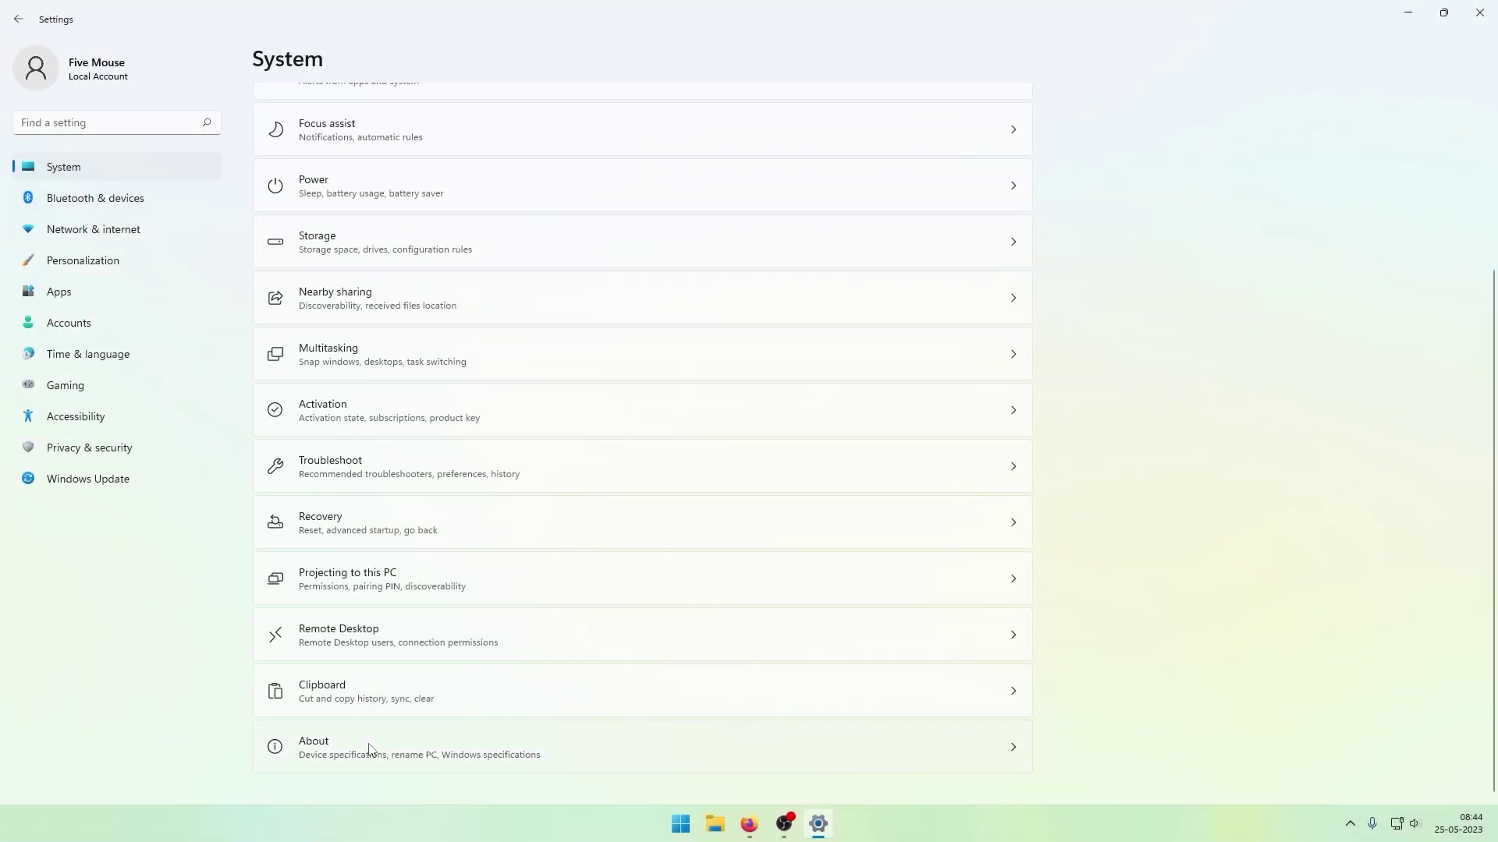
left_click(370, 747)
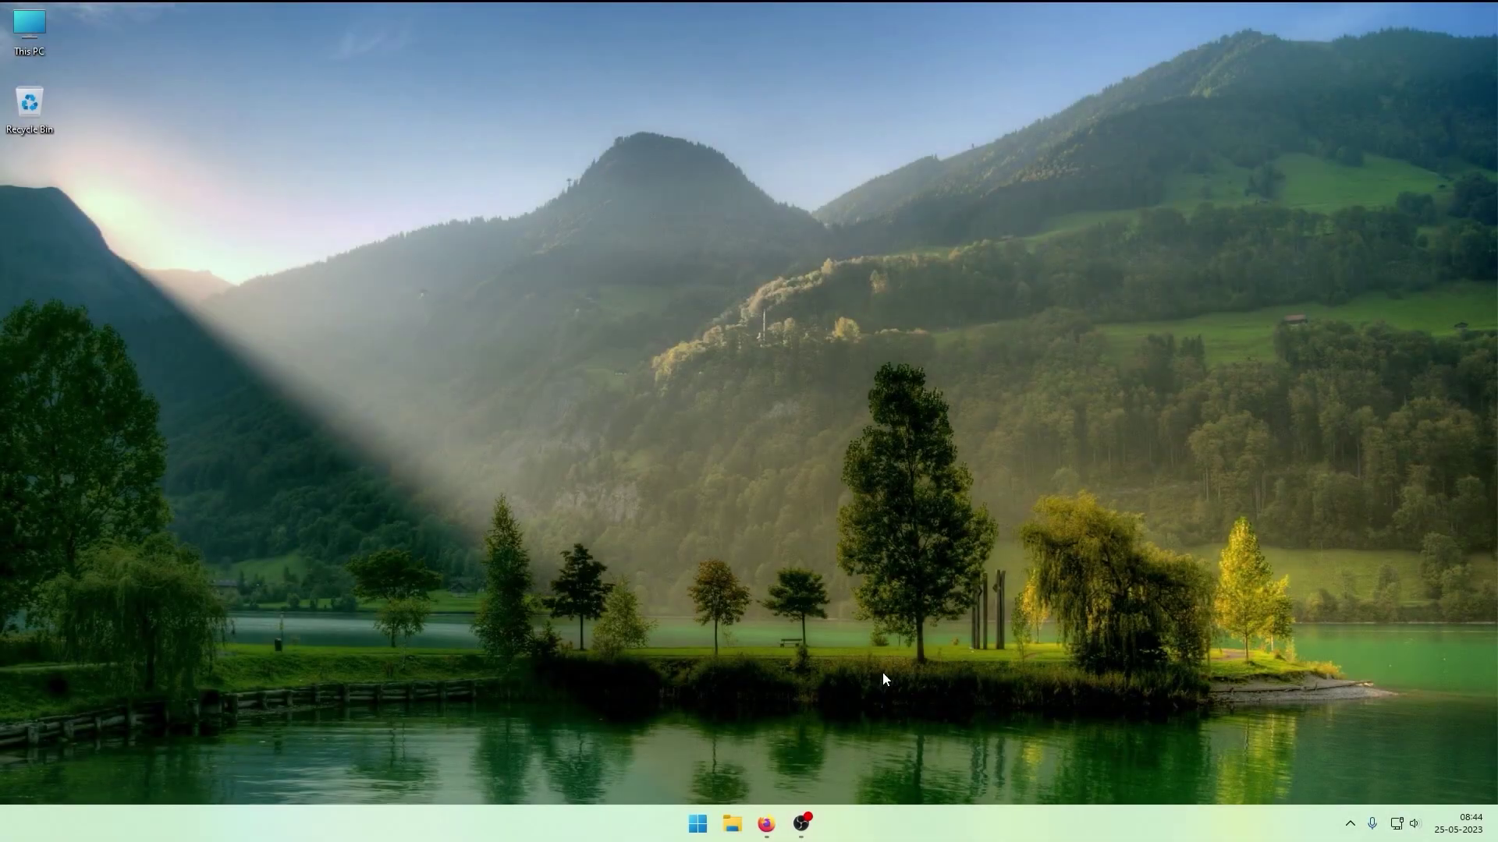
- Switch to Firefox, download the Nougat 64-bit BlueStacks 5 installer for Windows, and show it in its download folder
left_click(777, 823)
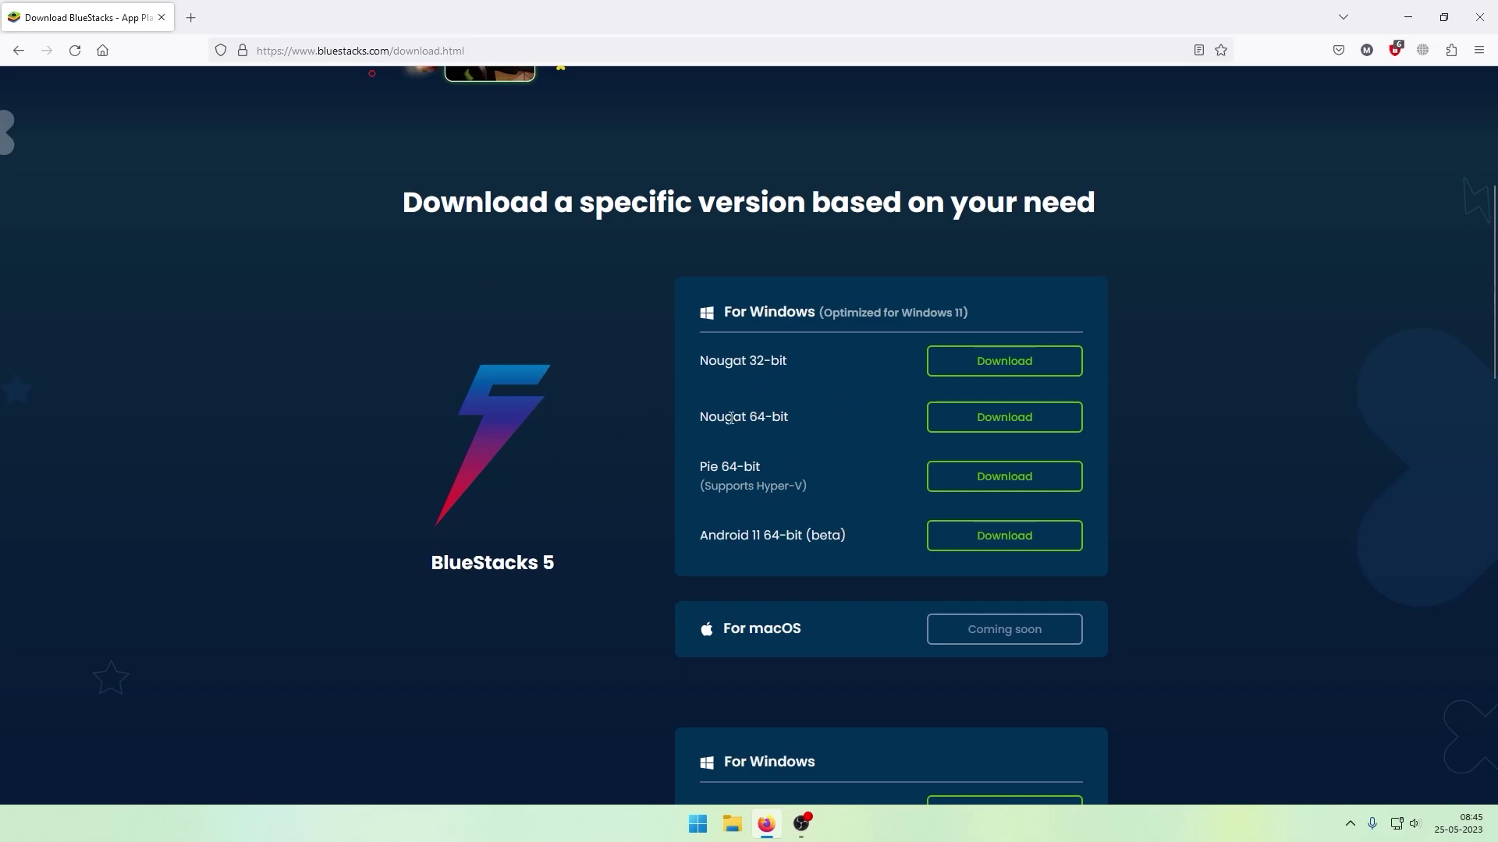
left_click(1006, 420)
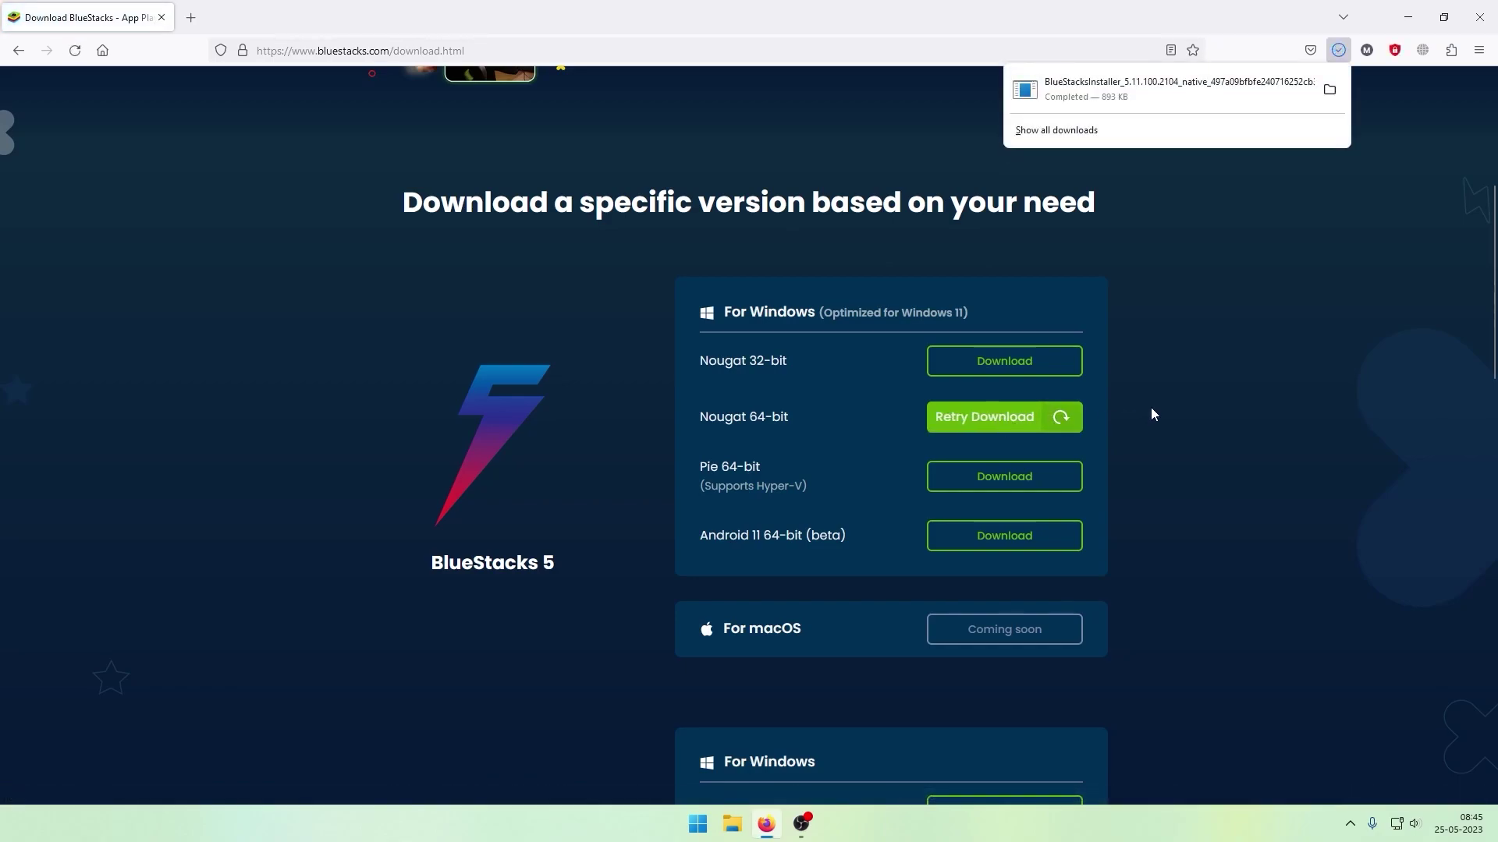
left_click(1329, 97)
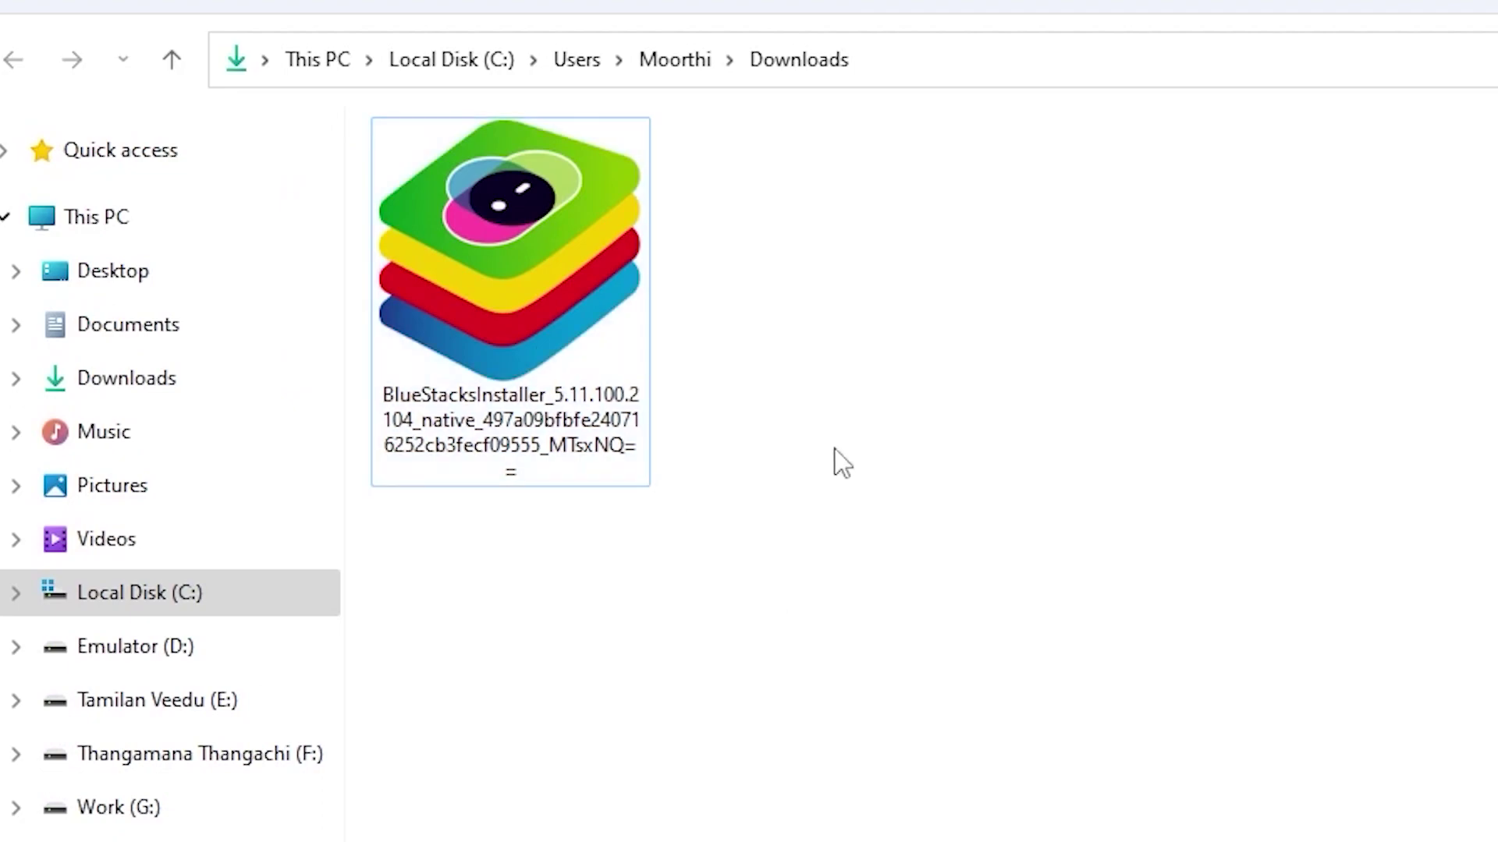
- Run the downloaded BlueStacks installer as administrator and install it with the default data path C:\ProgramData\BlueStacks_nxt
right_click(604, 398)
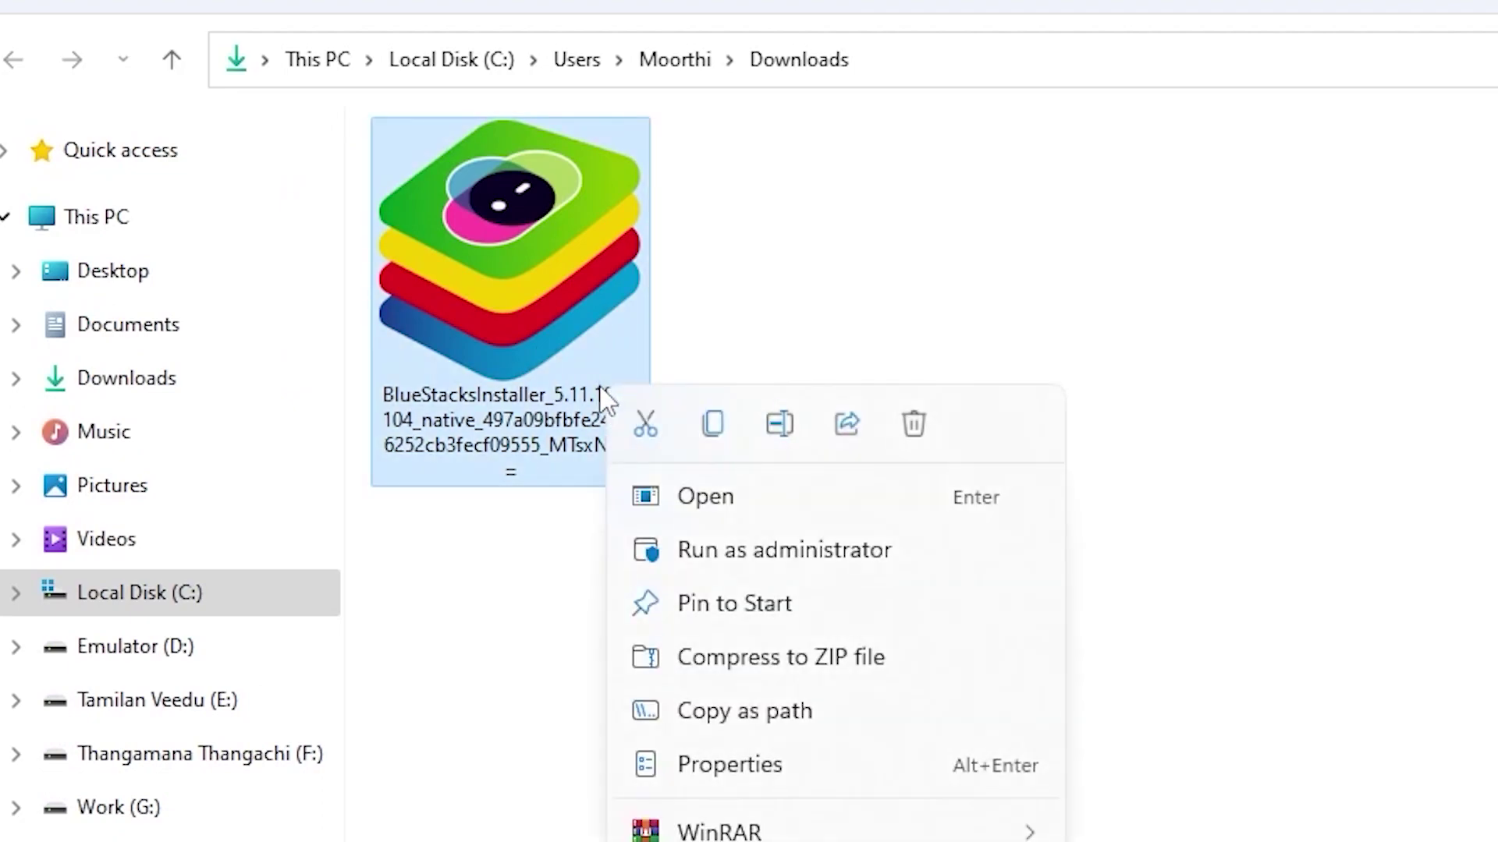
left_click(739, 552)
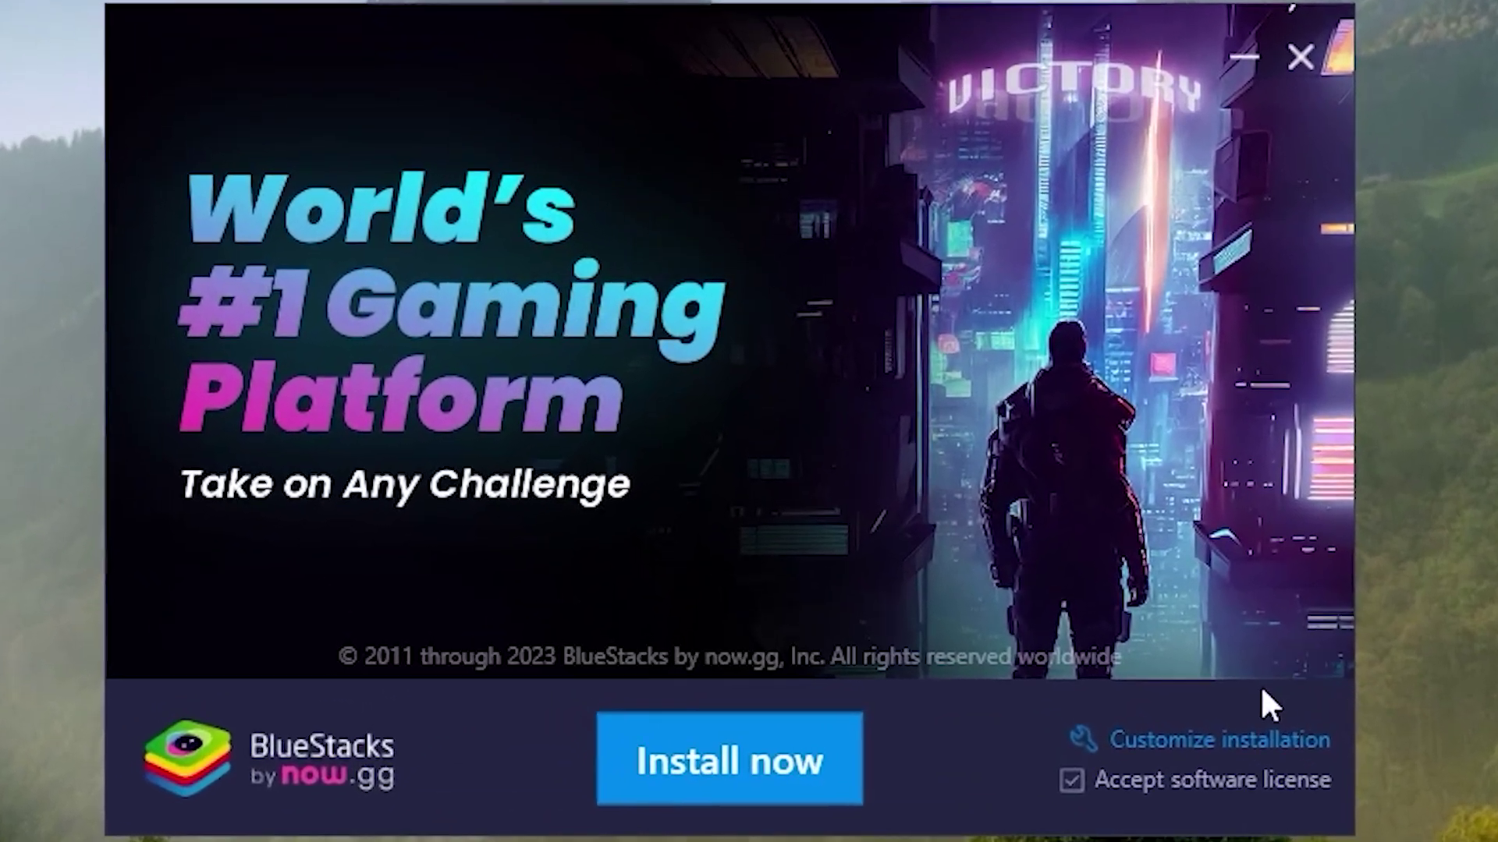
left_click(1139, 635)
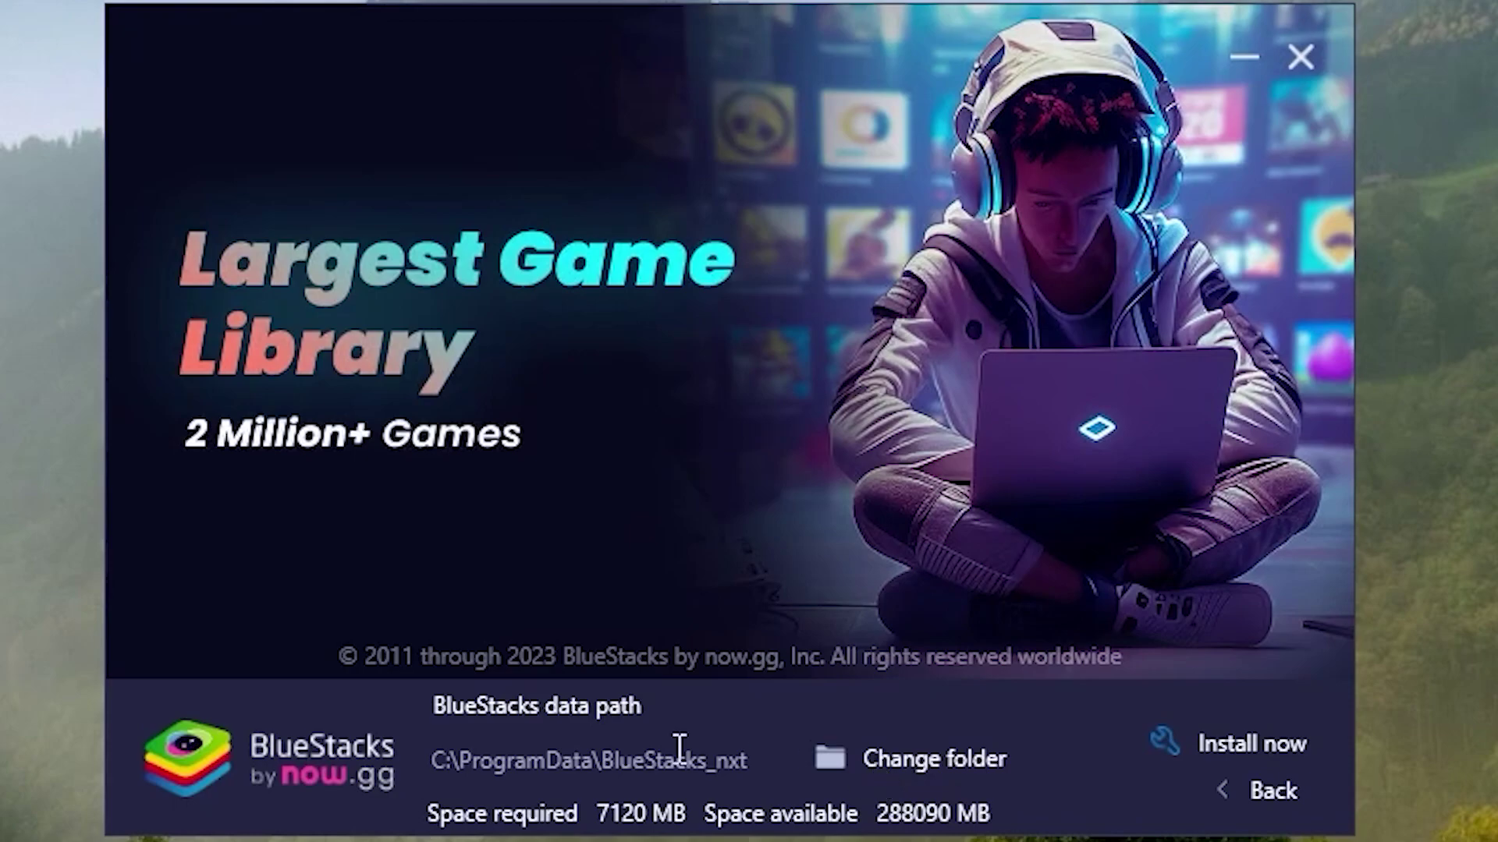
left_click(1235, 740)
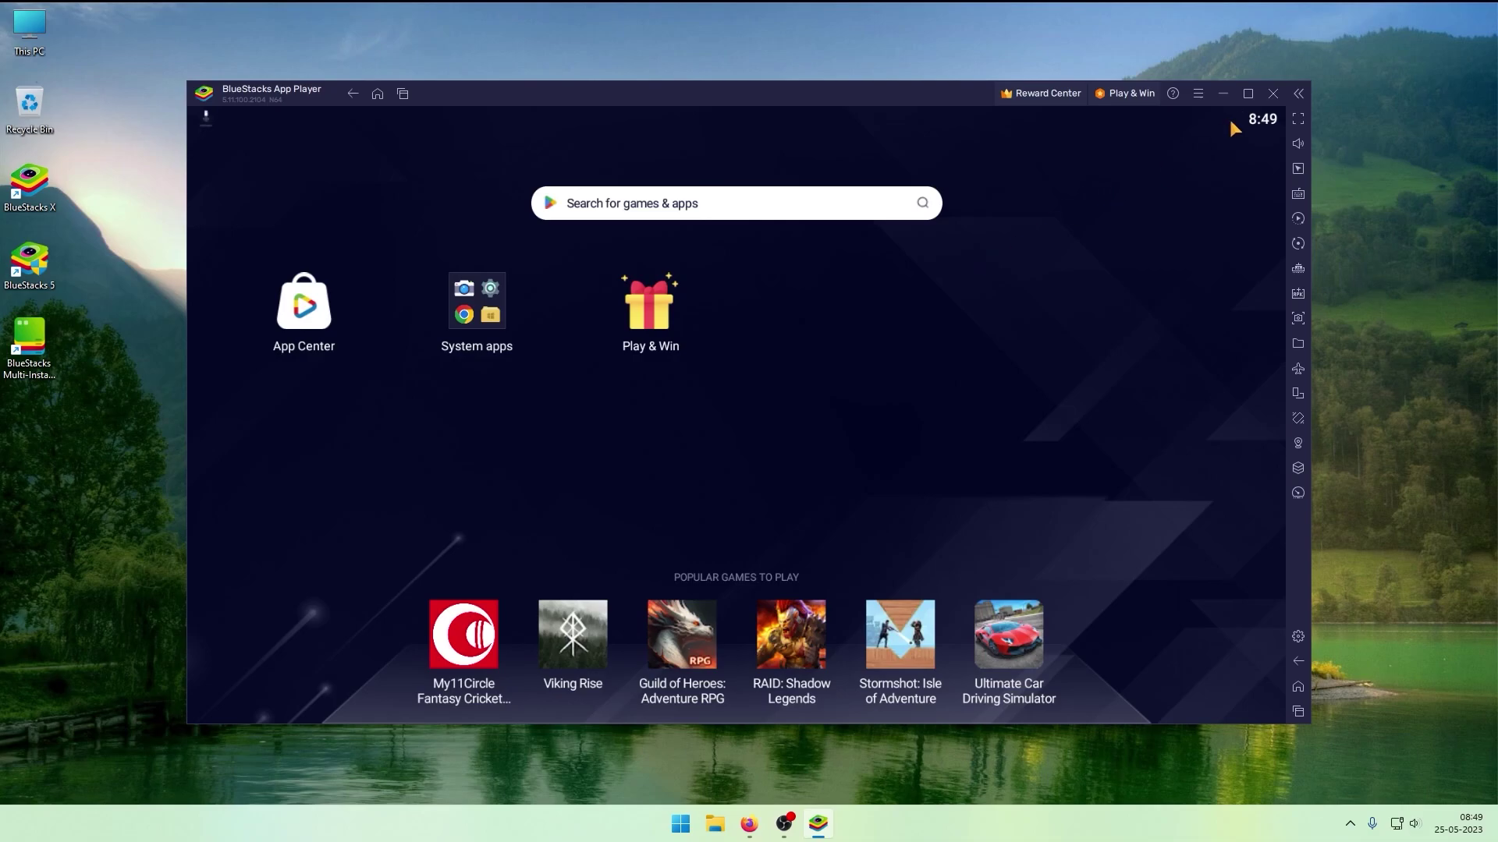
- Open the BlueStacks performance settings and view the available CPU allocation options
left_click(1197, 95)
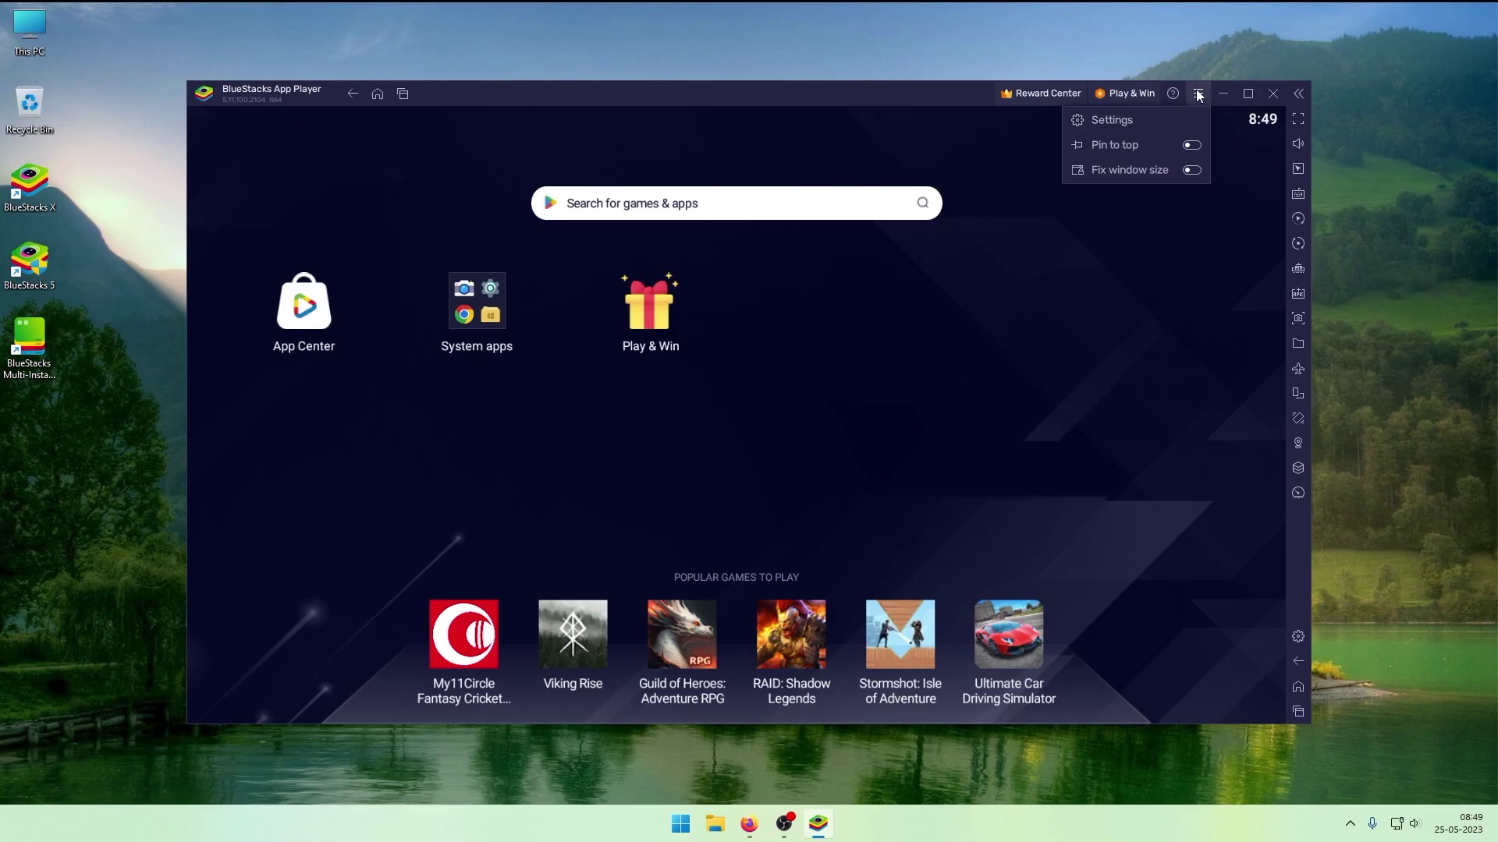
left_click(1132, 121)
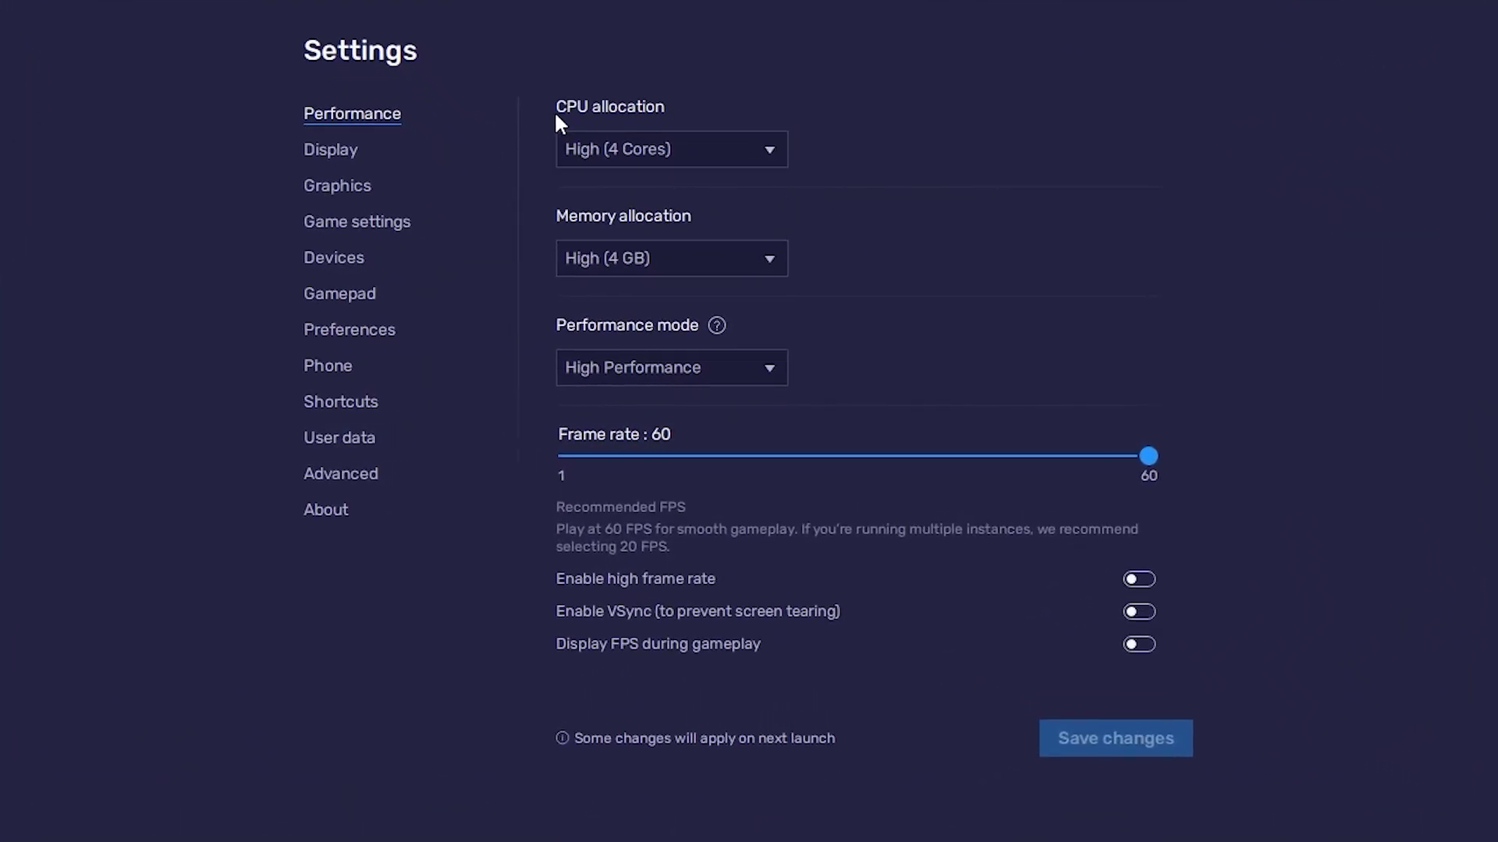
left_click(659, 146)
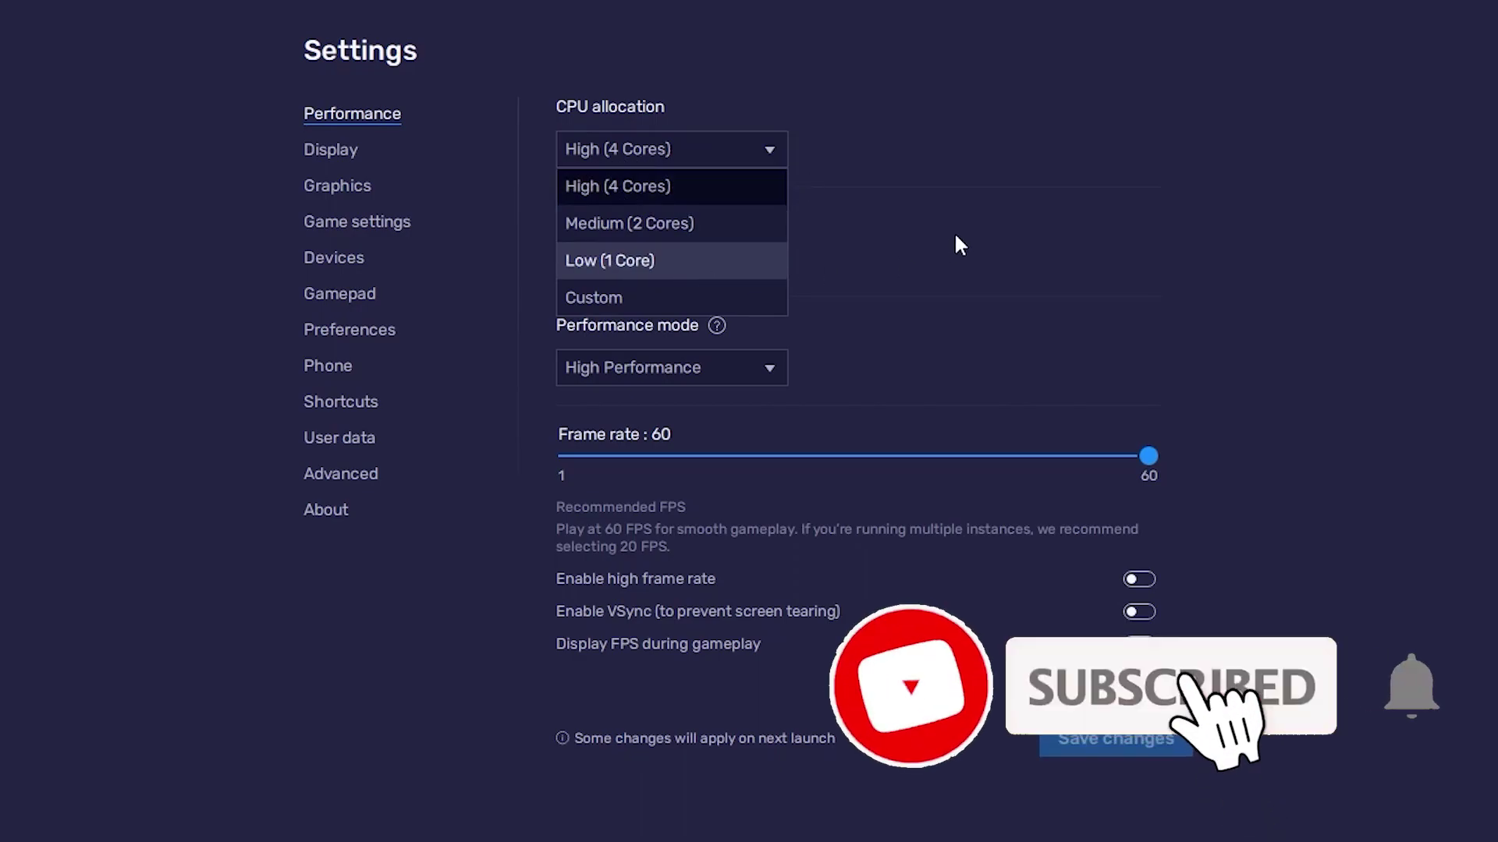
left_click(928, 235)
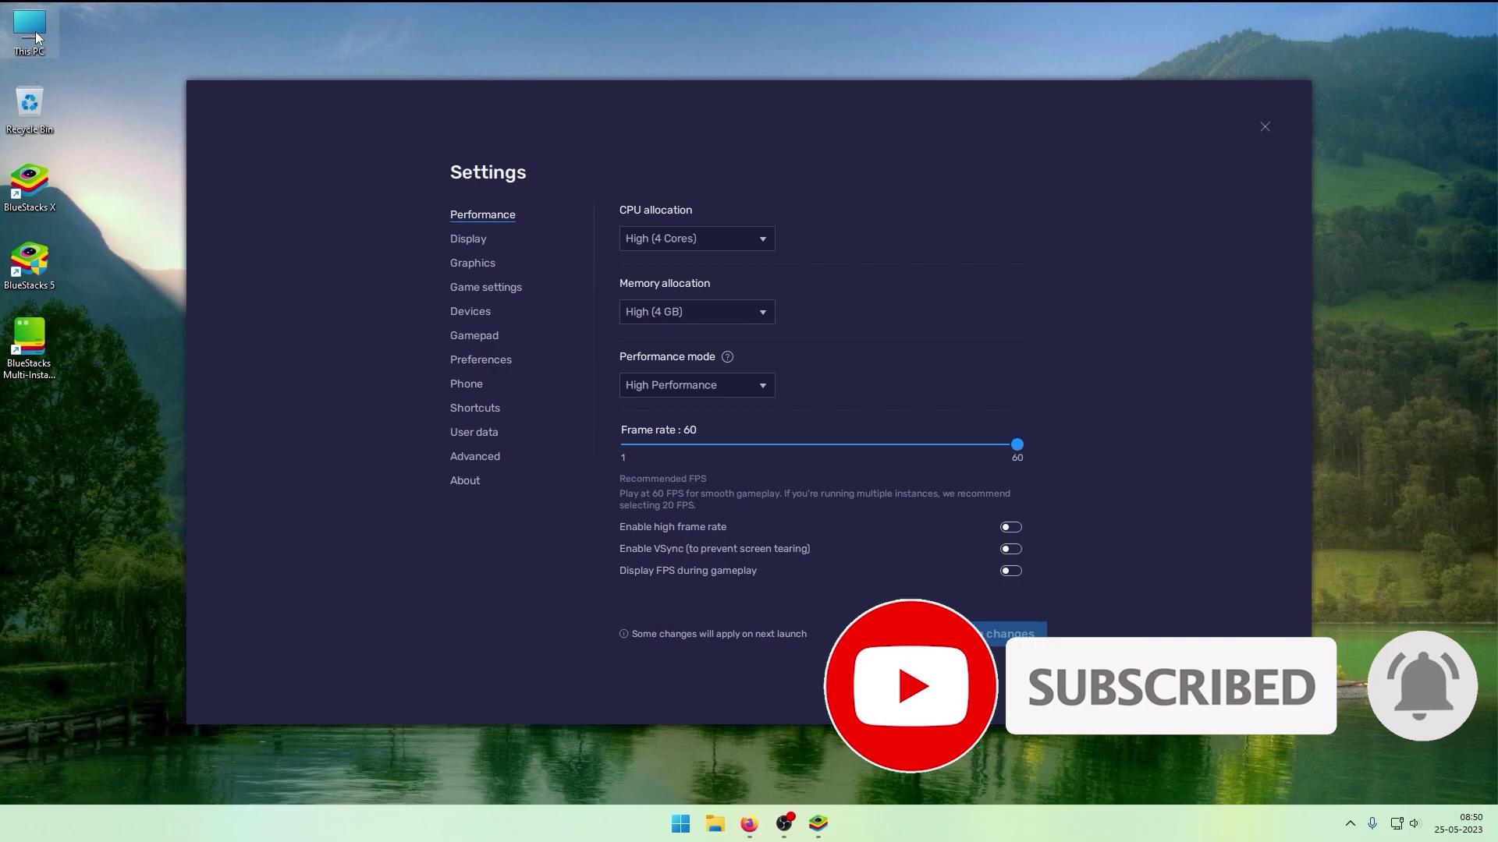
- Open the PC's properties and check its processor core count, installed RAM, system type and Windows edition
right_click(44, 38)
left_click(92, 222)
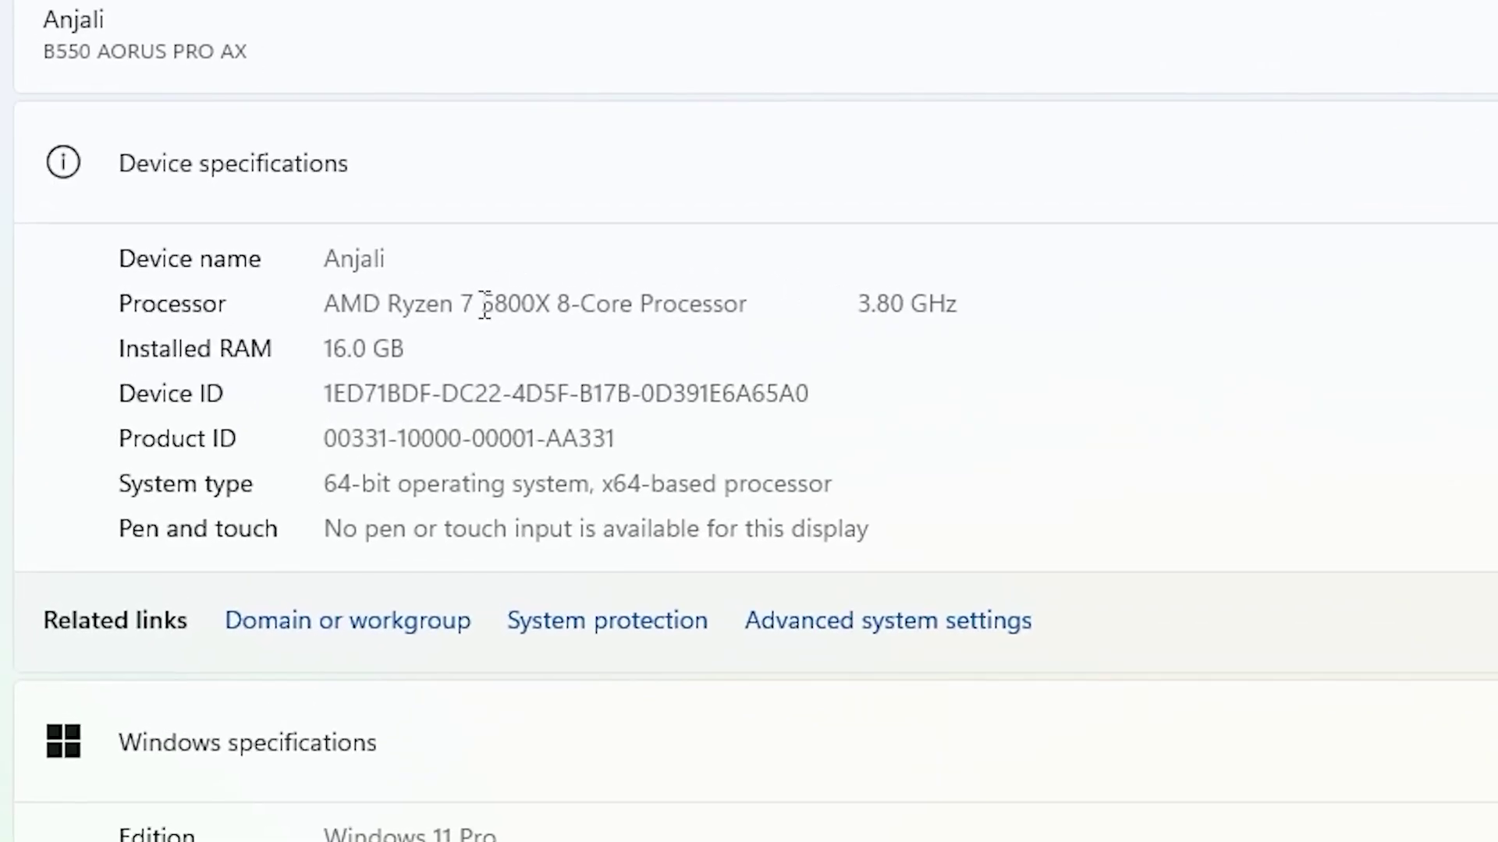
left_click_drag(559, 304, 692, 314)
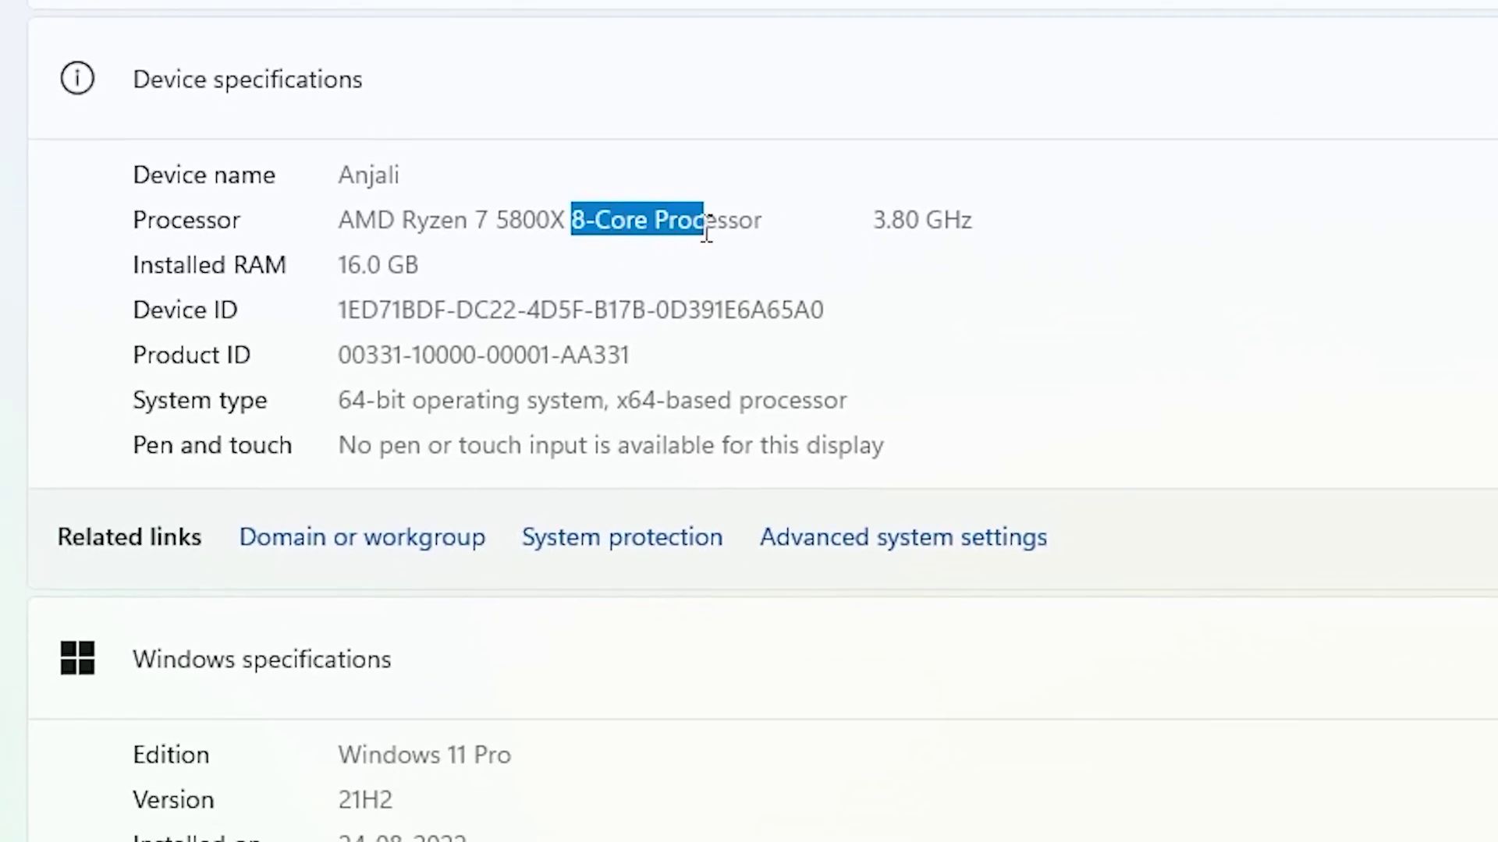
left_click_drag(706, 226, 772, 220)
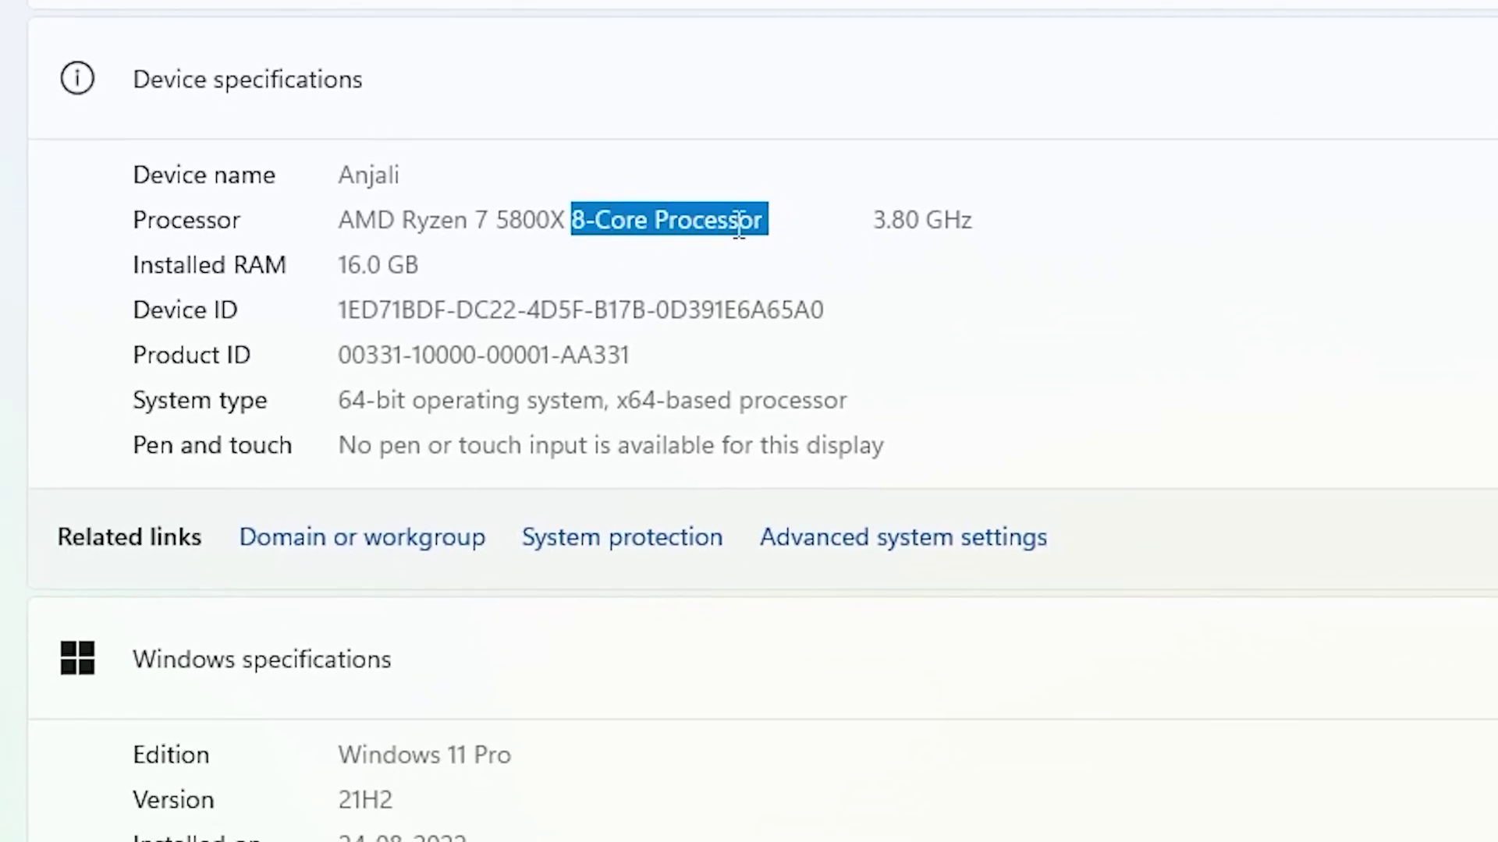
left_click(449, 257)
left_click_drag(331, 268, 426, 267)
left_click(398, 312)
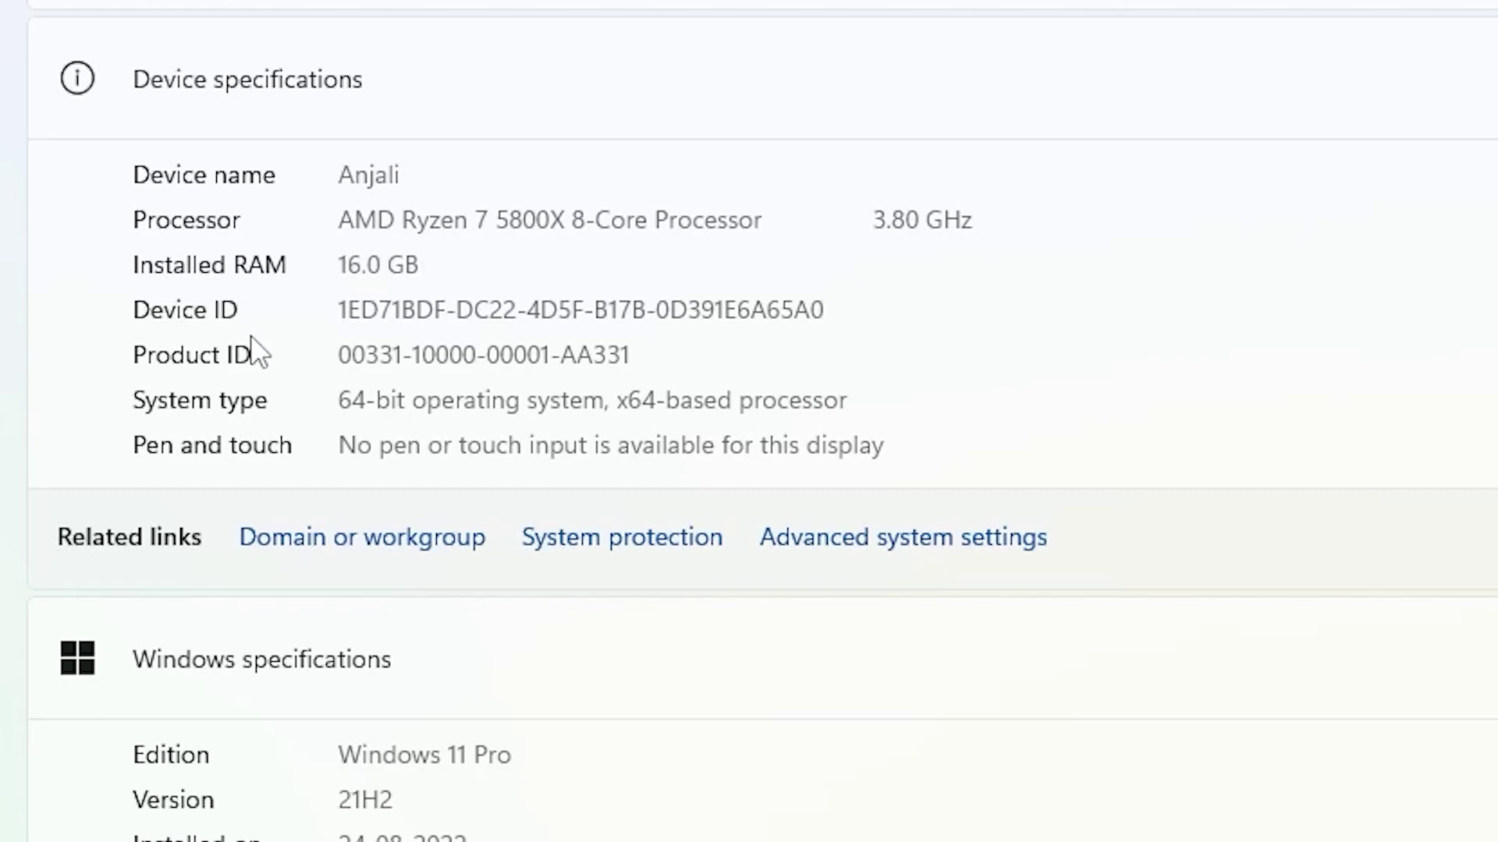
left_click_drag(350, 405, 612, 401)
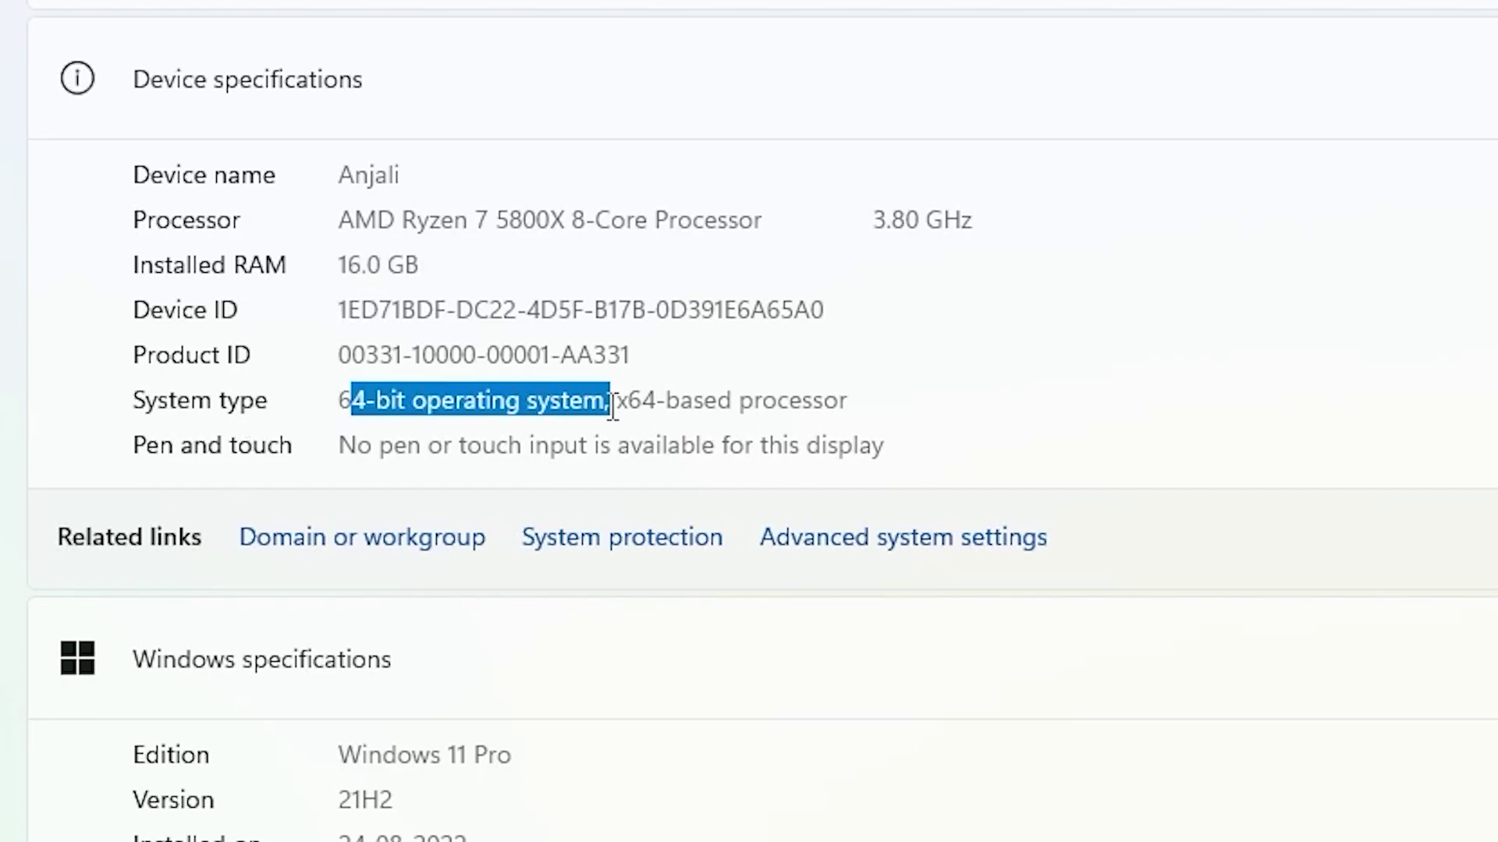
left_click(624, 441)
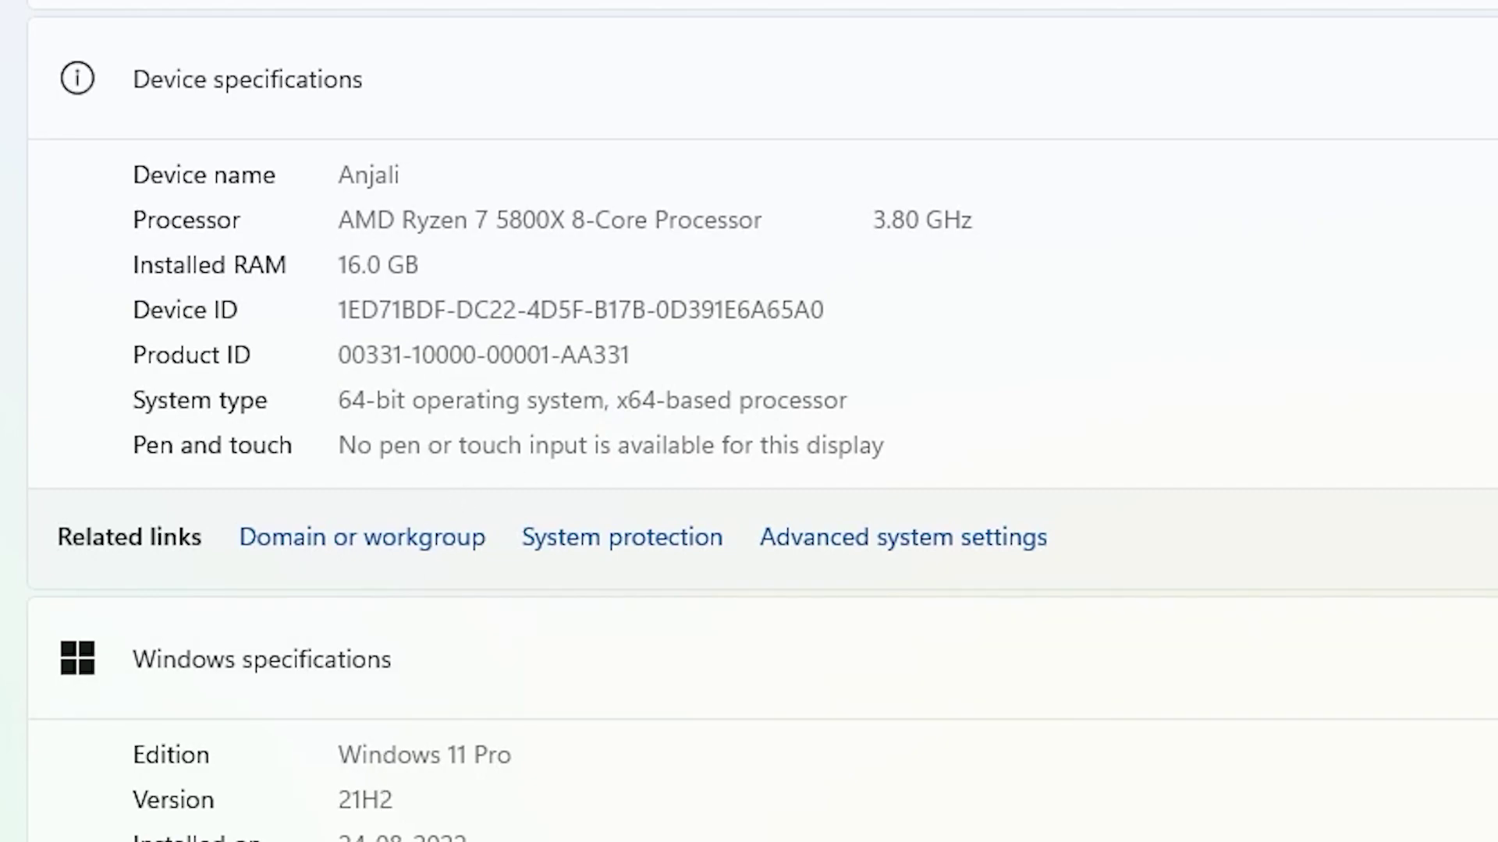
left_click_drag(344, 757, 522, 765)
left_click(554, 792)
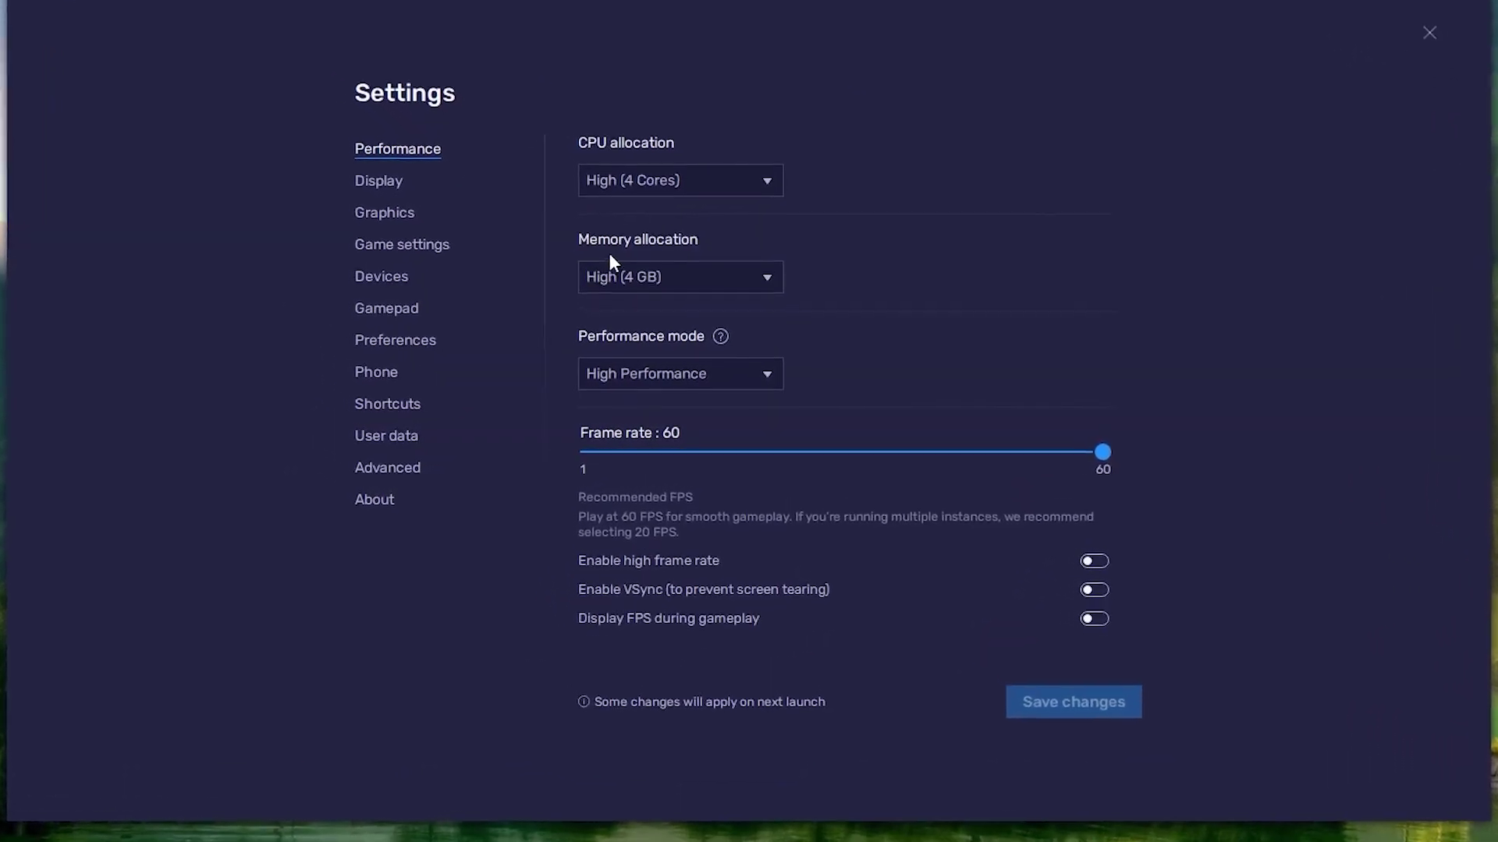
- Set the BlueStacks CPU allocation to Custom with 8 cores
left_click(671, 187)
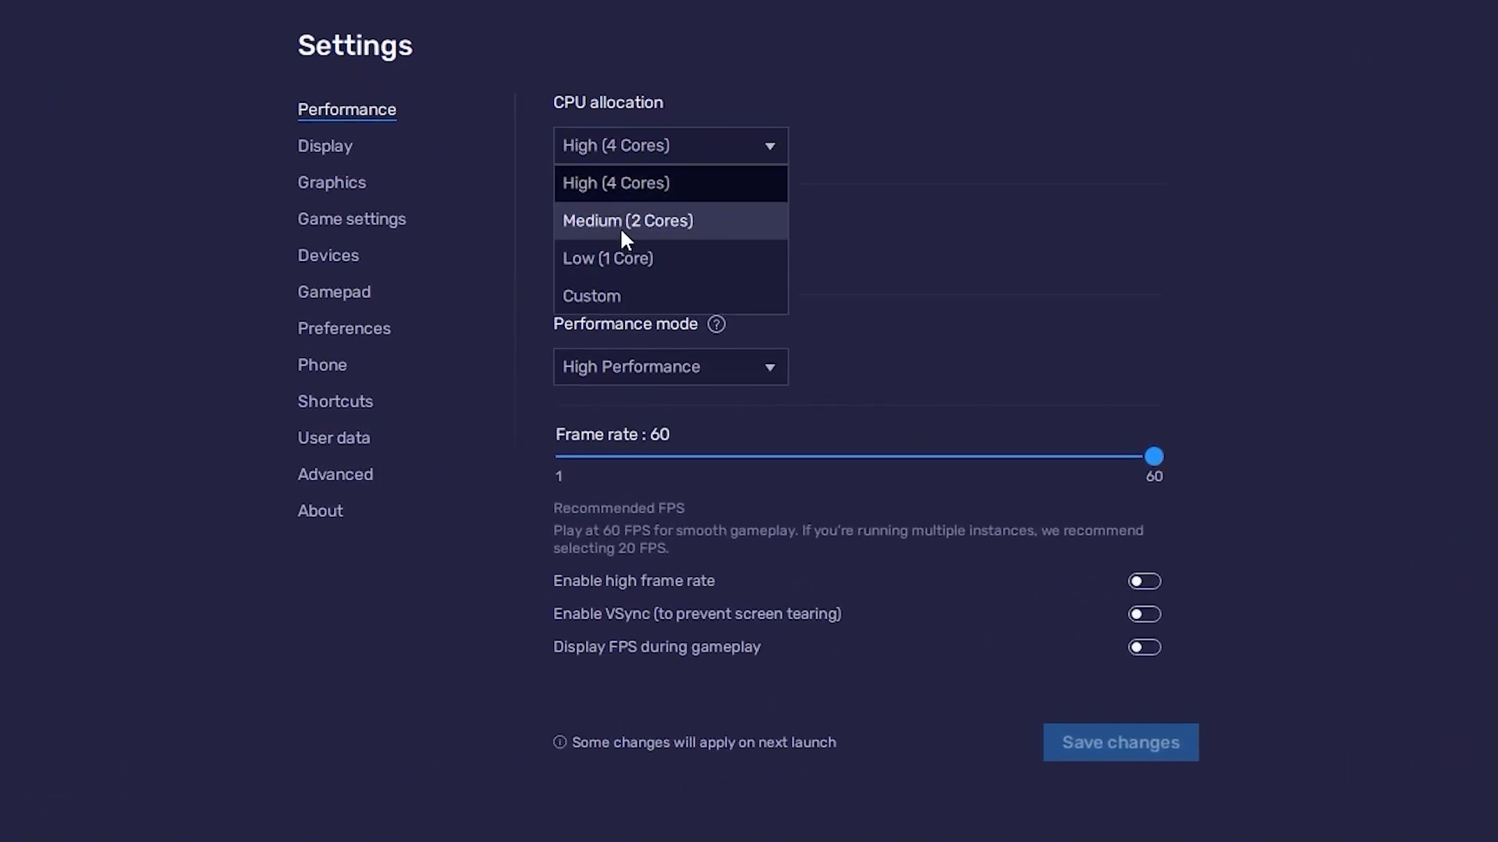
left_click(622, 294)
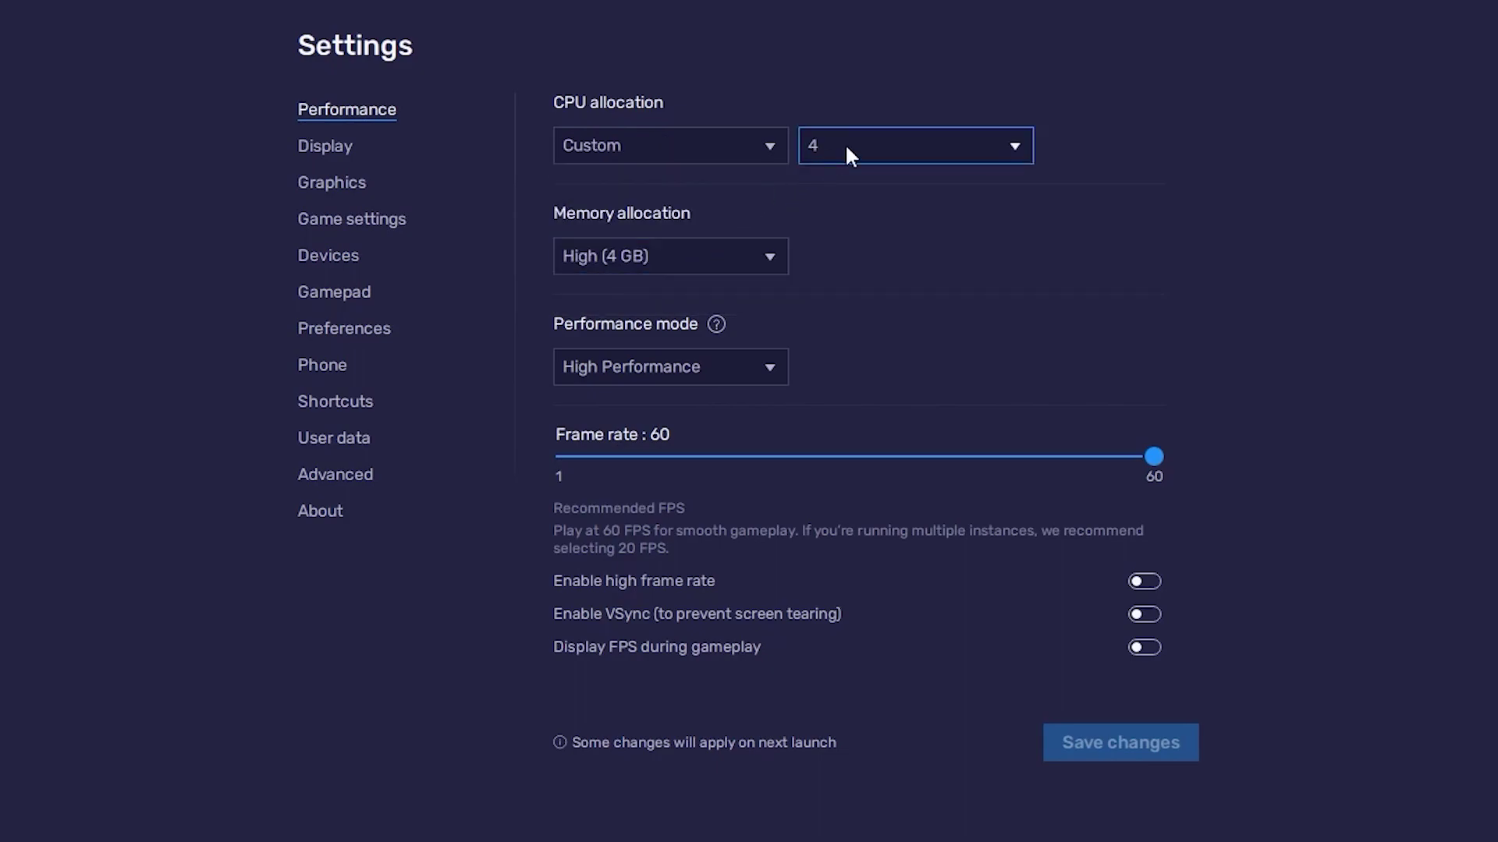
left_click(829, 148)
left_click(858, 335)
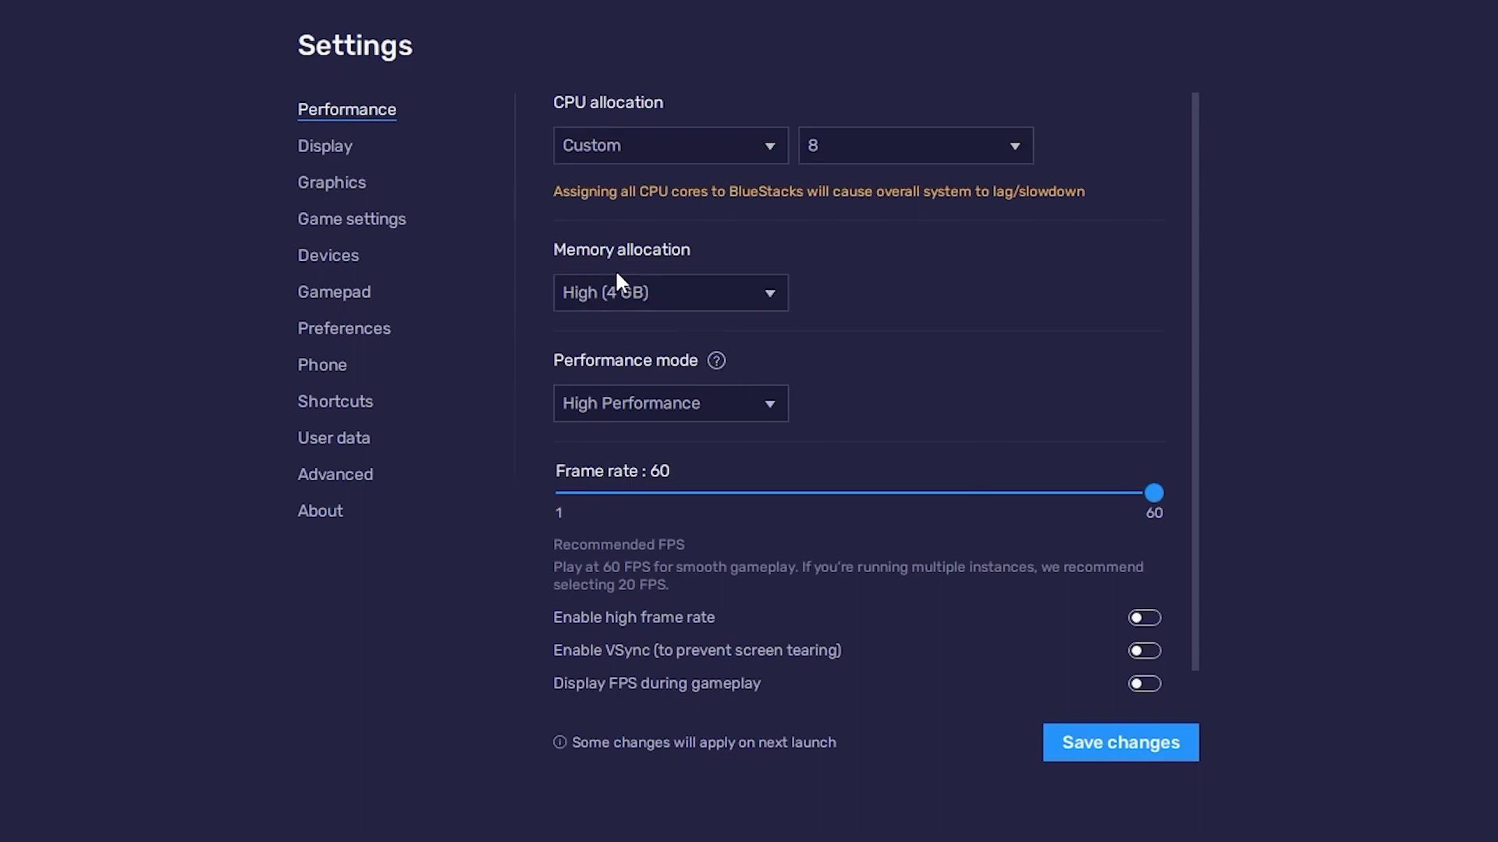
- Set the memory allocation to a custom 12000 MB and choose High Performance as the performance mode
left_click(685, 293)
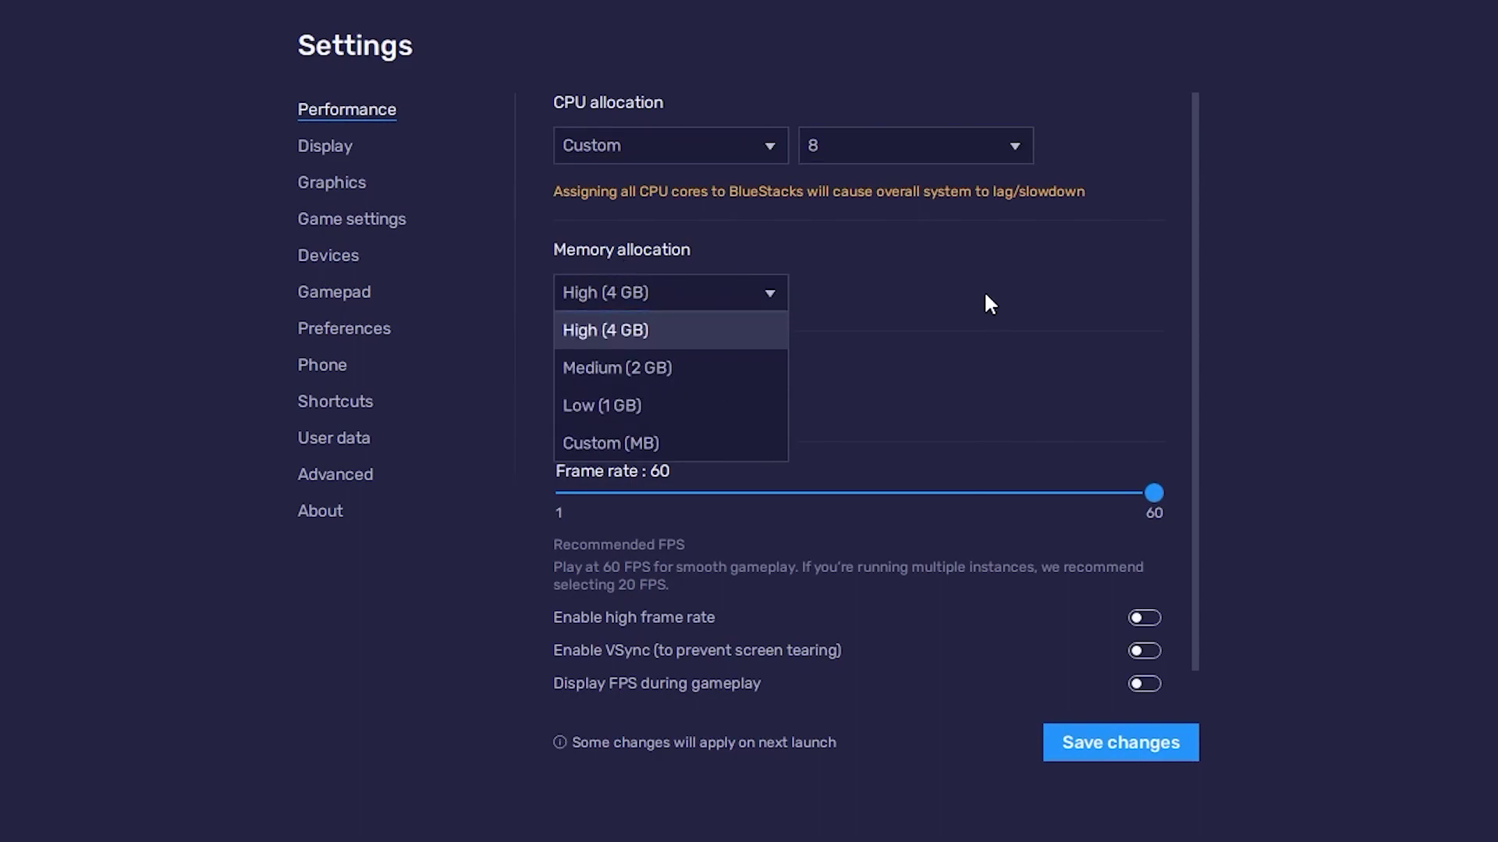
left_click(659, 442)
left_click_drag(856, 304, 737, 300)
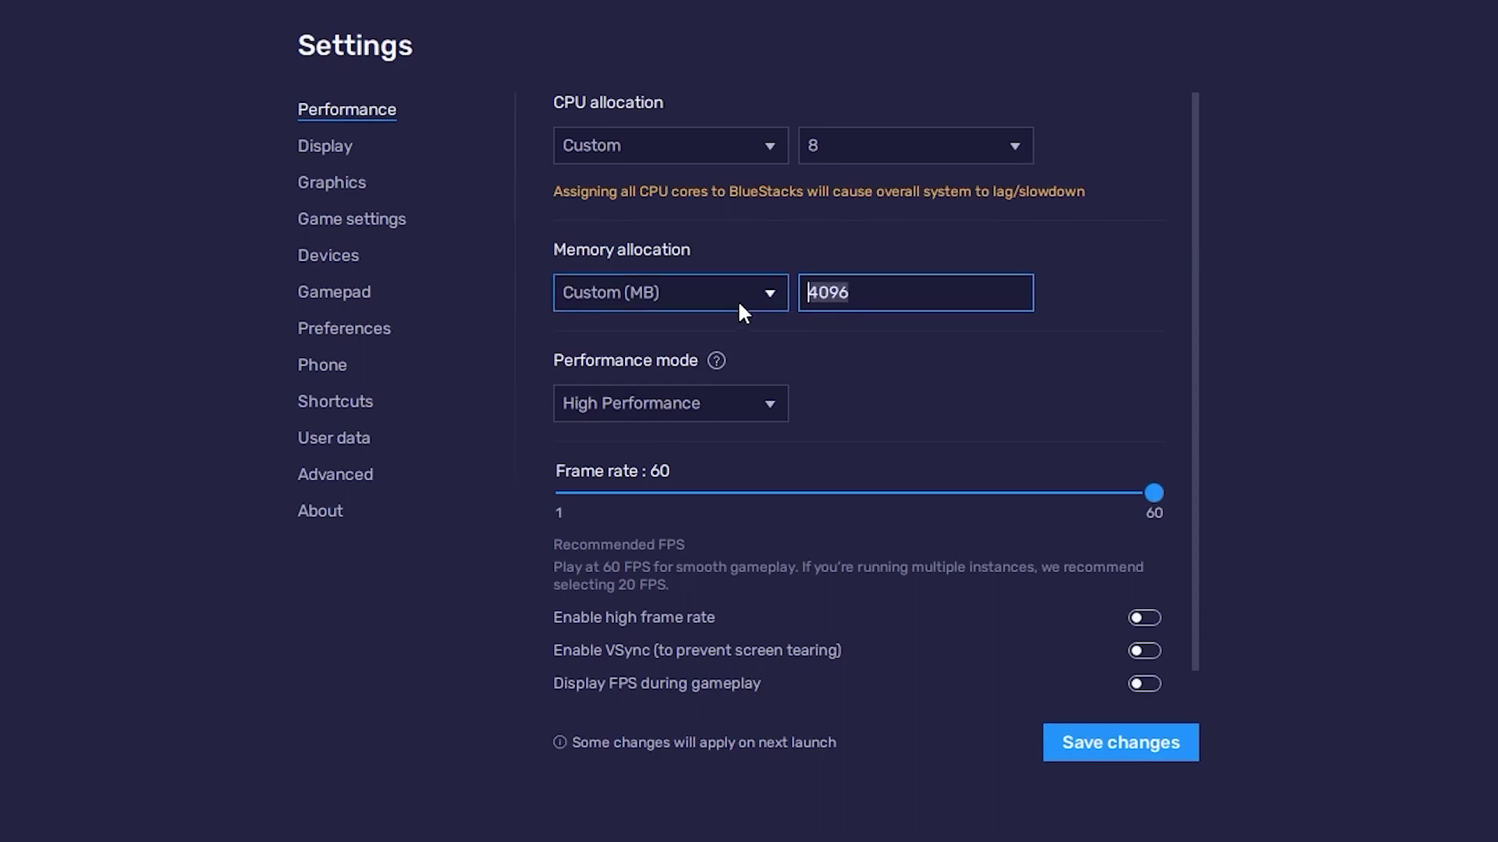
key("BackSpace")
type("12")
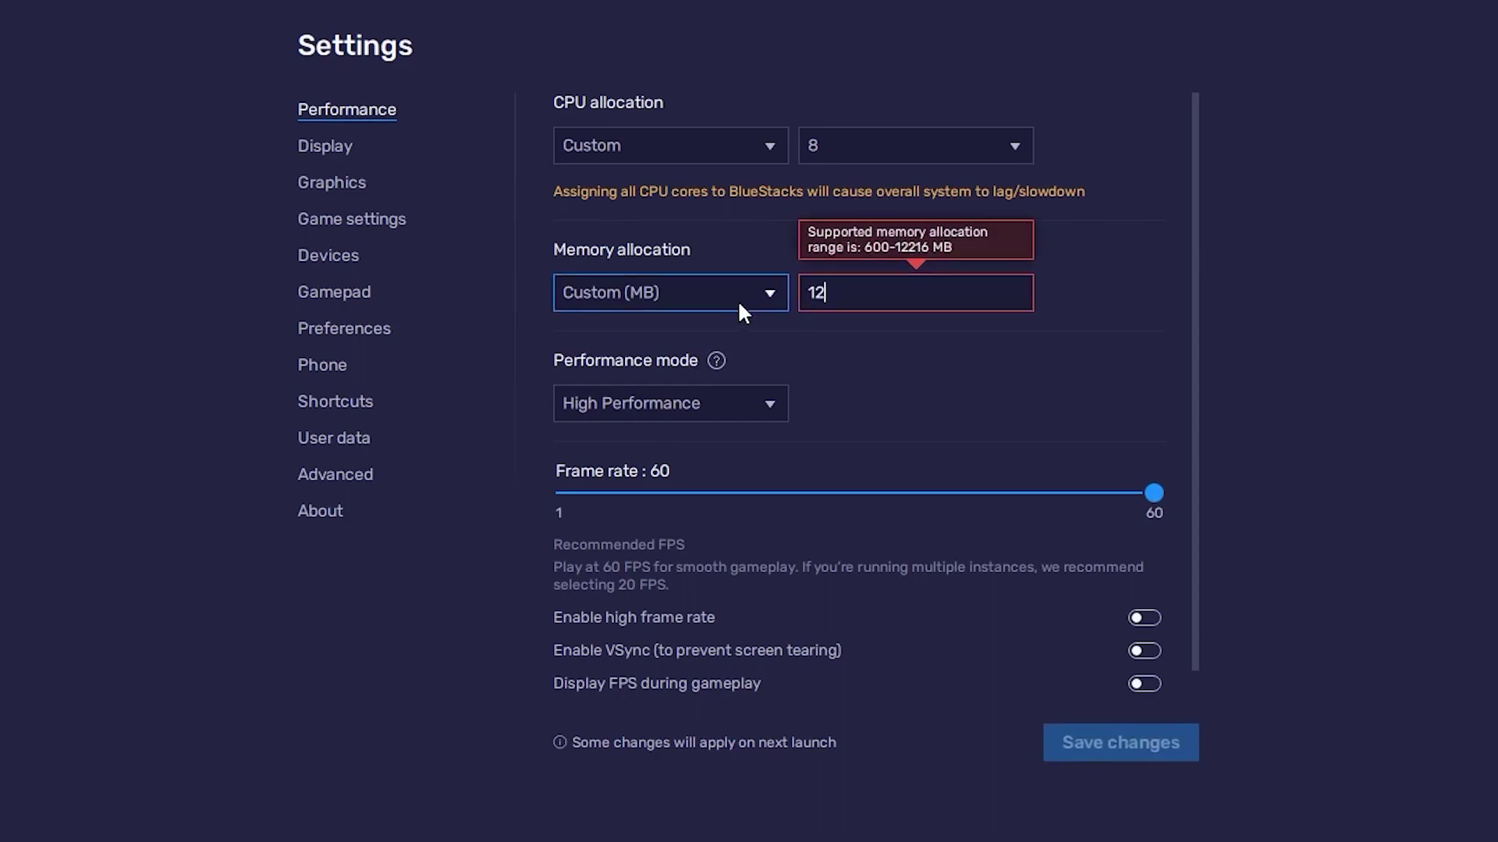
type("000")
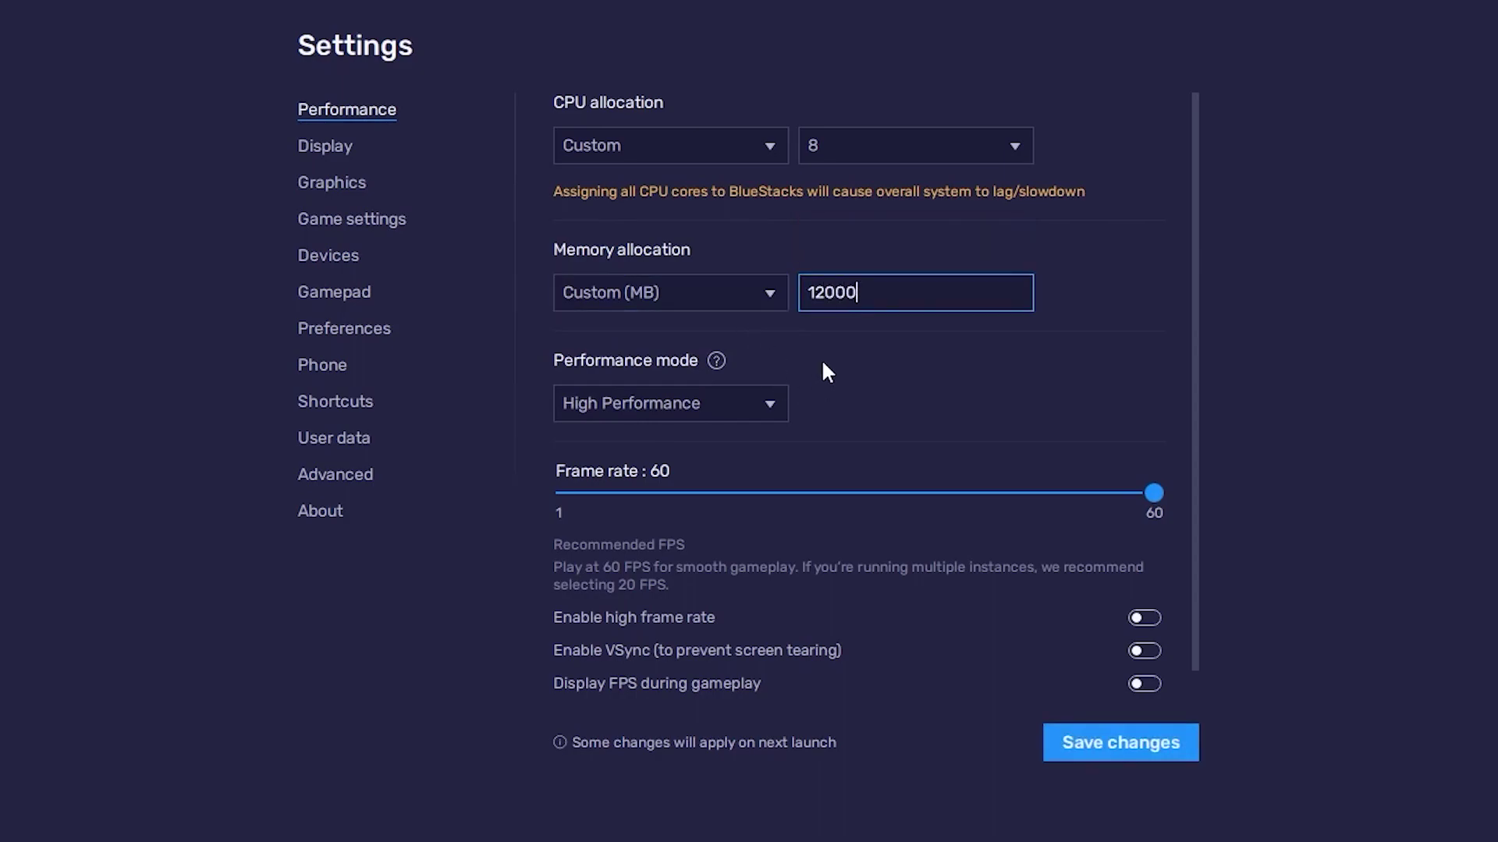
left_click(680, 402)
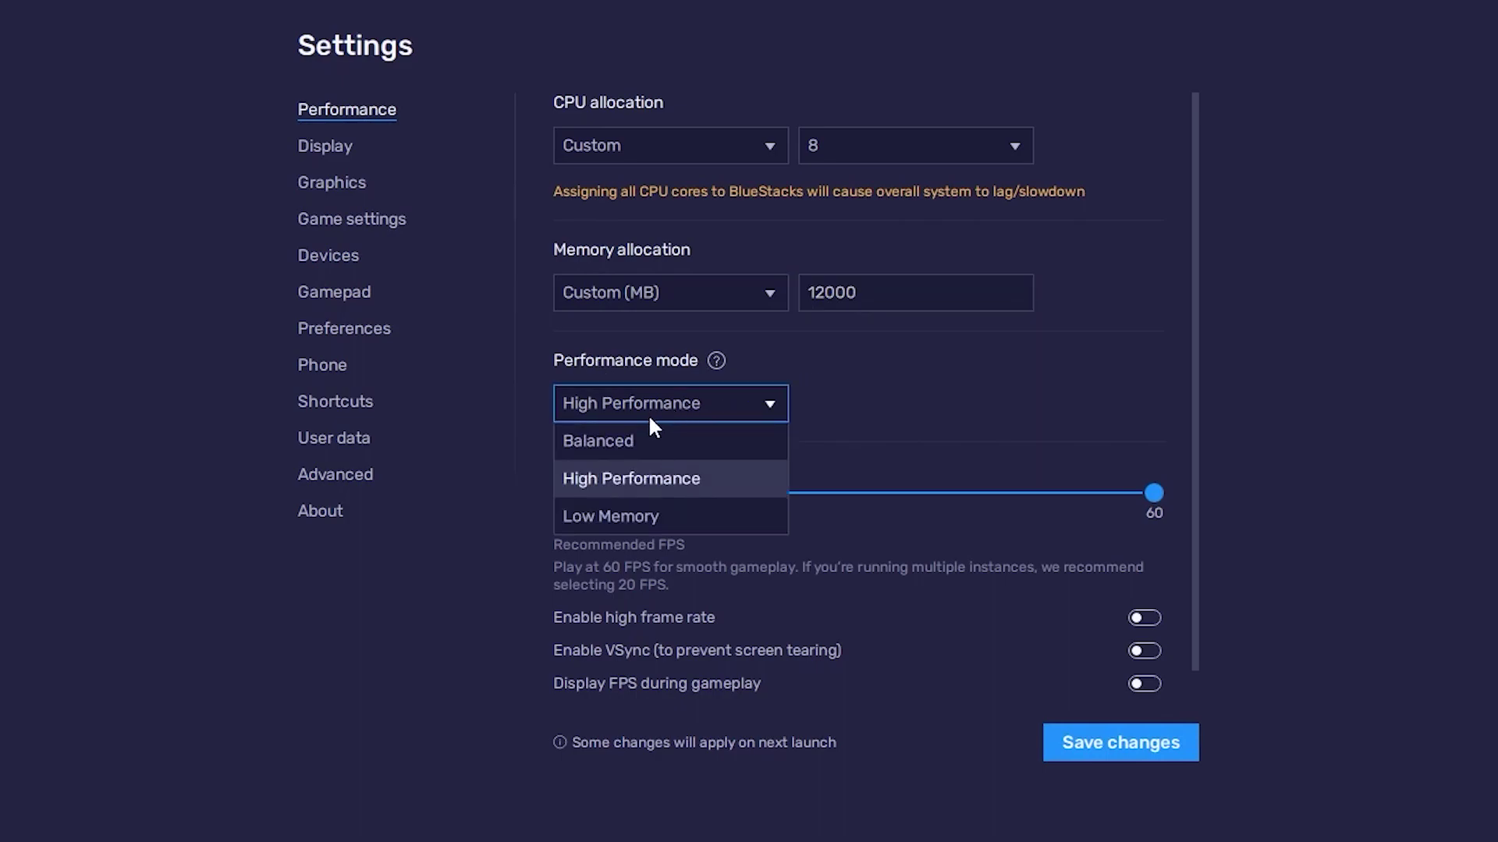
left_click(637, 486)
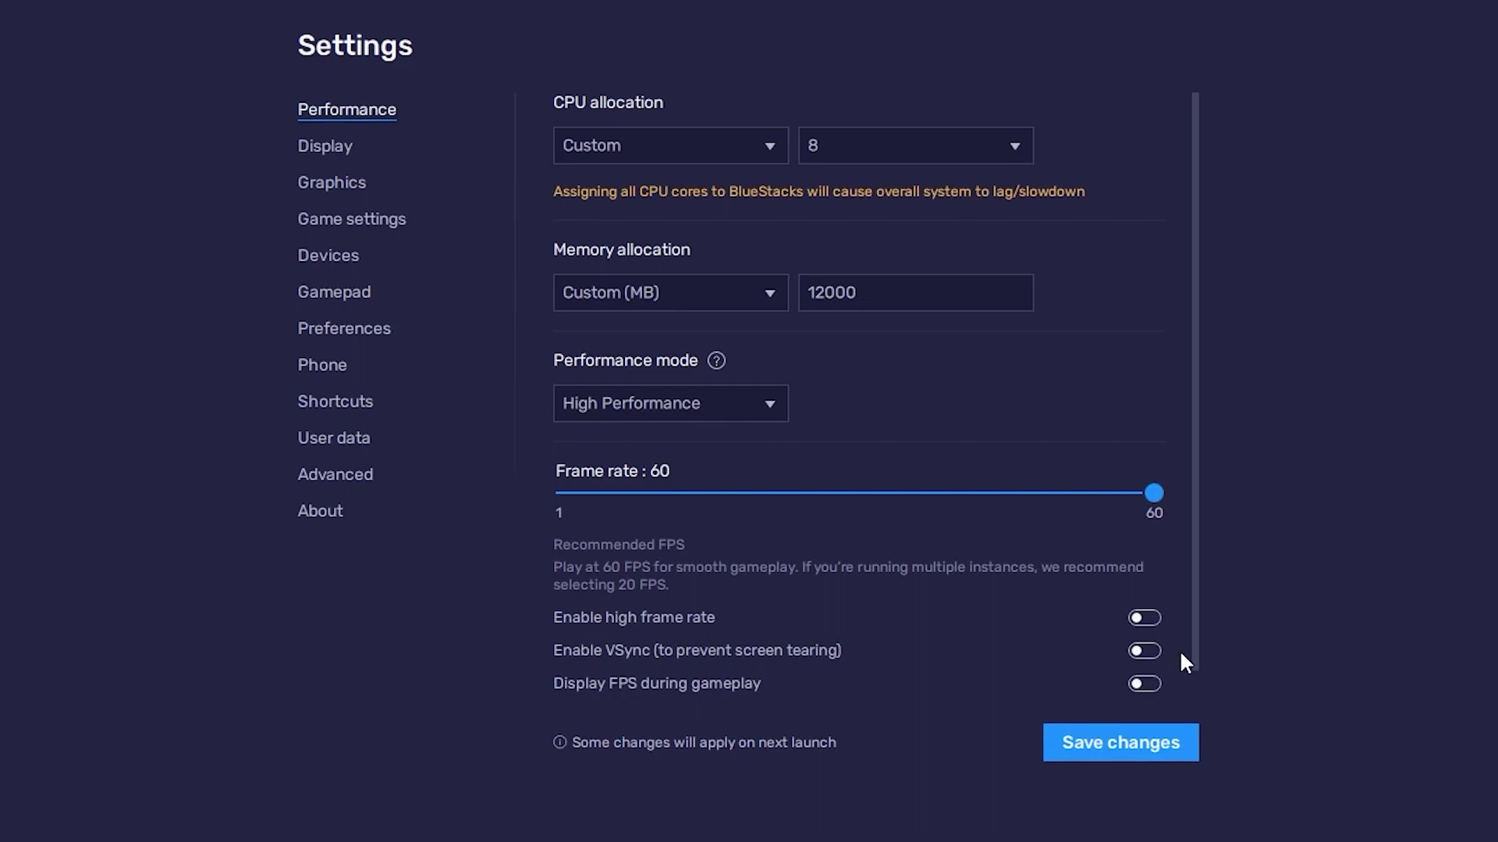
left_click(1145, 618)
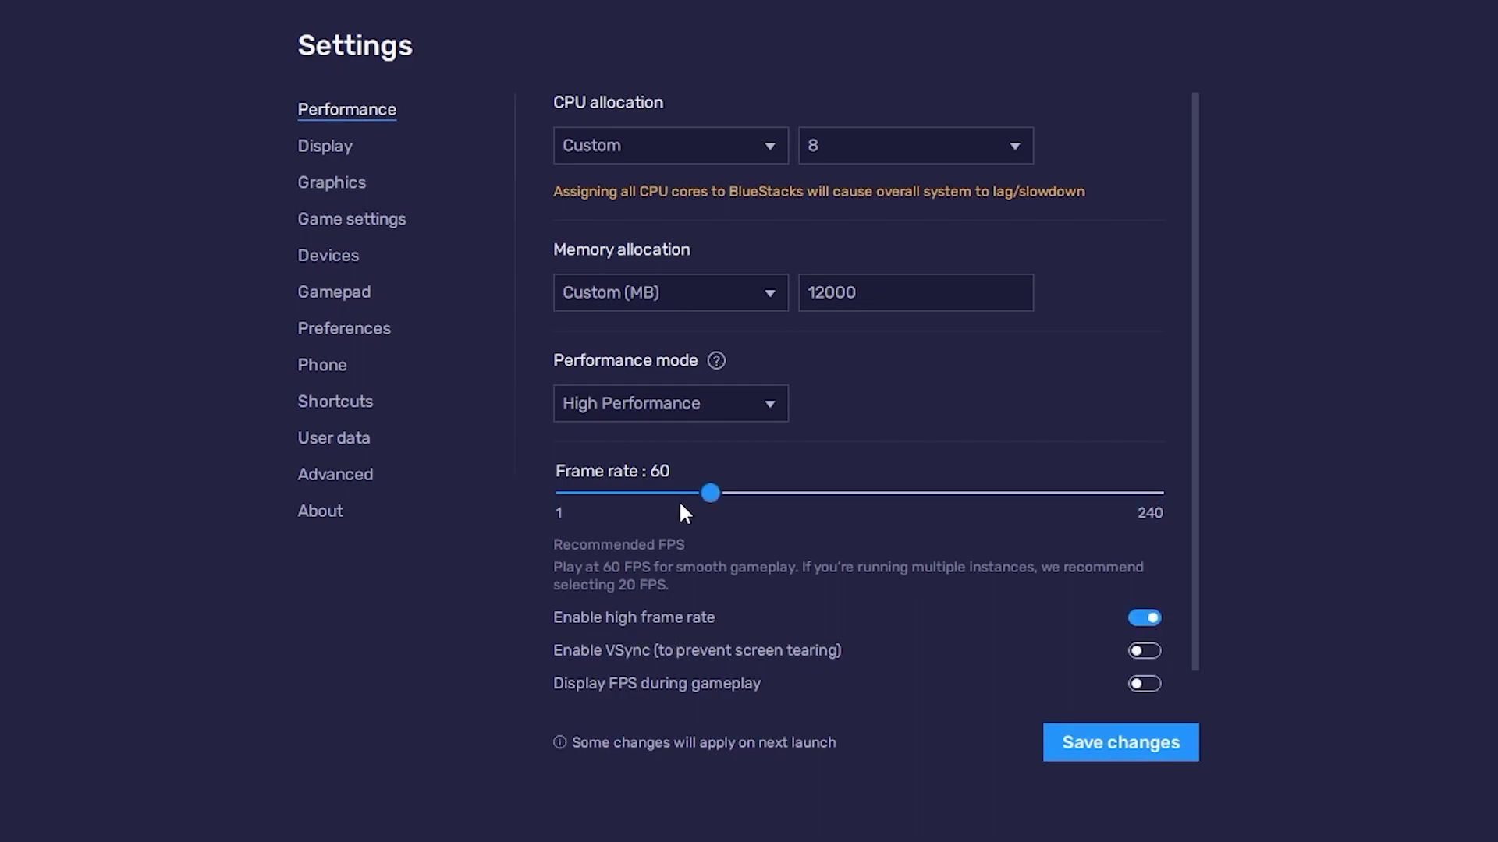
left_click_drag(711, 491, 829, 493)
left_click(1144, 618)
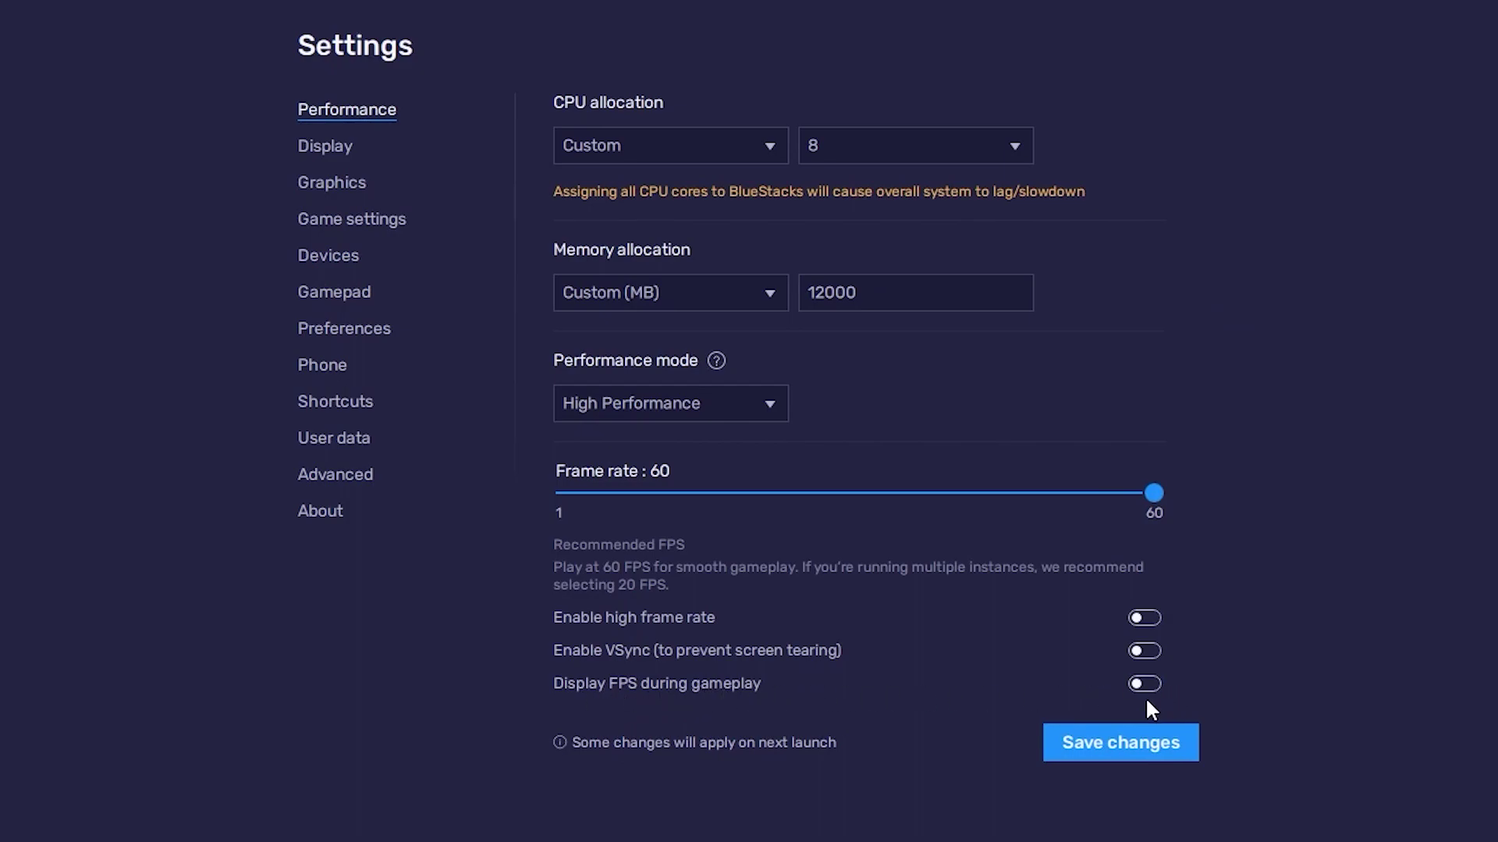
- Turn on the FPS display during gameplay, then save the performance changes with a BlueStacks restart
left_click(1142, 749)
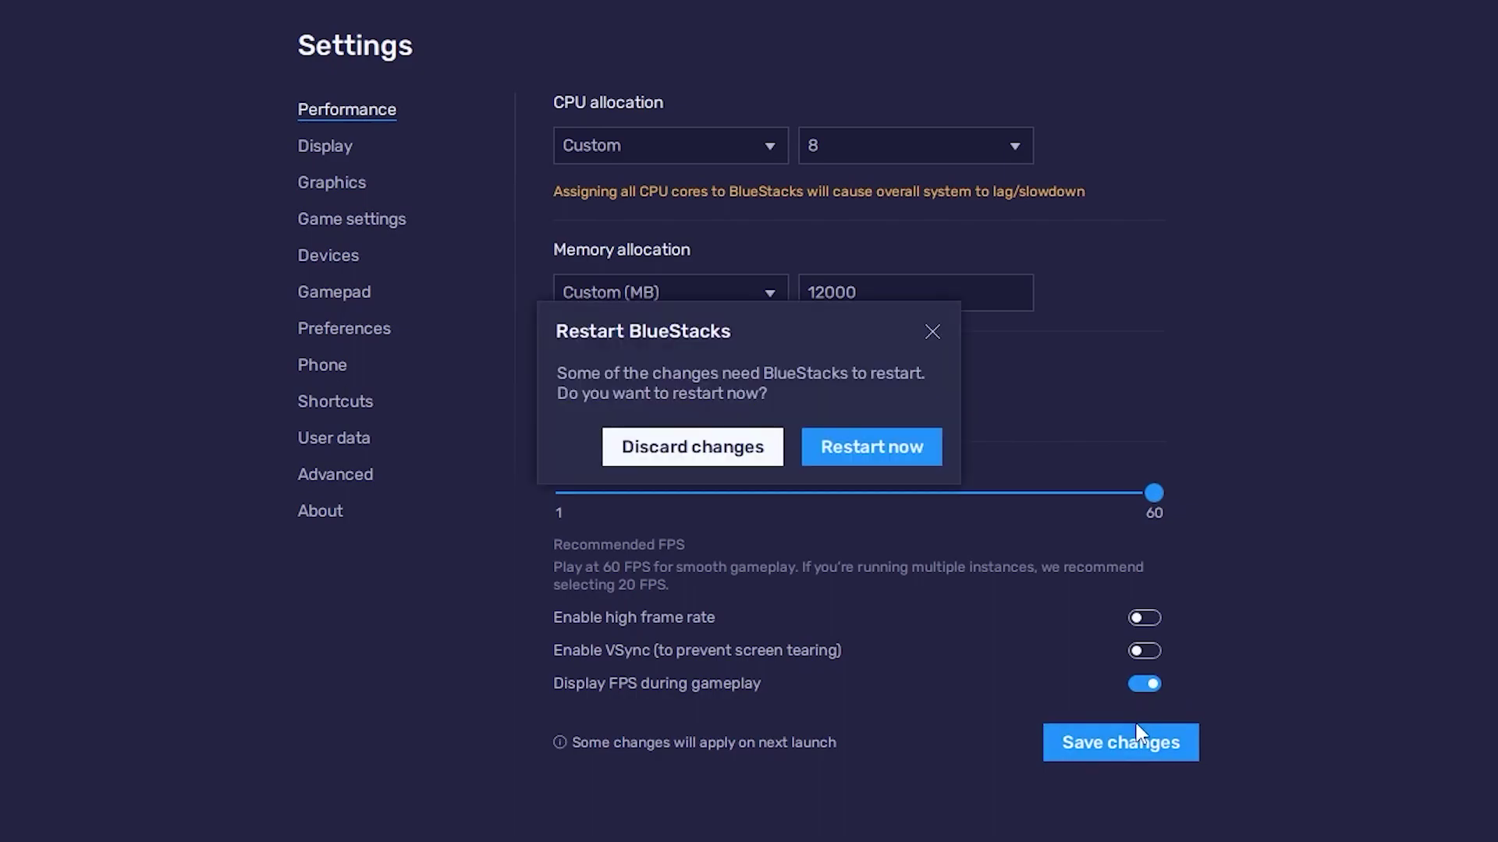
left_click(854, 448)
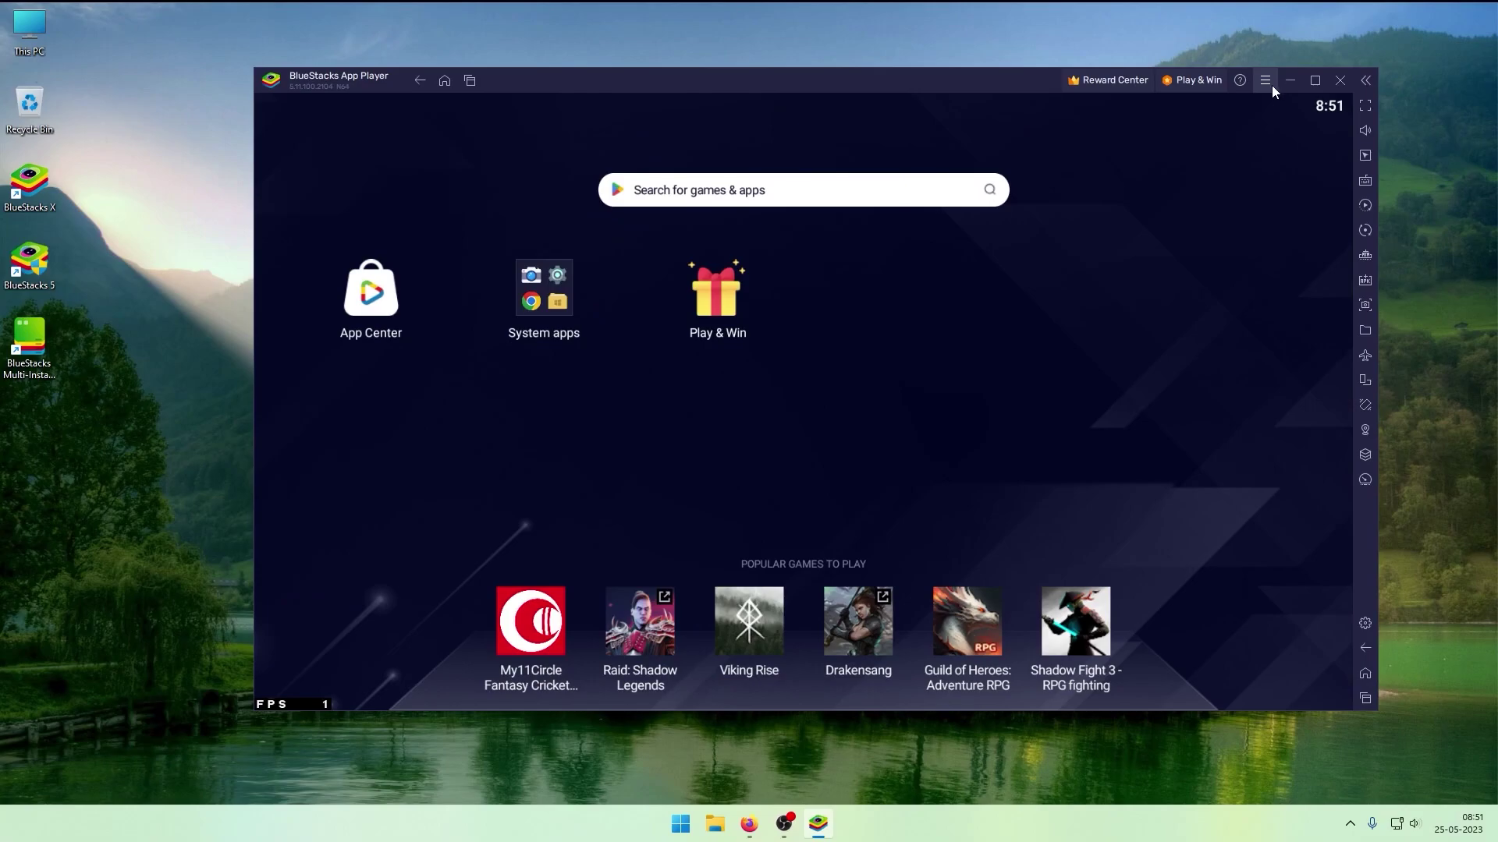
- Set the display resolution to 1920 x 1080 and the pixel density to 320 DPI (High), applying both with a restart
left_click(1270, 86)
left_click(1191, 110)
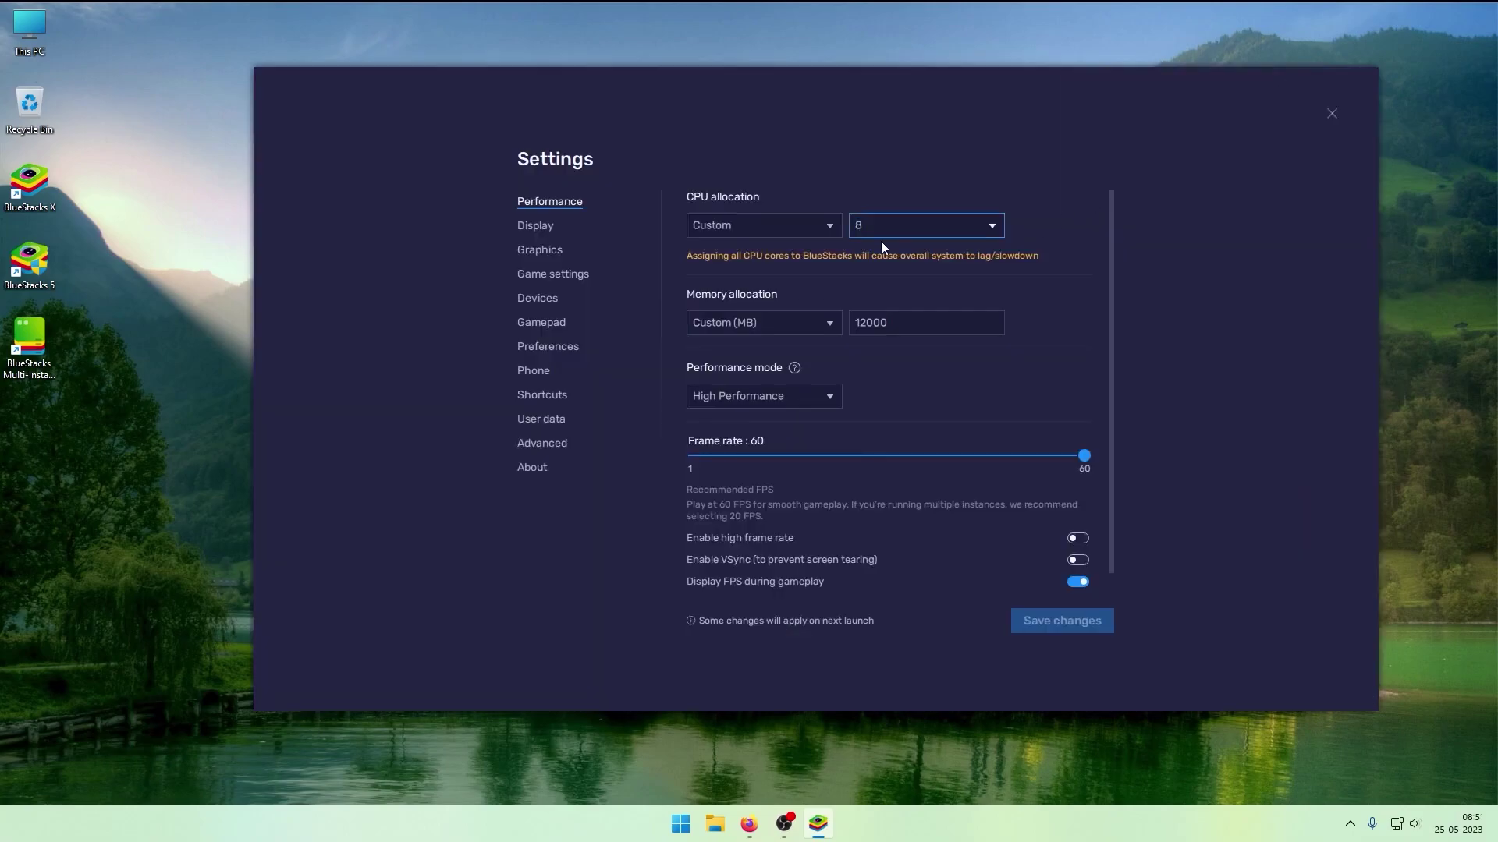
left_click(540, 230)
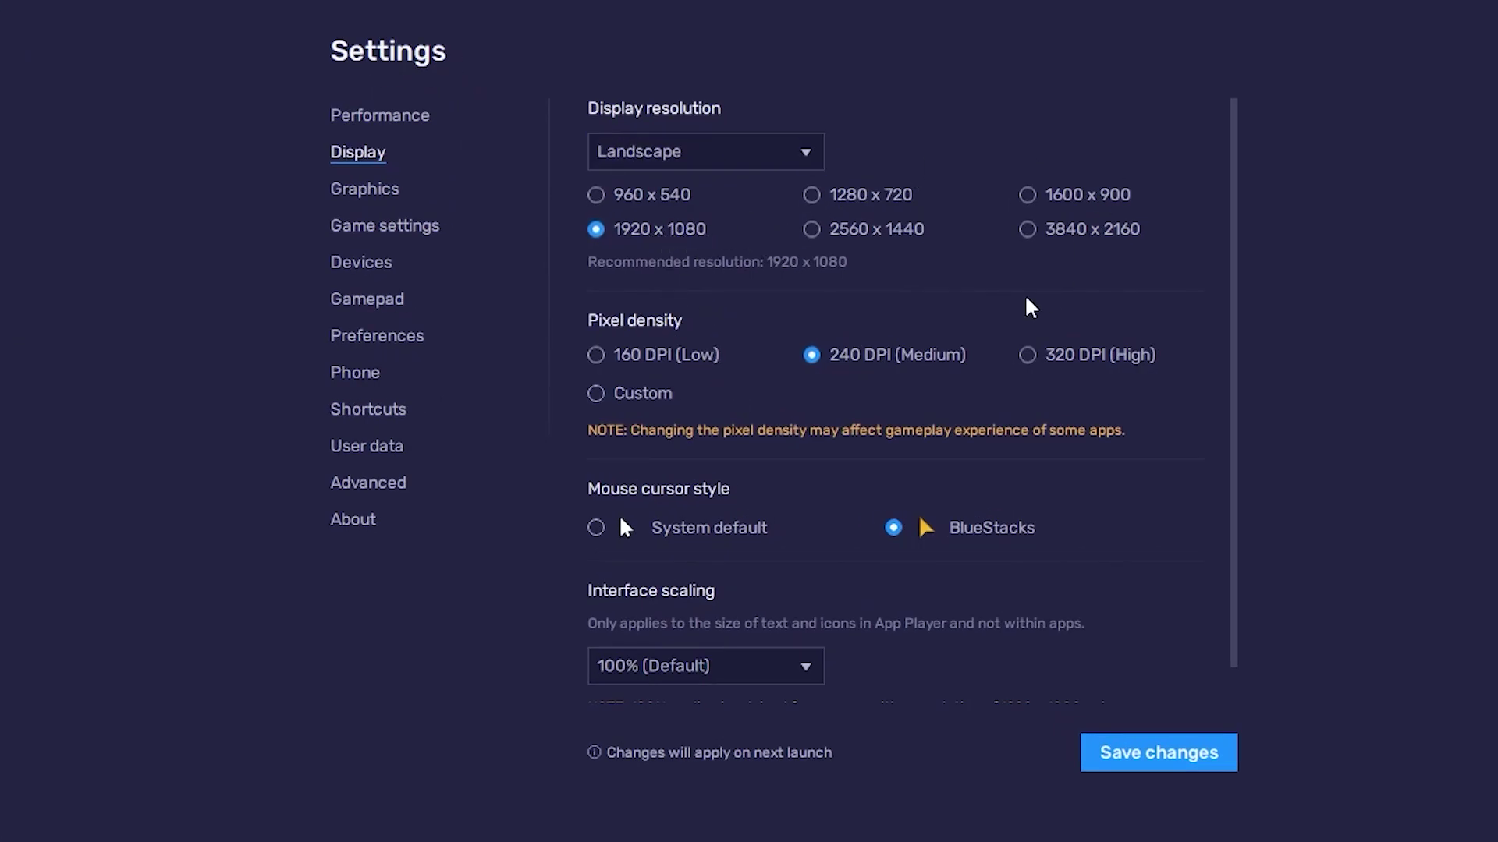
left_click(1029, 357)
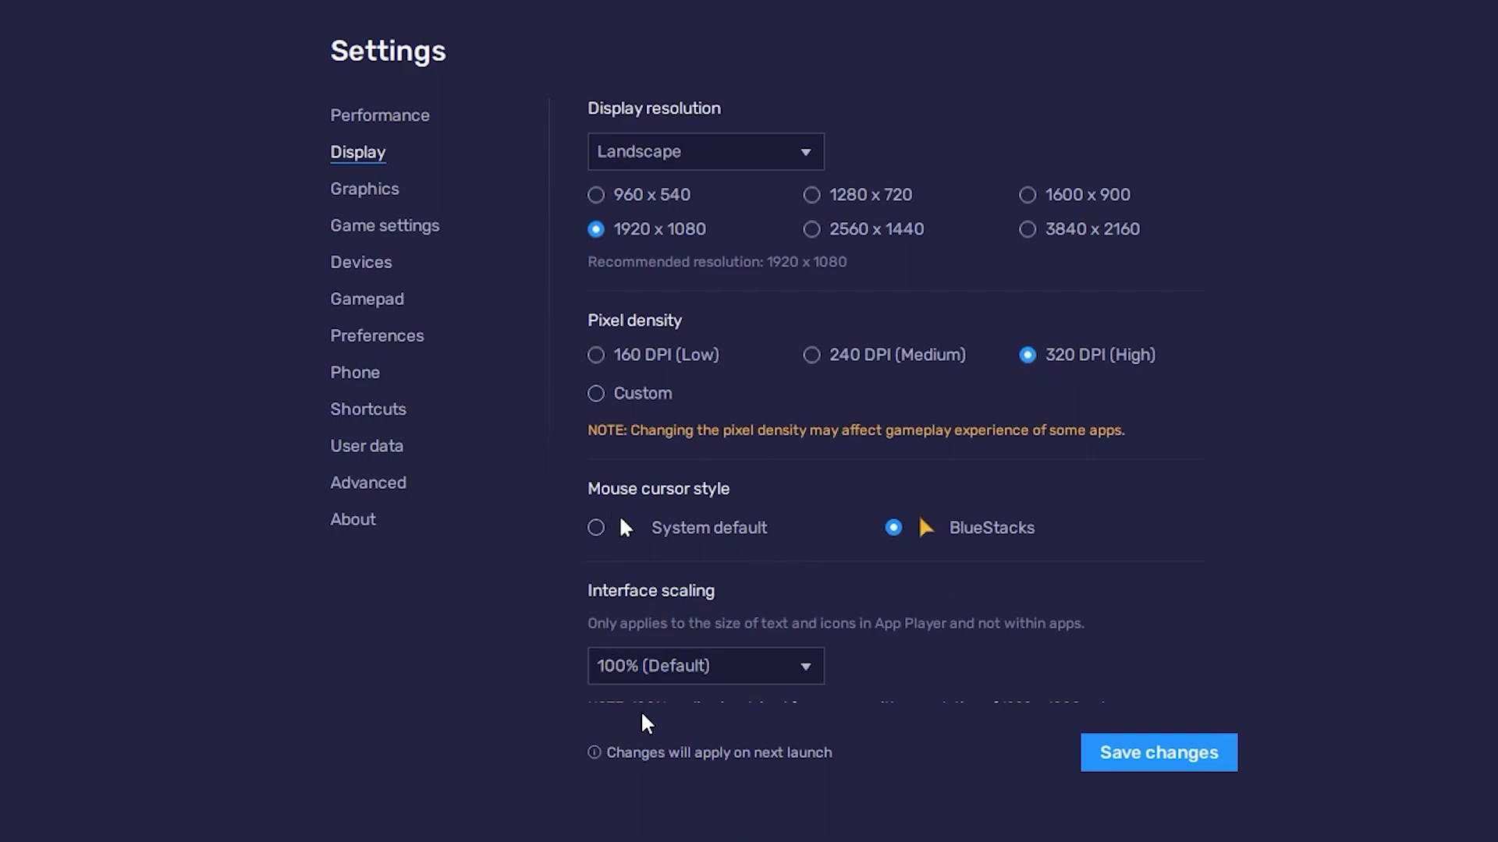
scroll(772, 595, "down", 1)
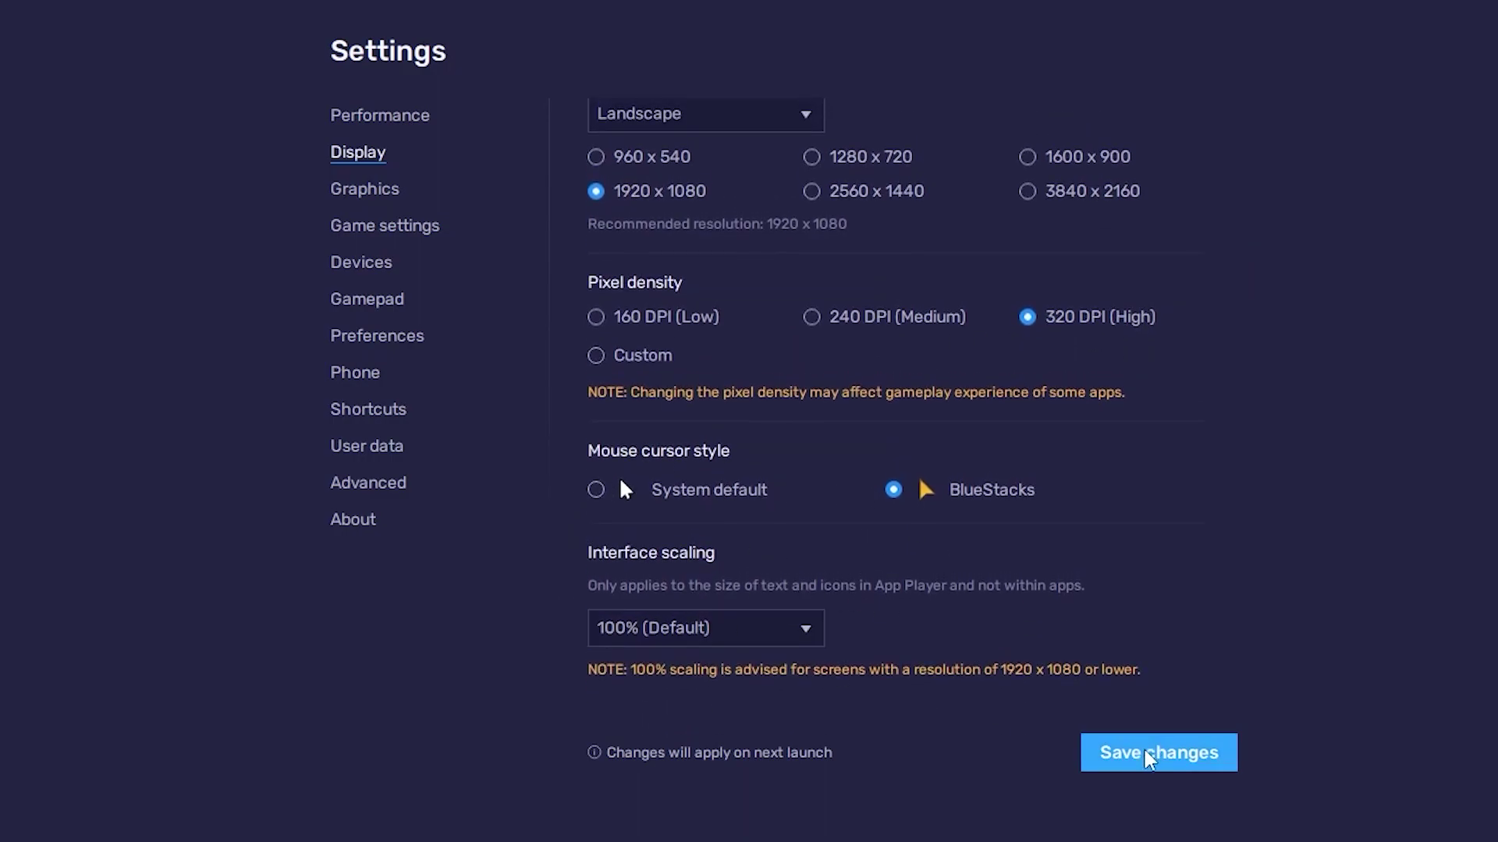
left_click(1123, 757)
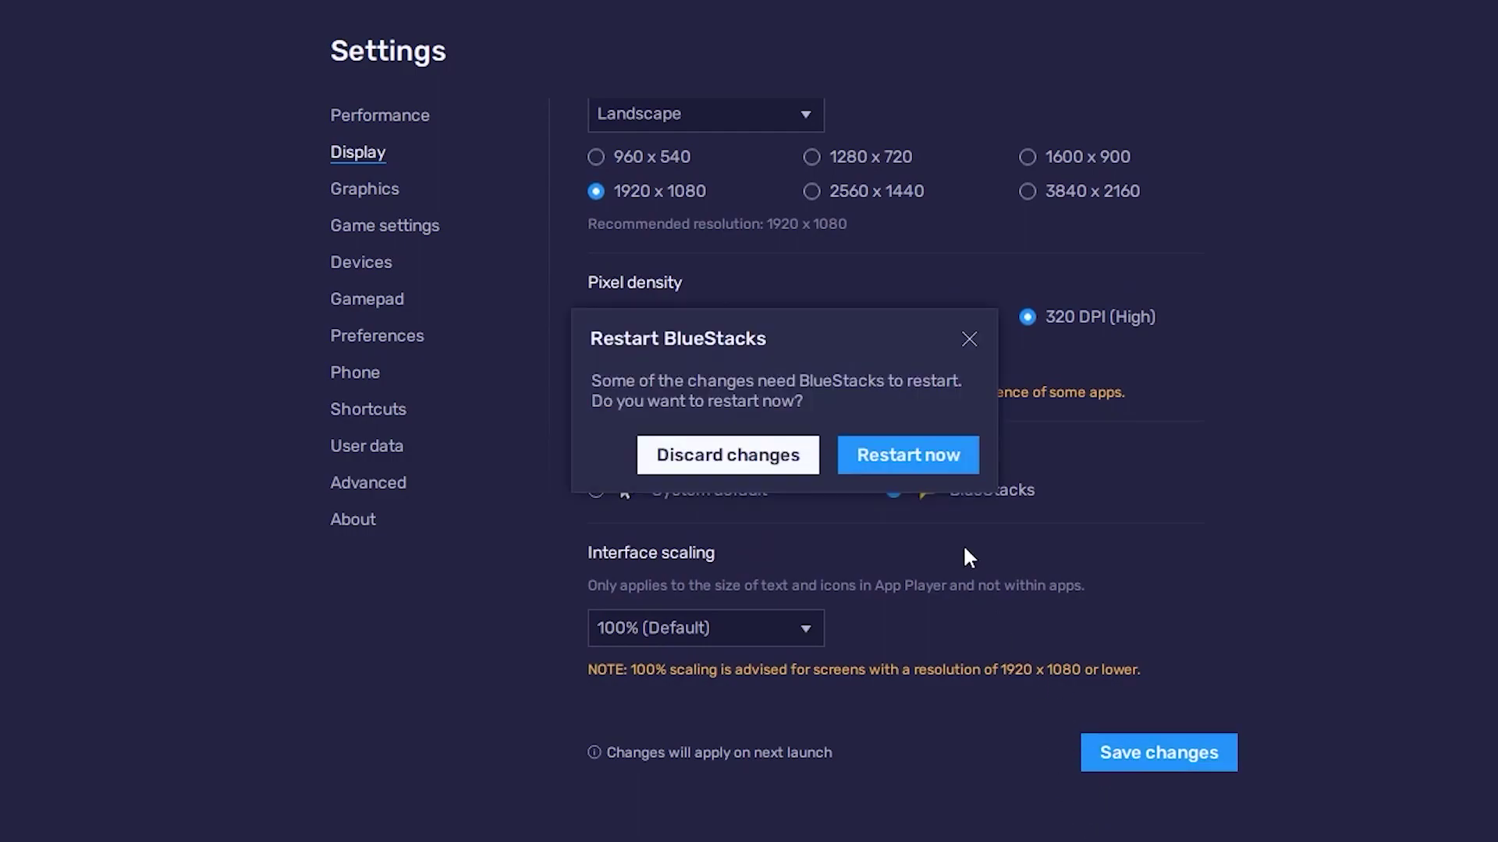
left_click(923, 452)
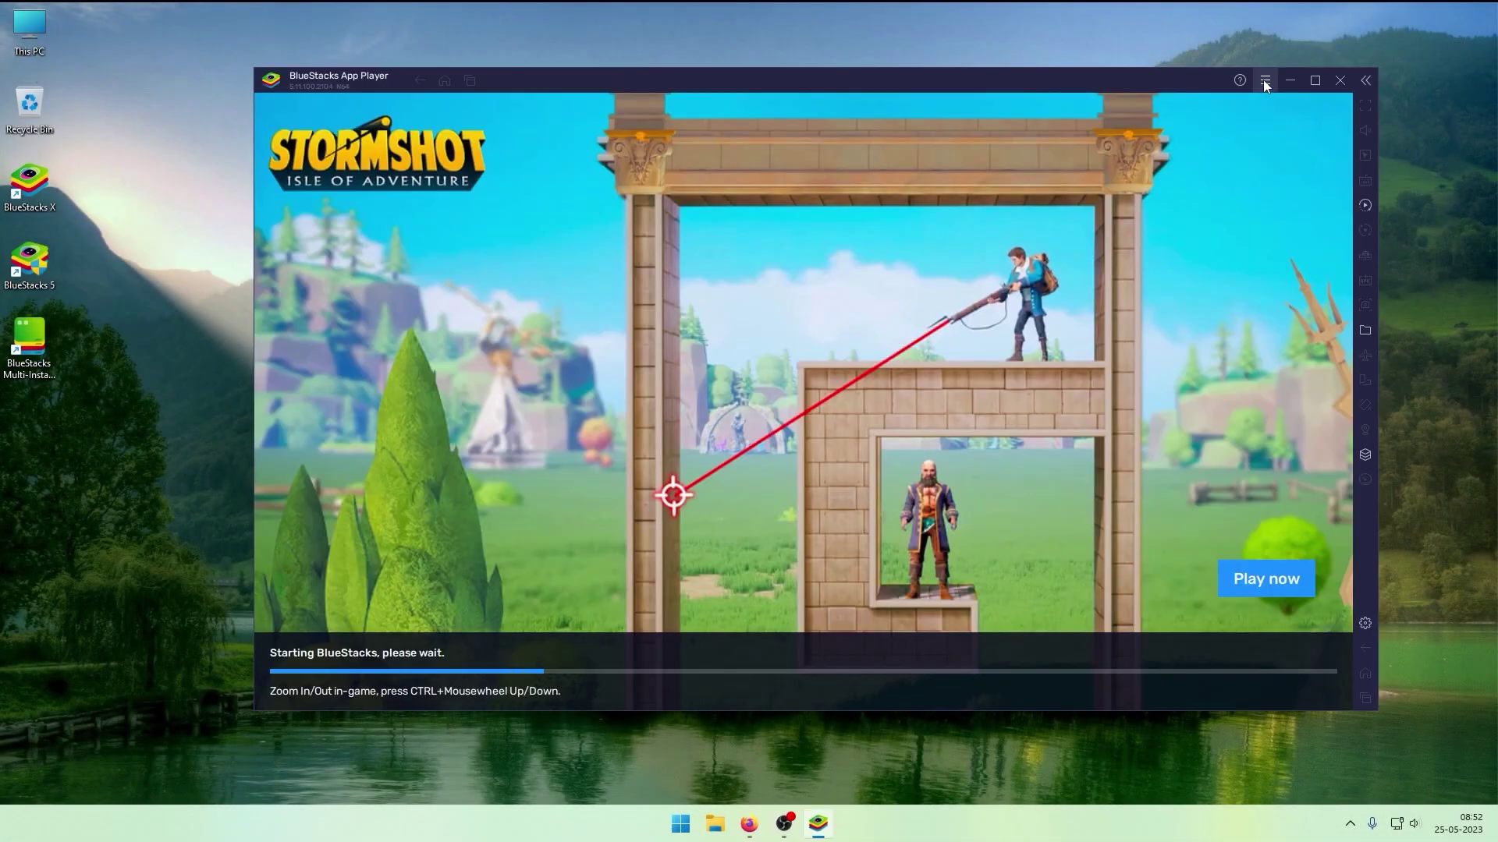
- Set the graphics engine mode to Performance and ASTC textures to Disabled, saving the changes with a restart
left_click(1264, 81)
left_click(1178, 107)
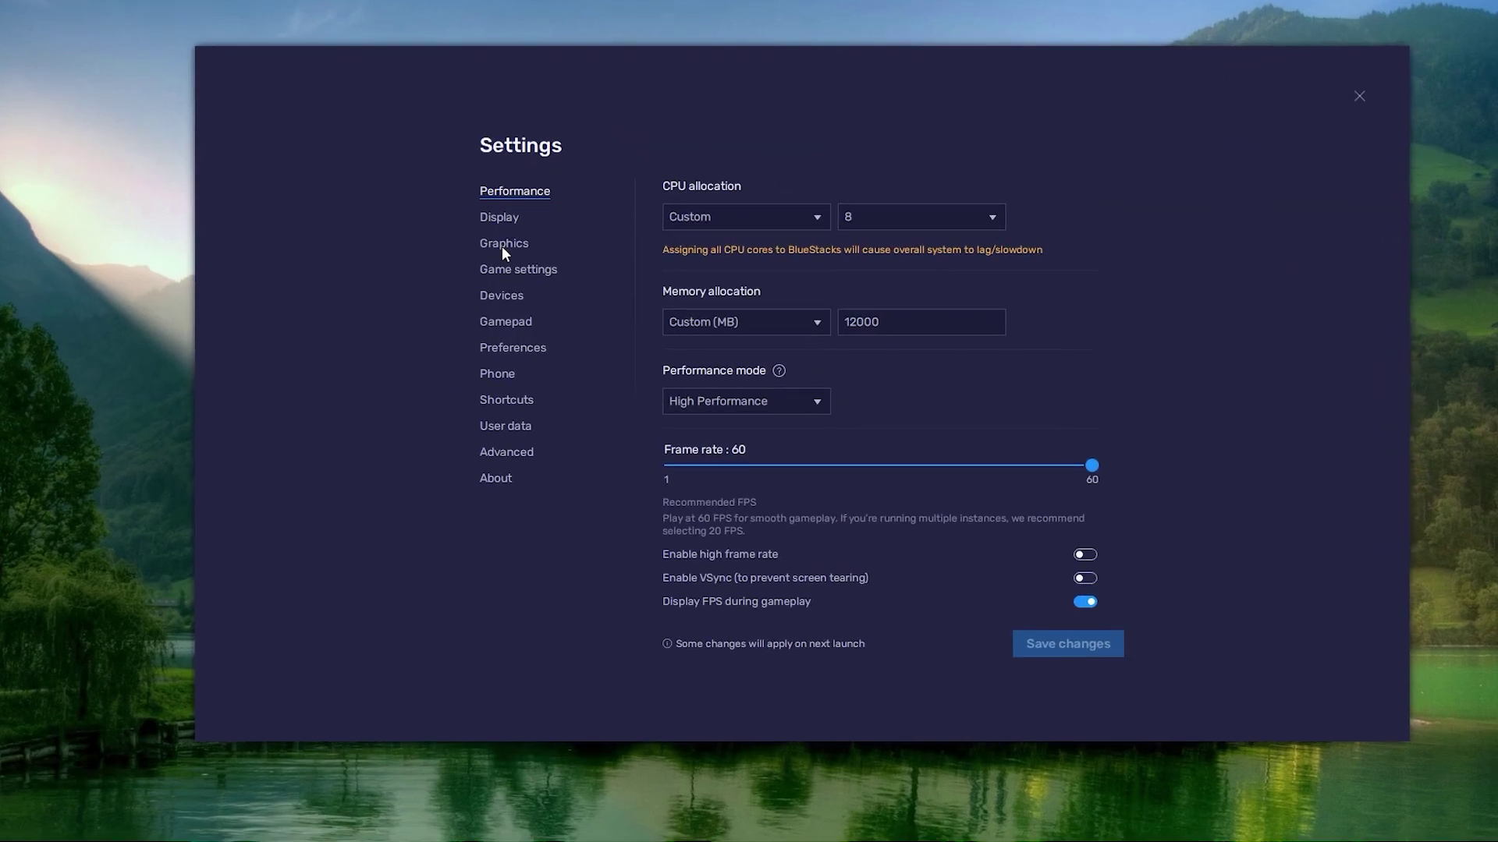
left_click(538, 252)
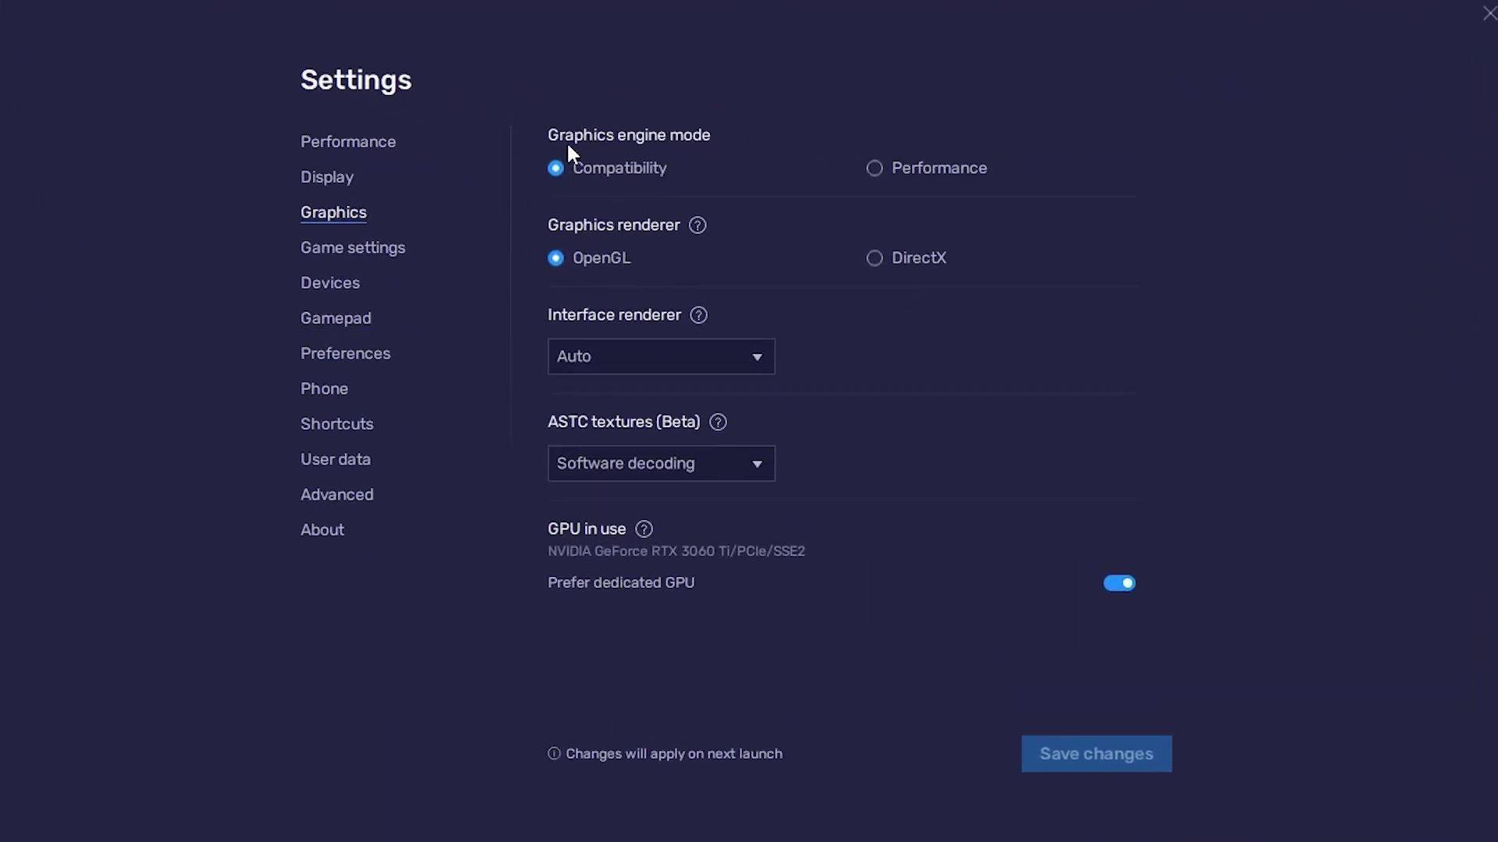
left_click(873, 167)
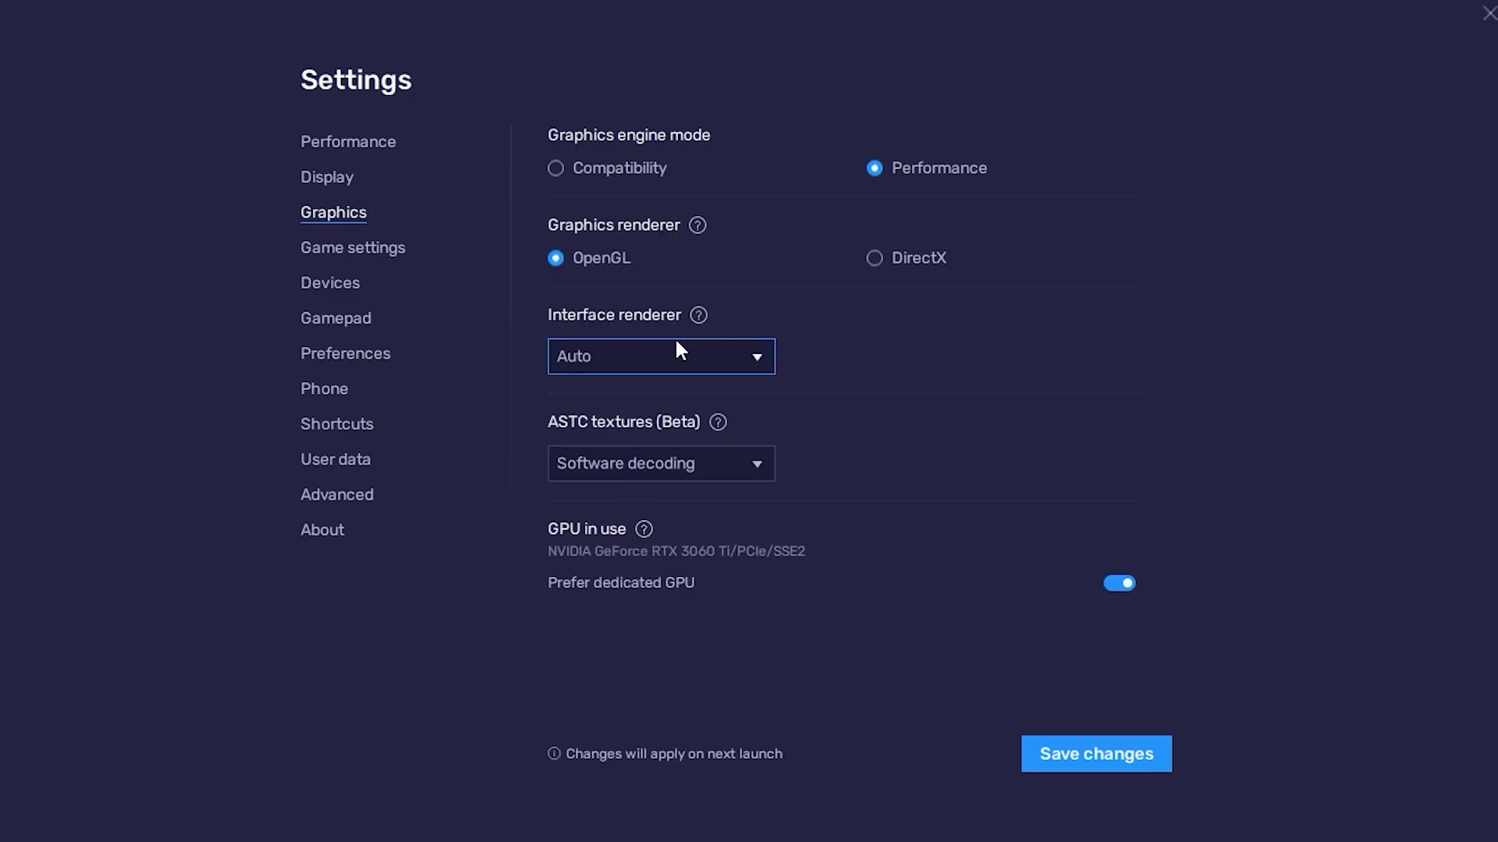
left_click(751, 362)
left_click(750, 364)
left_click(756, 471)
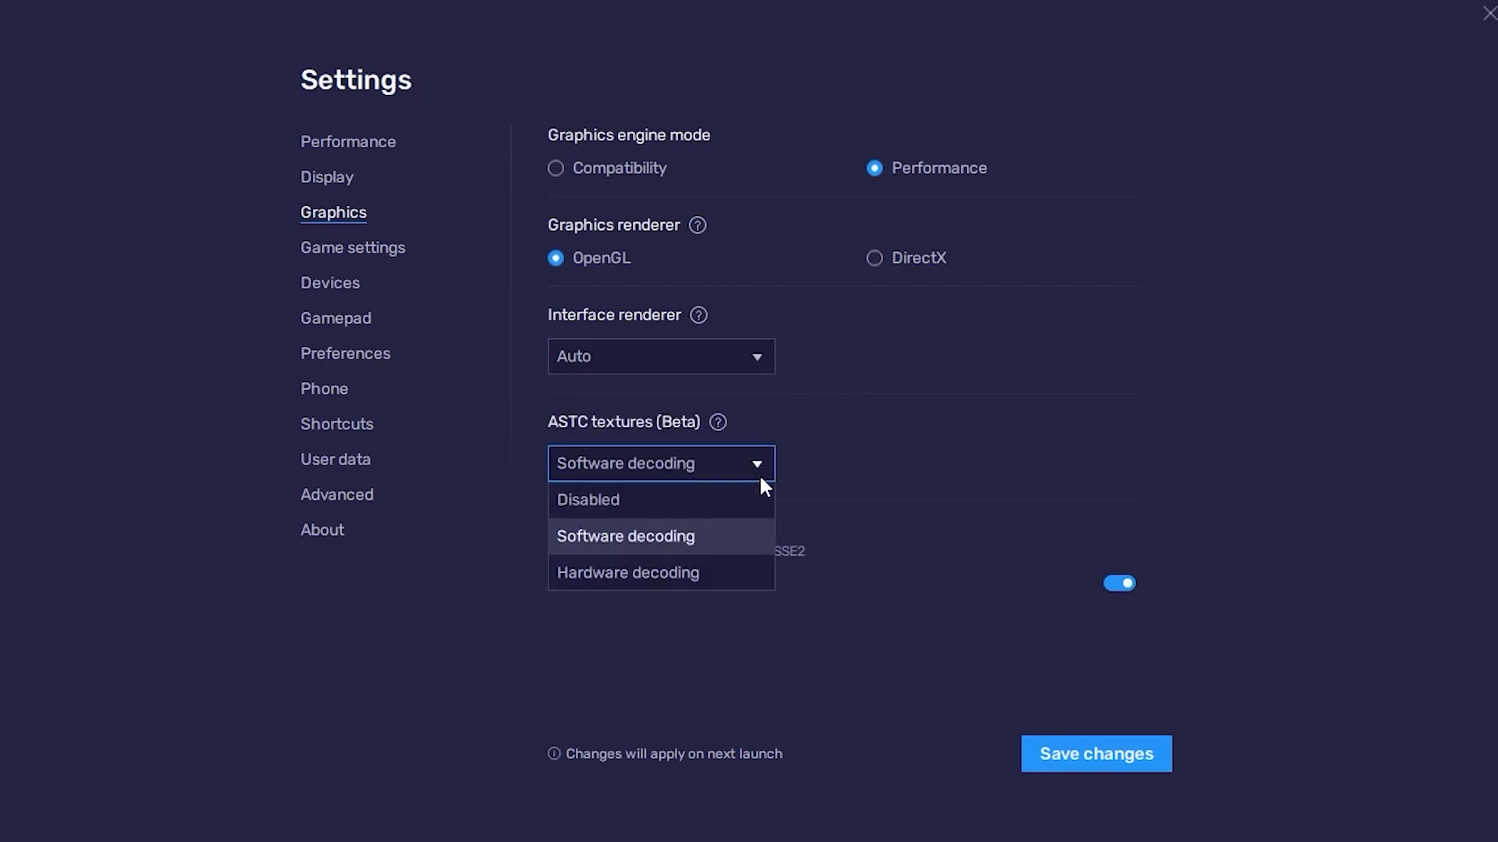
left_click(671, 498)
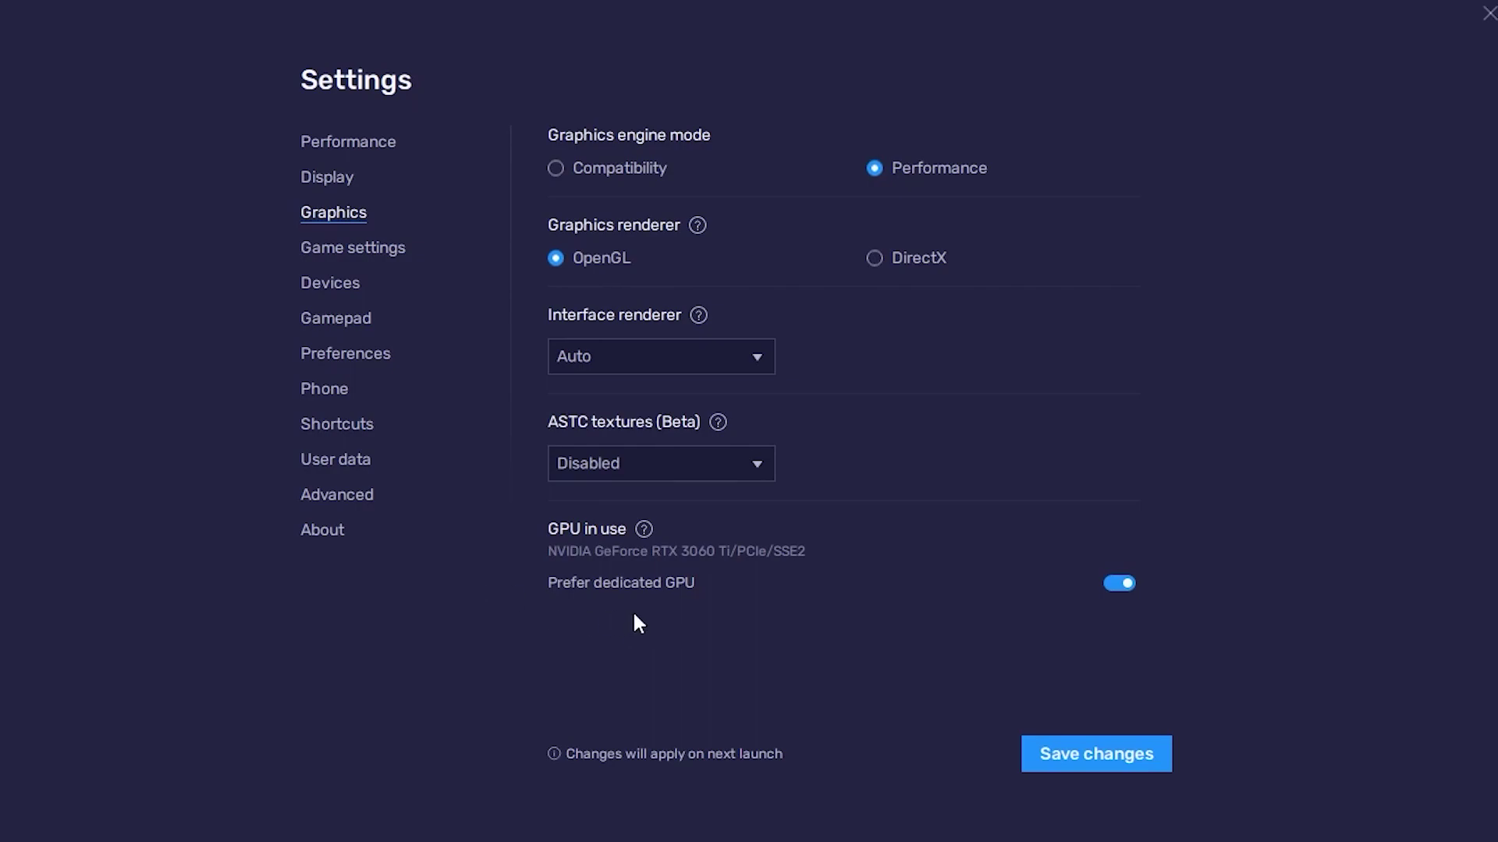
left_click(1090, 754)
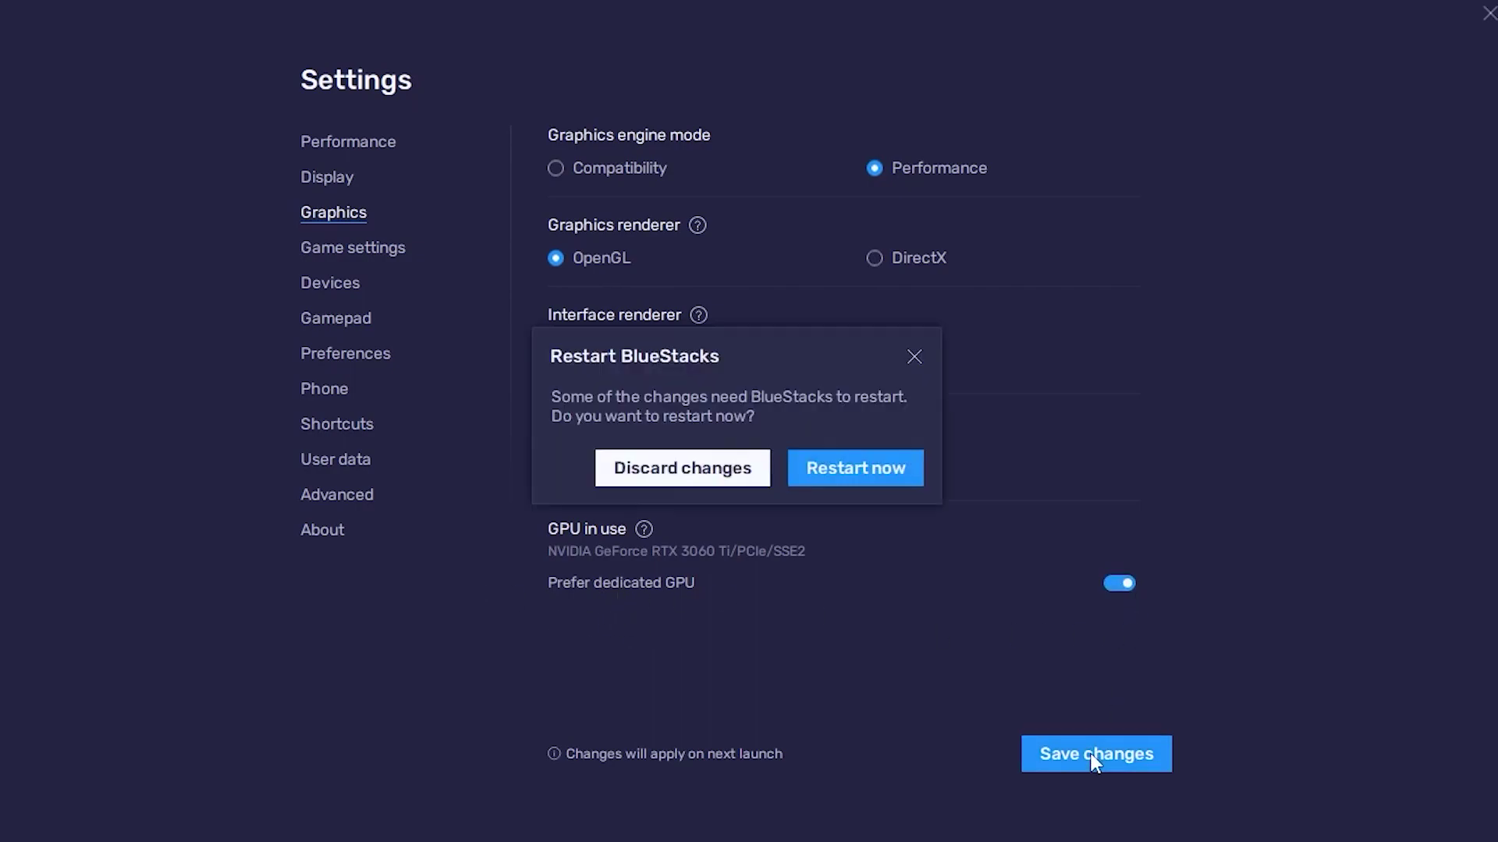
left_click(844, 467)
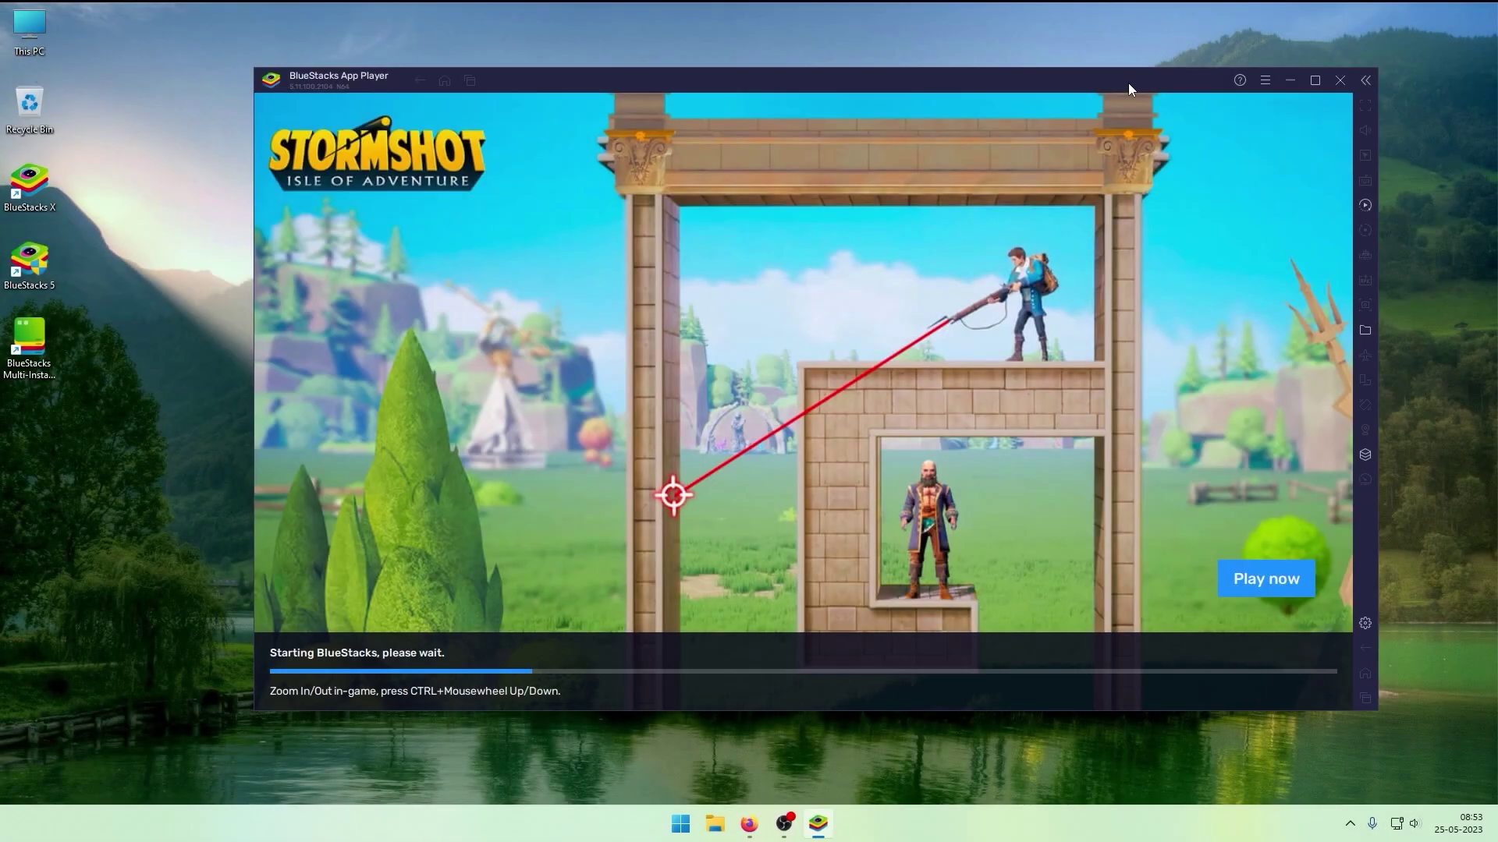
- Choose Samsung Galaxy S20 Ultra as the predefined device profile in the phone settings
left_click_drag(1128, 83, 1102, 82)
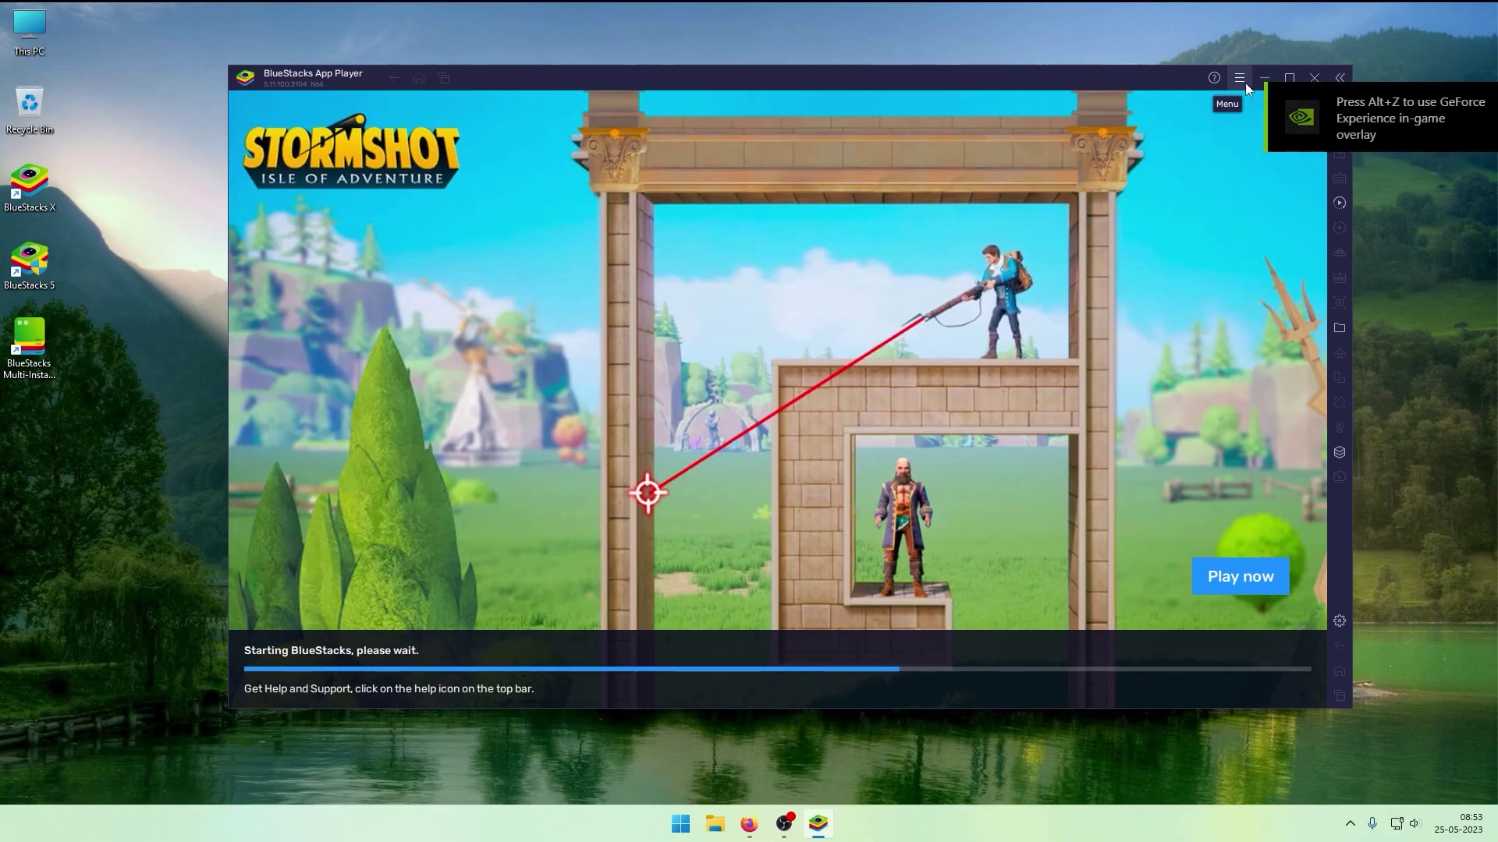
left_click(1245, 82)
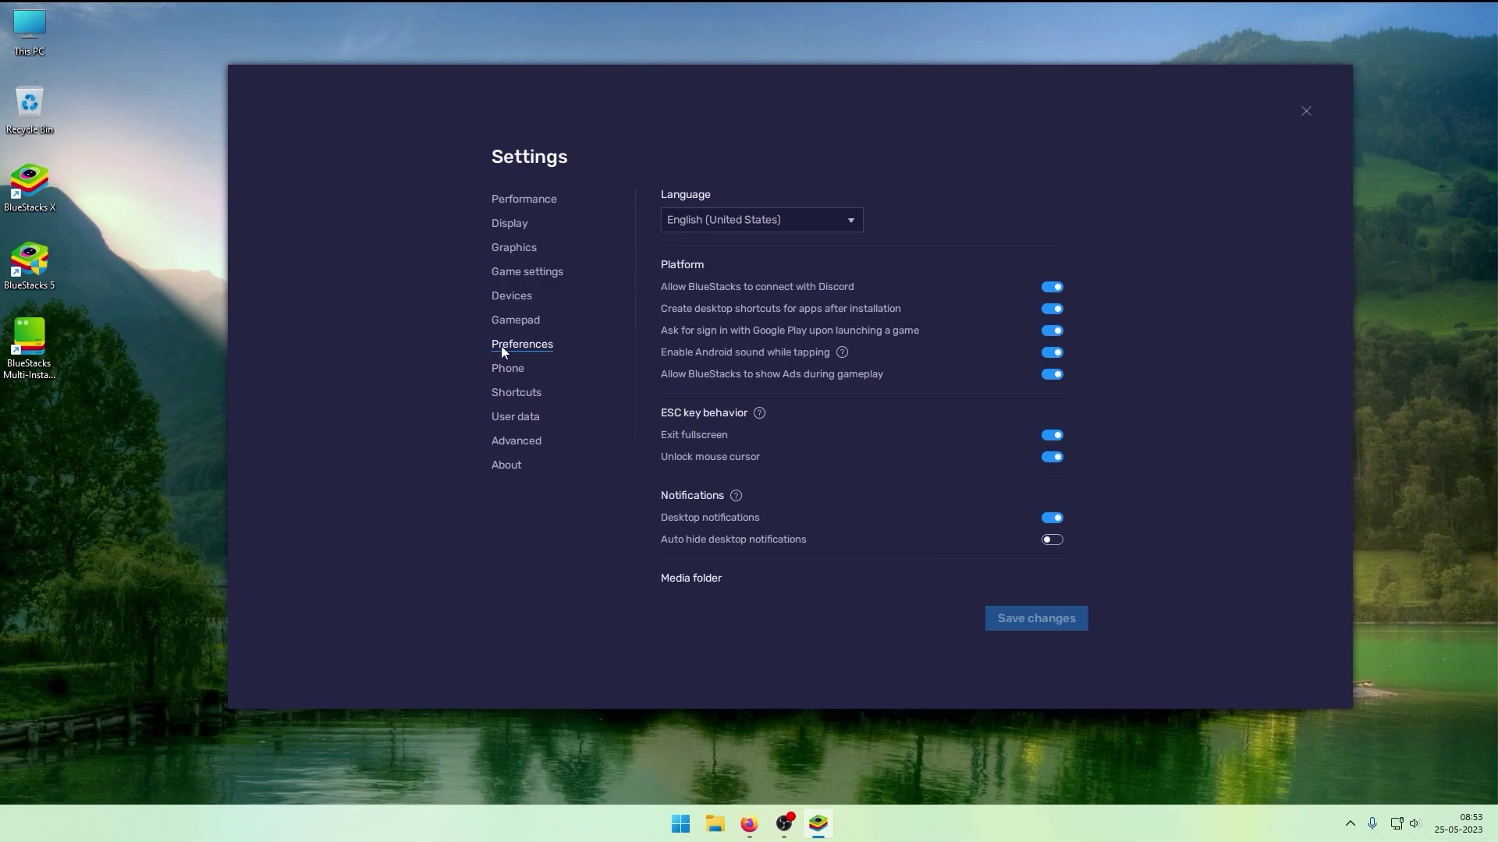
left_click(521, 370)
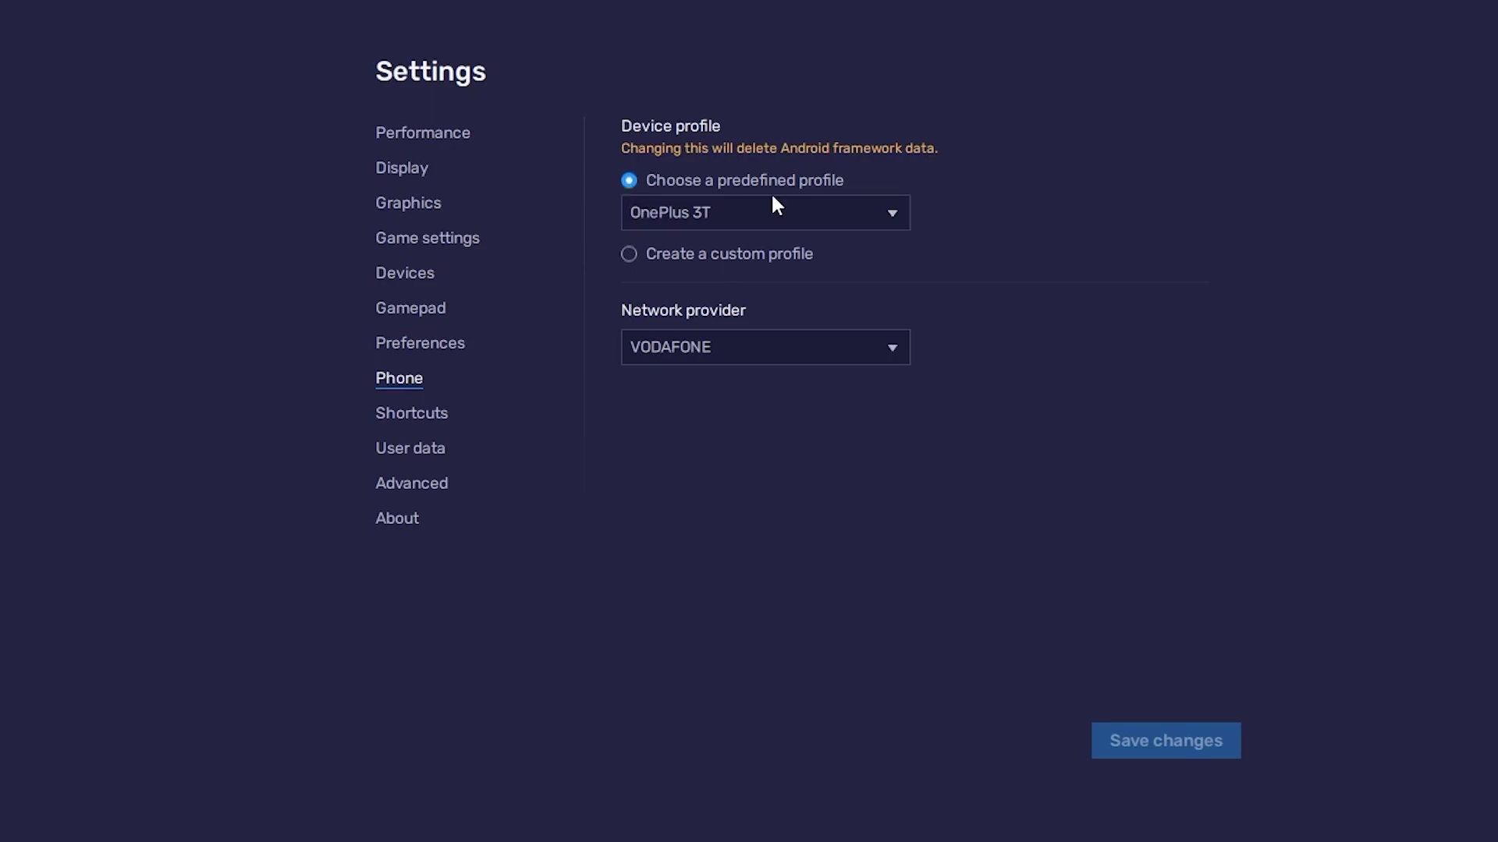
left_click(886, 210)
scroll(813, 312, "down", 1)
scroll(803, 308, "up", 2)
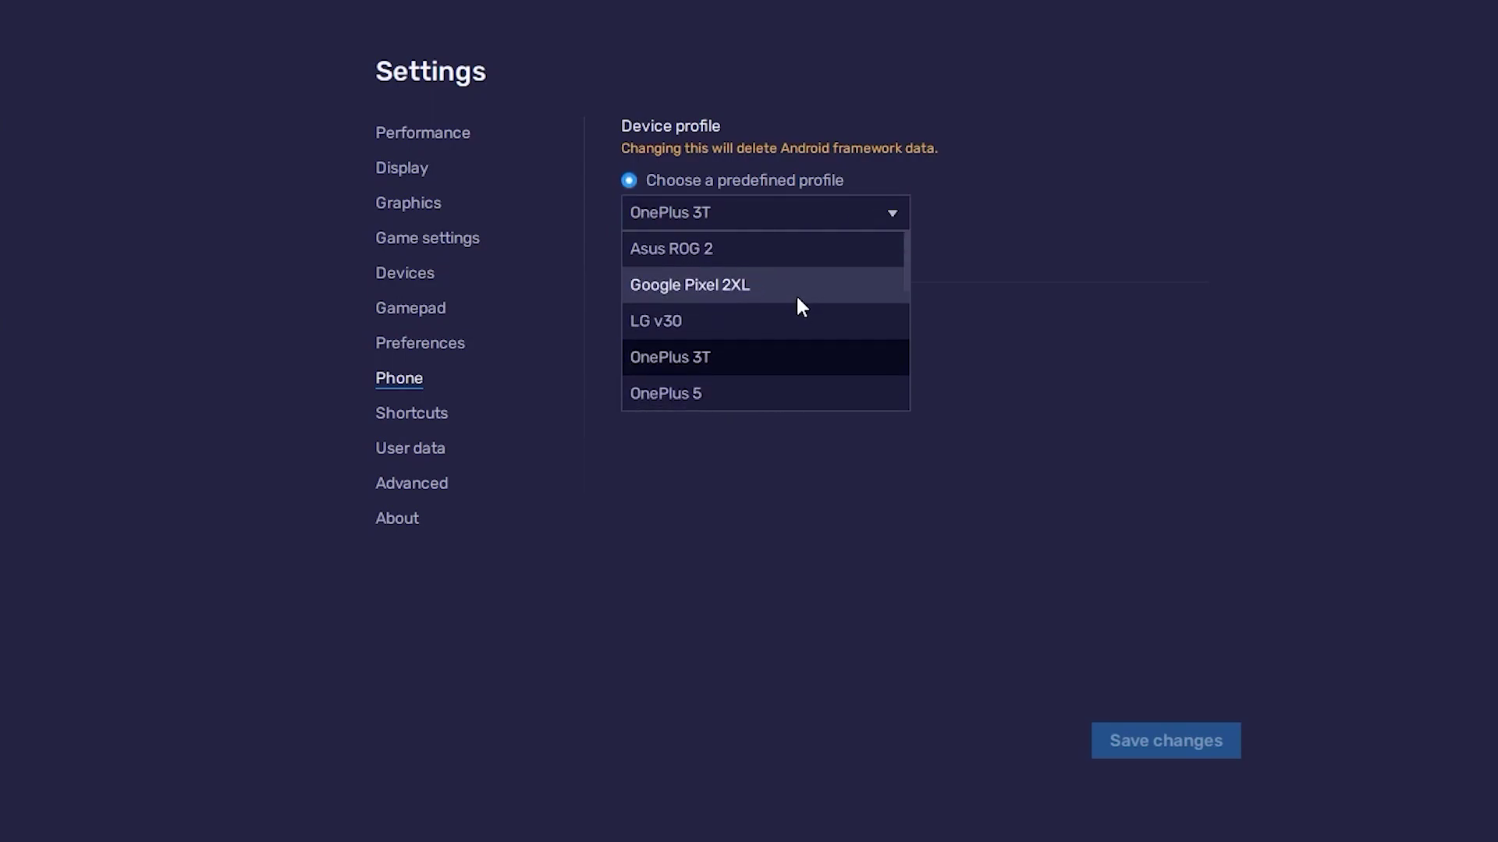
left_click(711, 250)
left_click(745, 212)
scroll(756, 364, "down", 3)
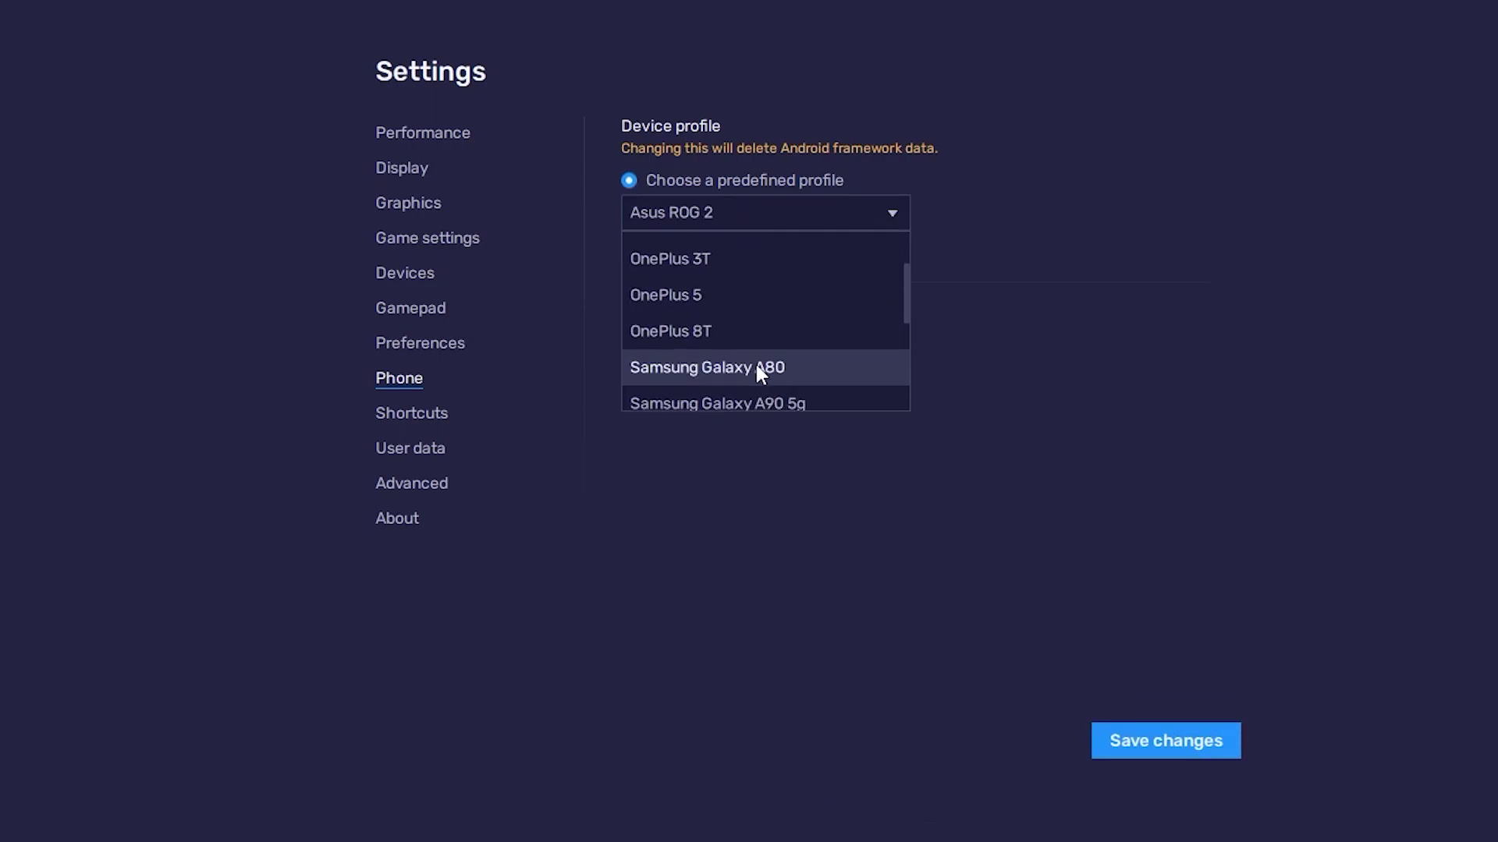
scroll(766, 359, "down", 2)
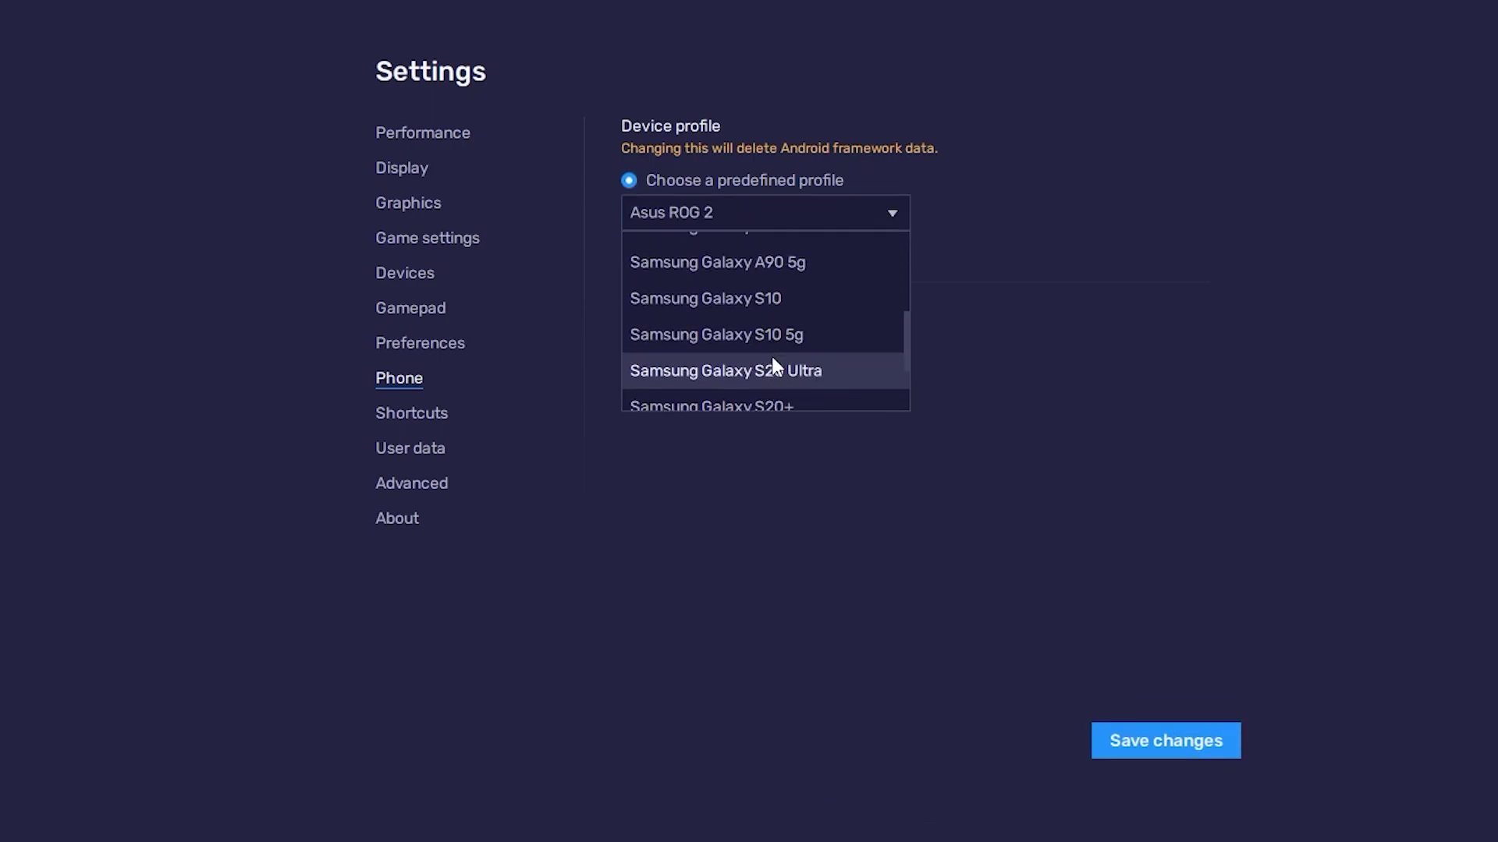
left_click(794, 370)
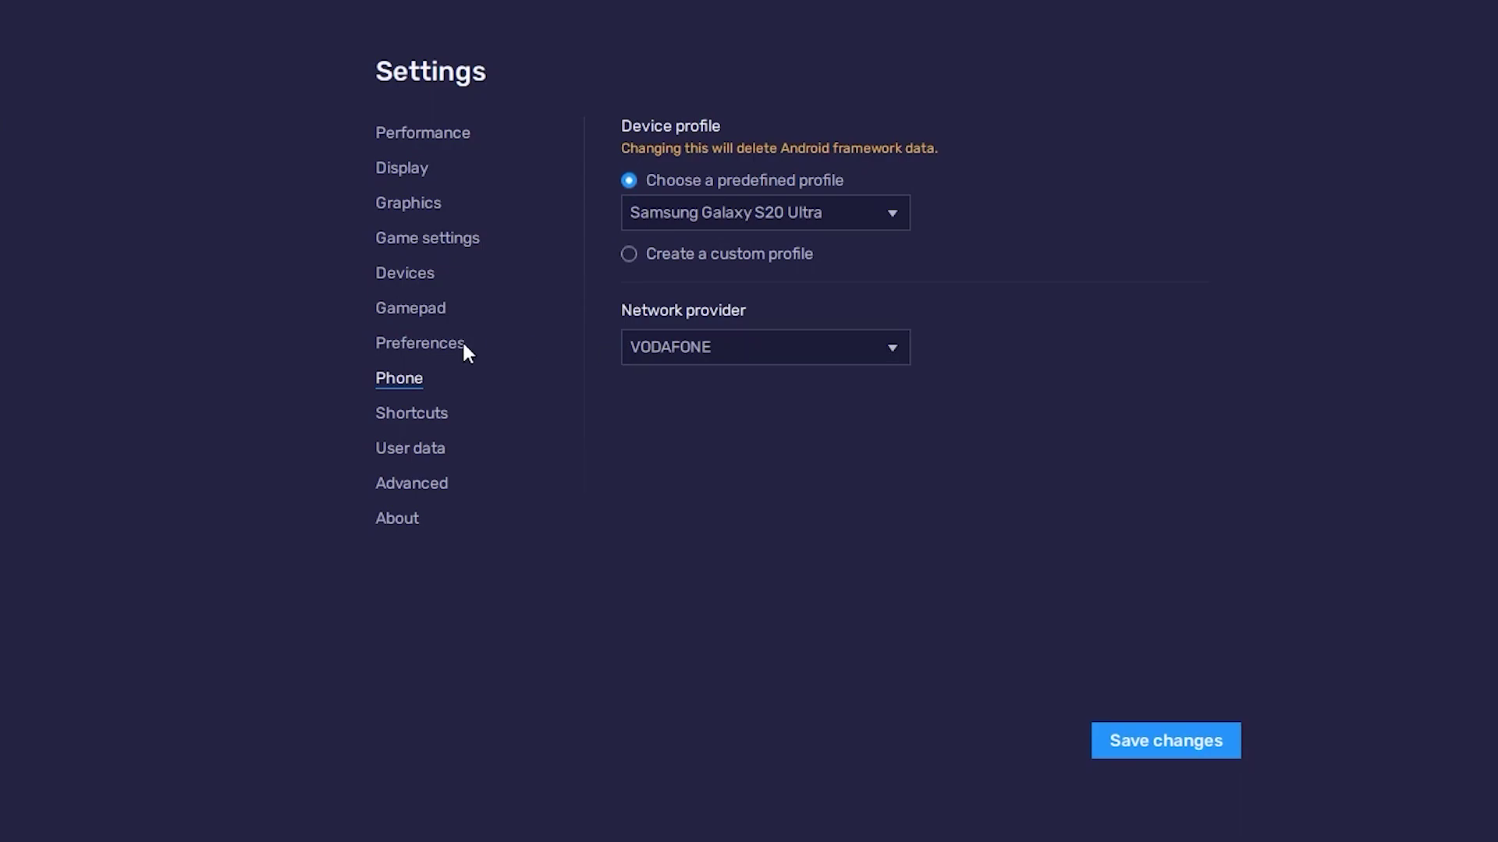
- Set the phone's network provider to JIO and save the phone settings
left_click(692, 349)
left_click(689, 452)
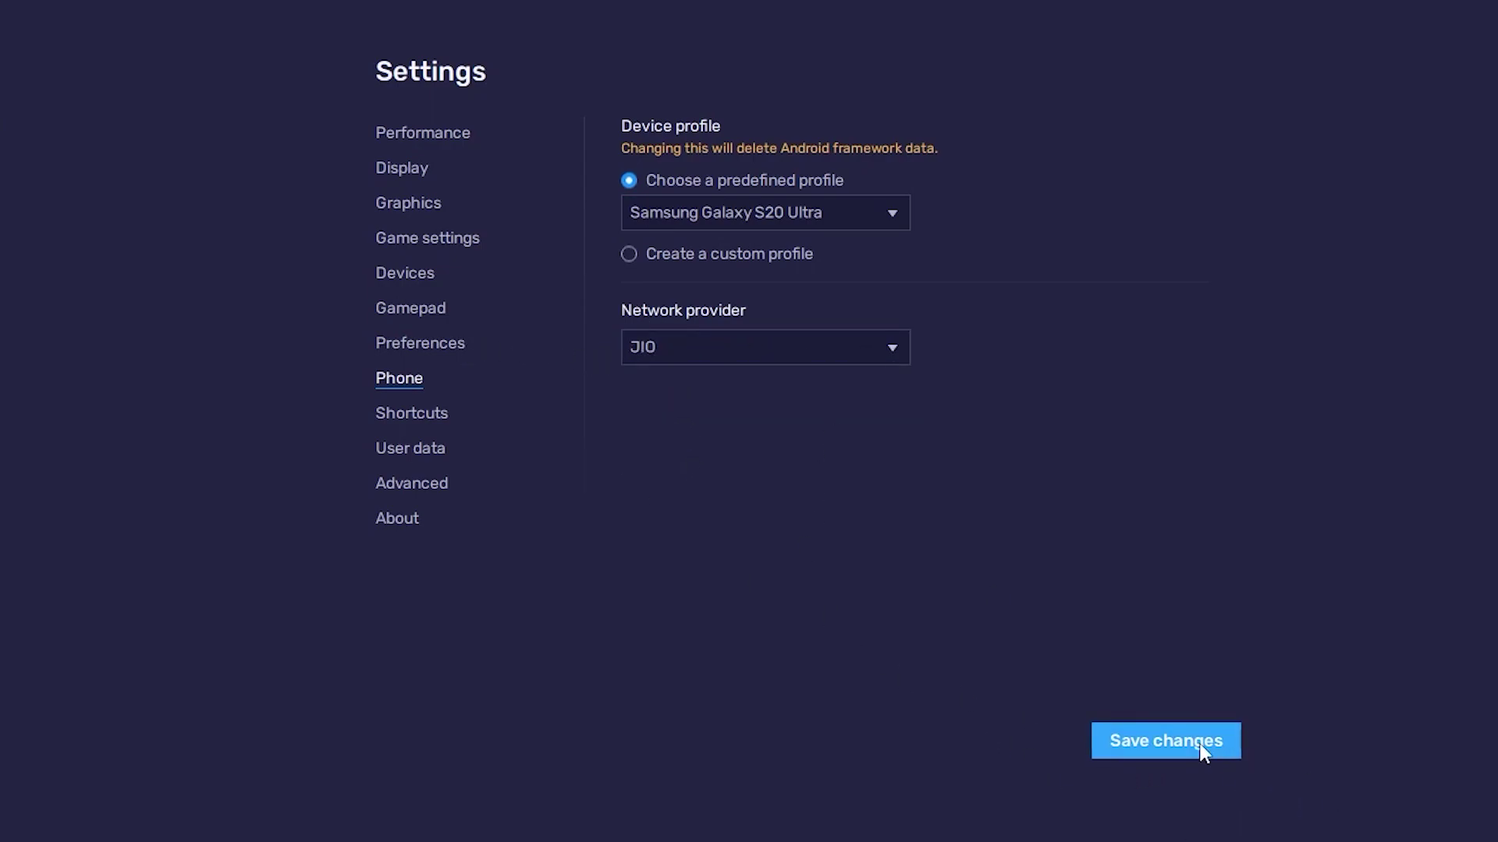
left_click(1175, 756)
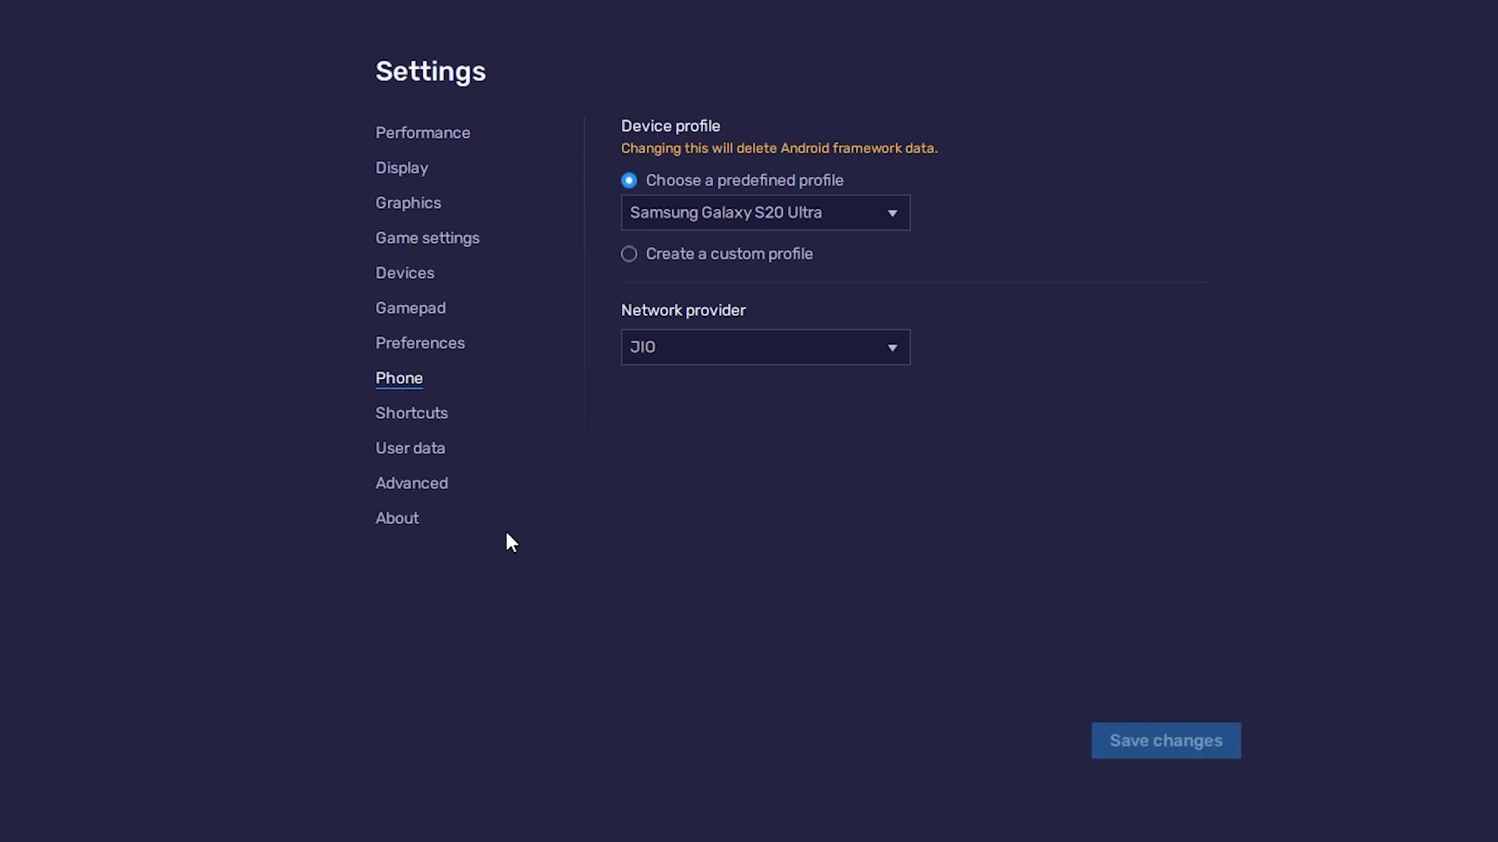
- Check for BlueStacks updates and close the settings
left_click(406, 529)
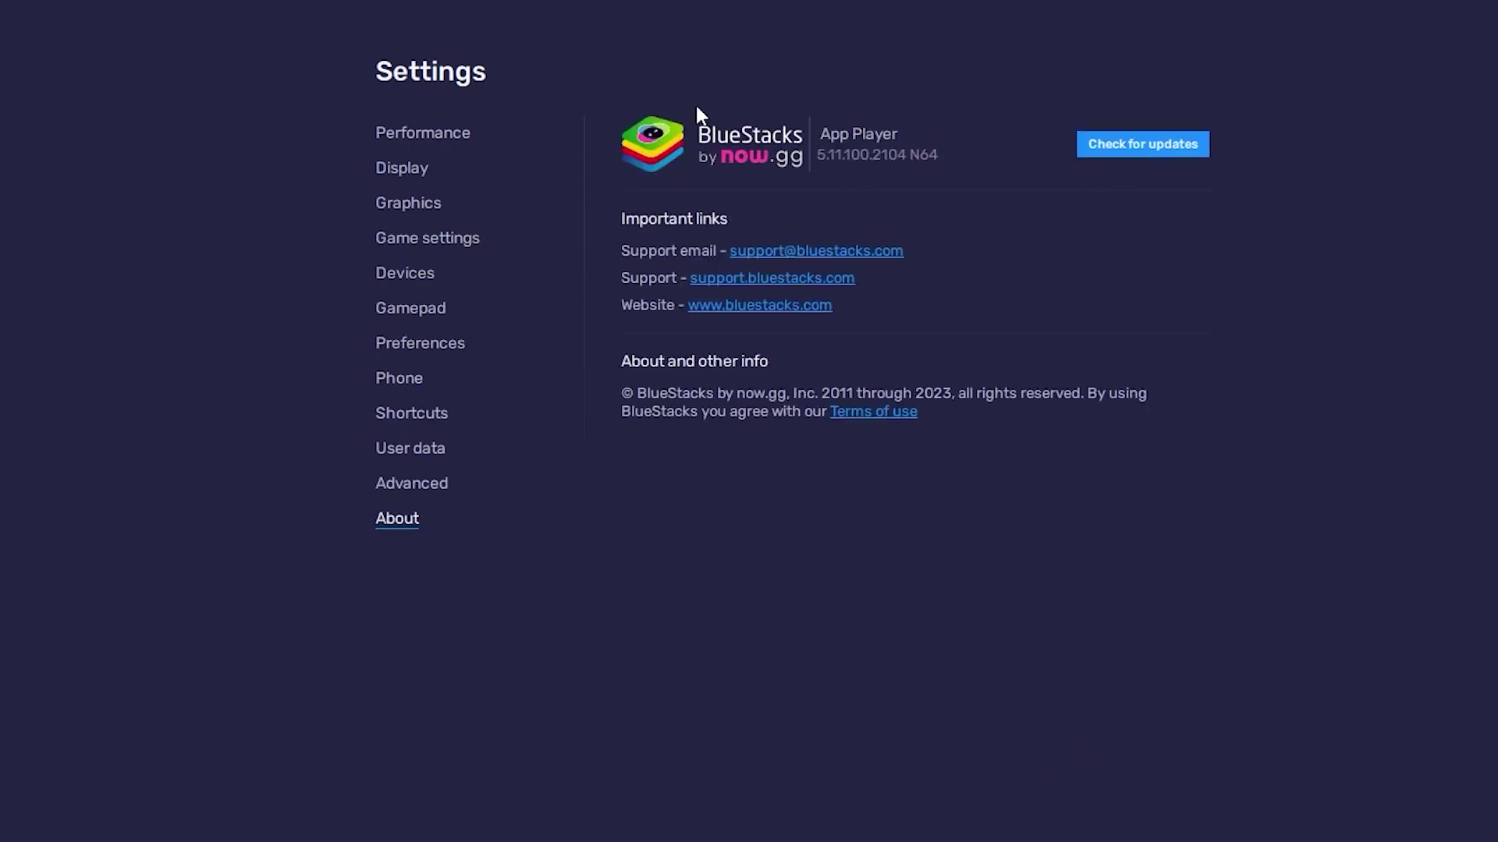
left_click(1203, 144)
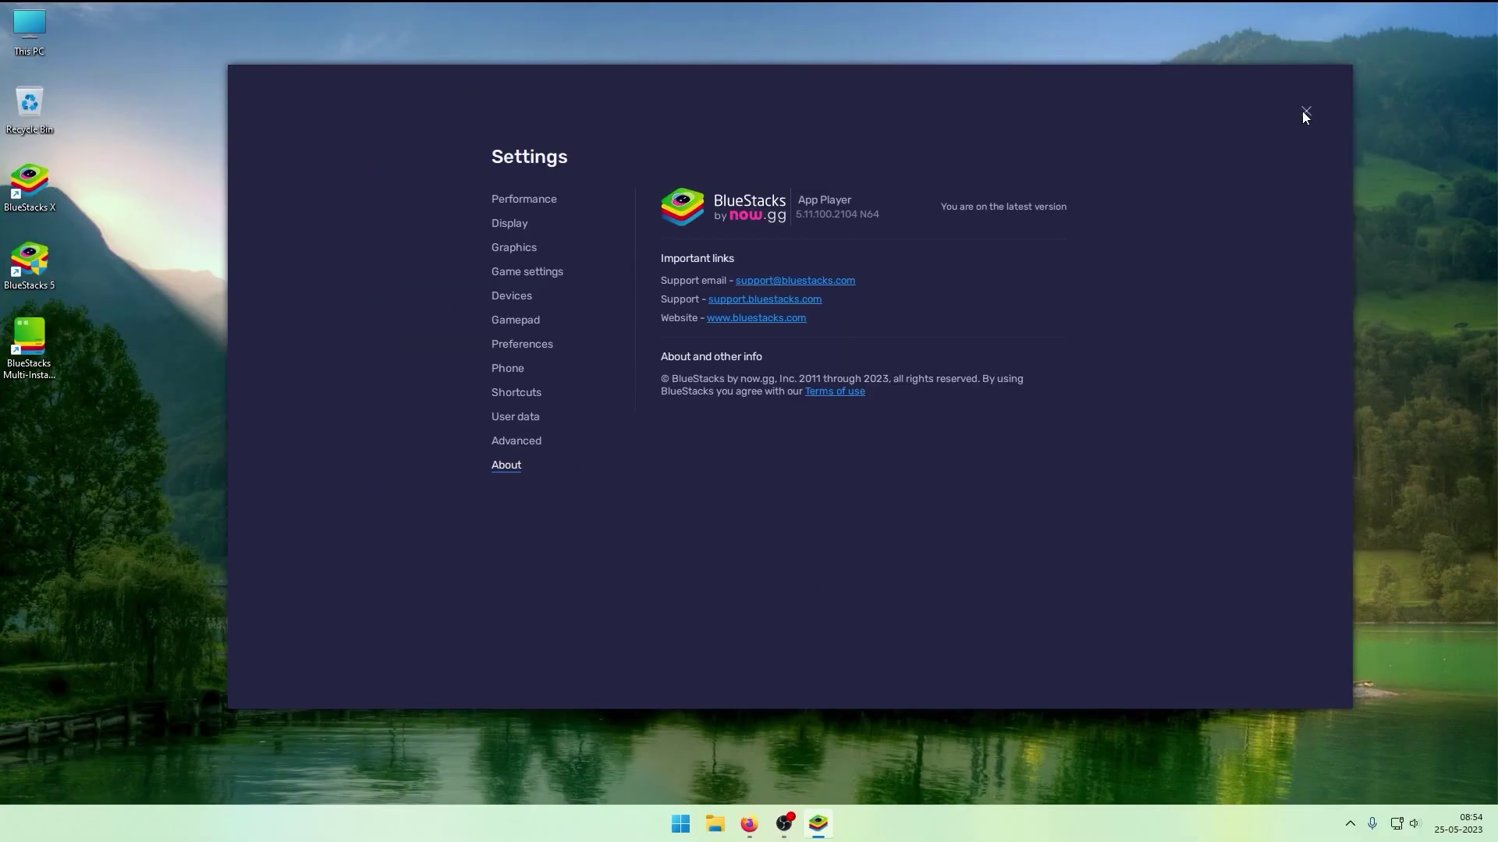
left_click(1304, 110)
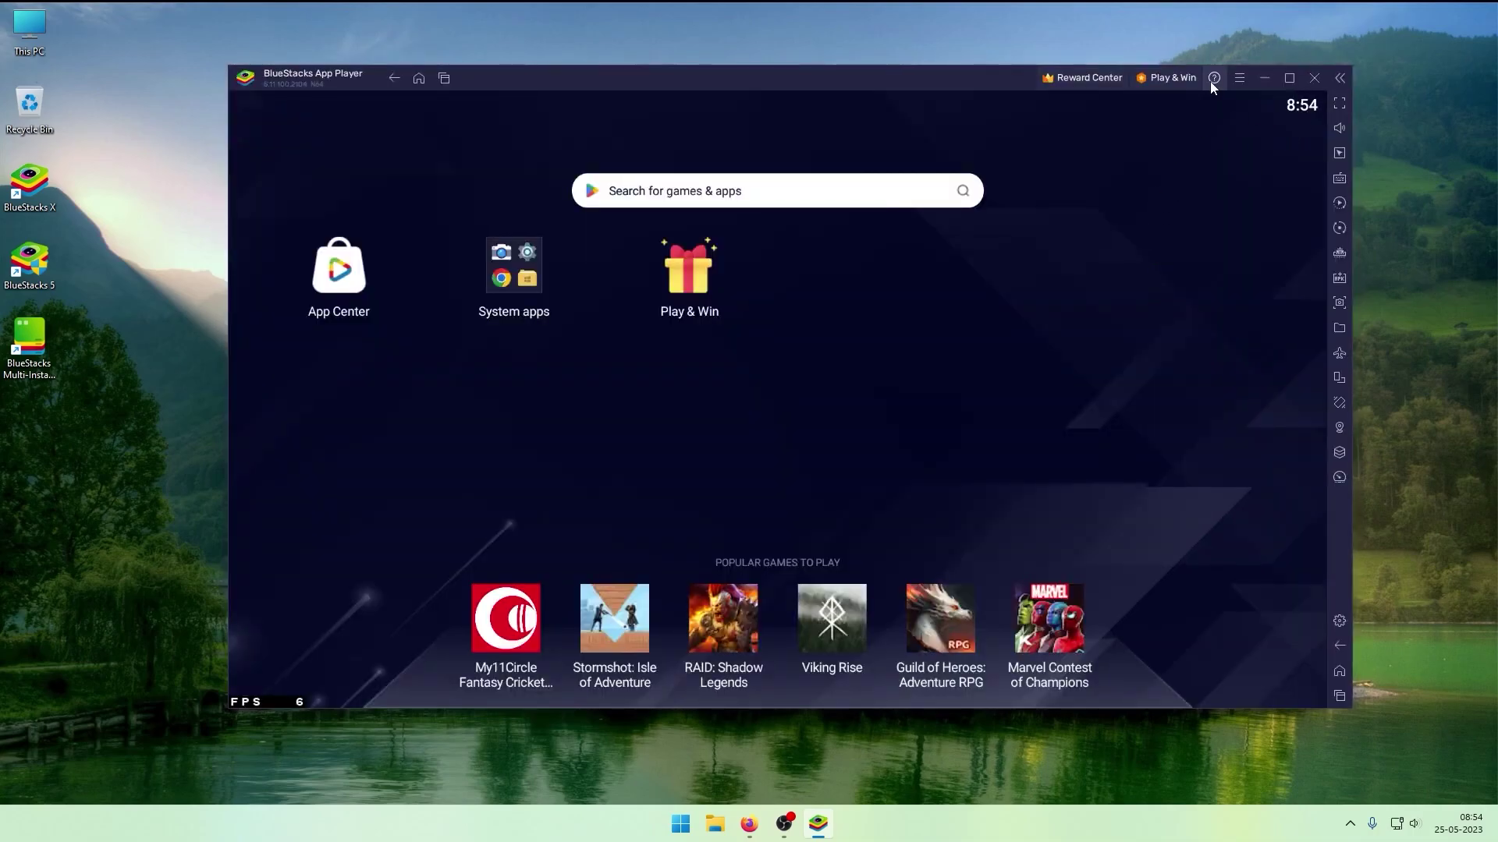
- Switch BlueStacks to full screen and open the Play Store from the system apps
left_click(1337, 104)
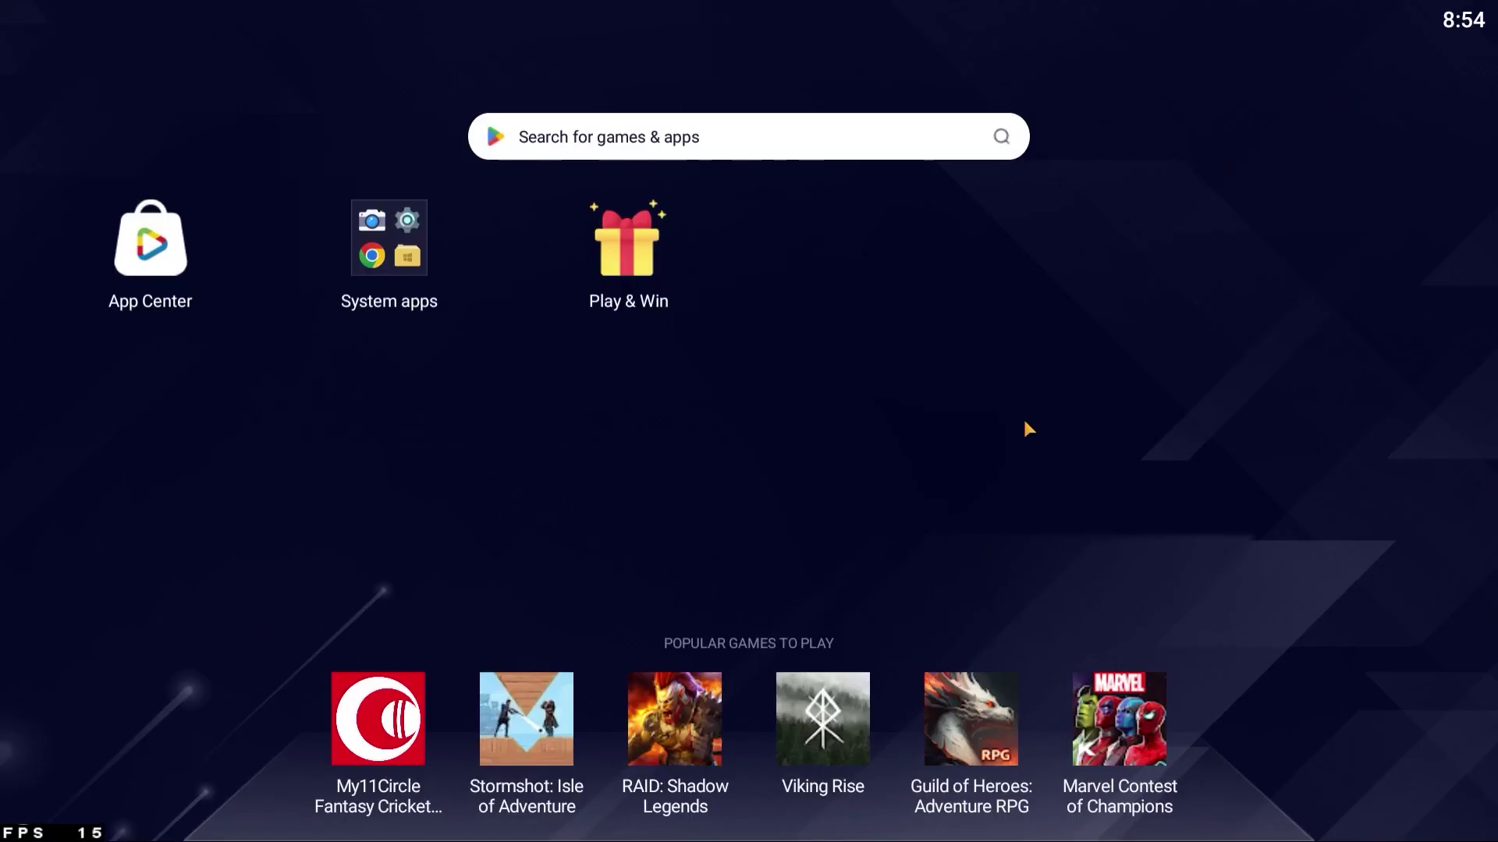
left_click(372, 267)
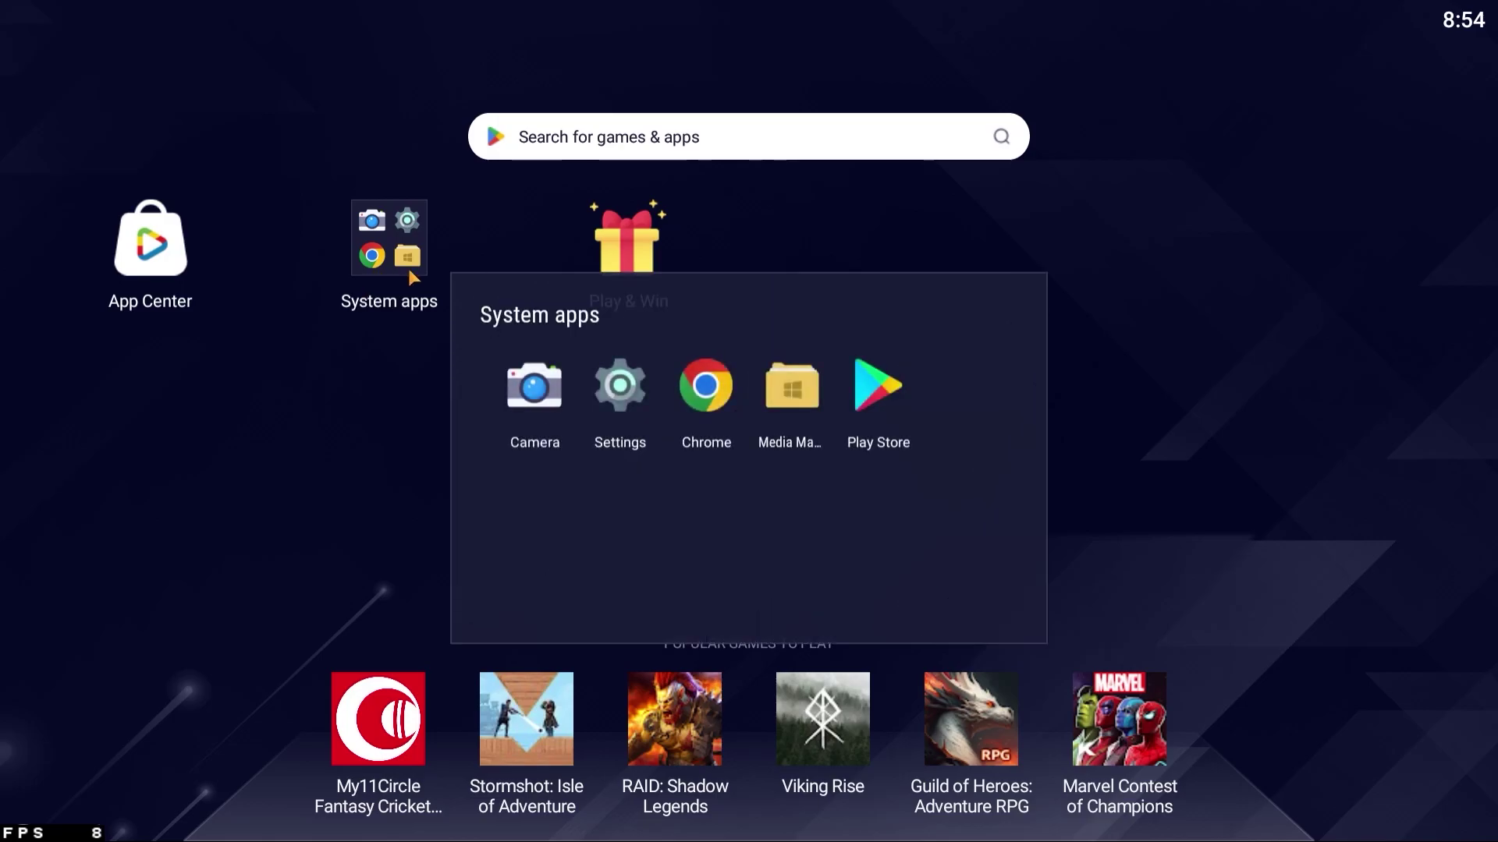
left_click(882, 388)
left_click(752, 615)
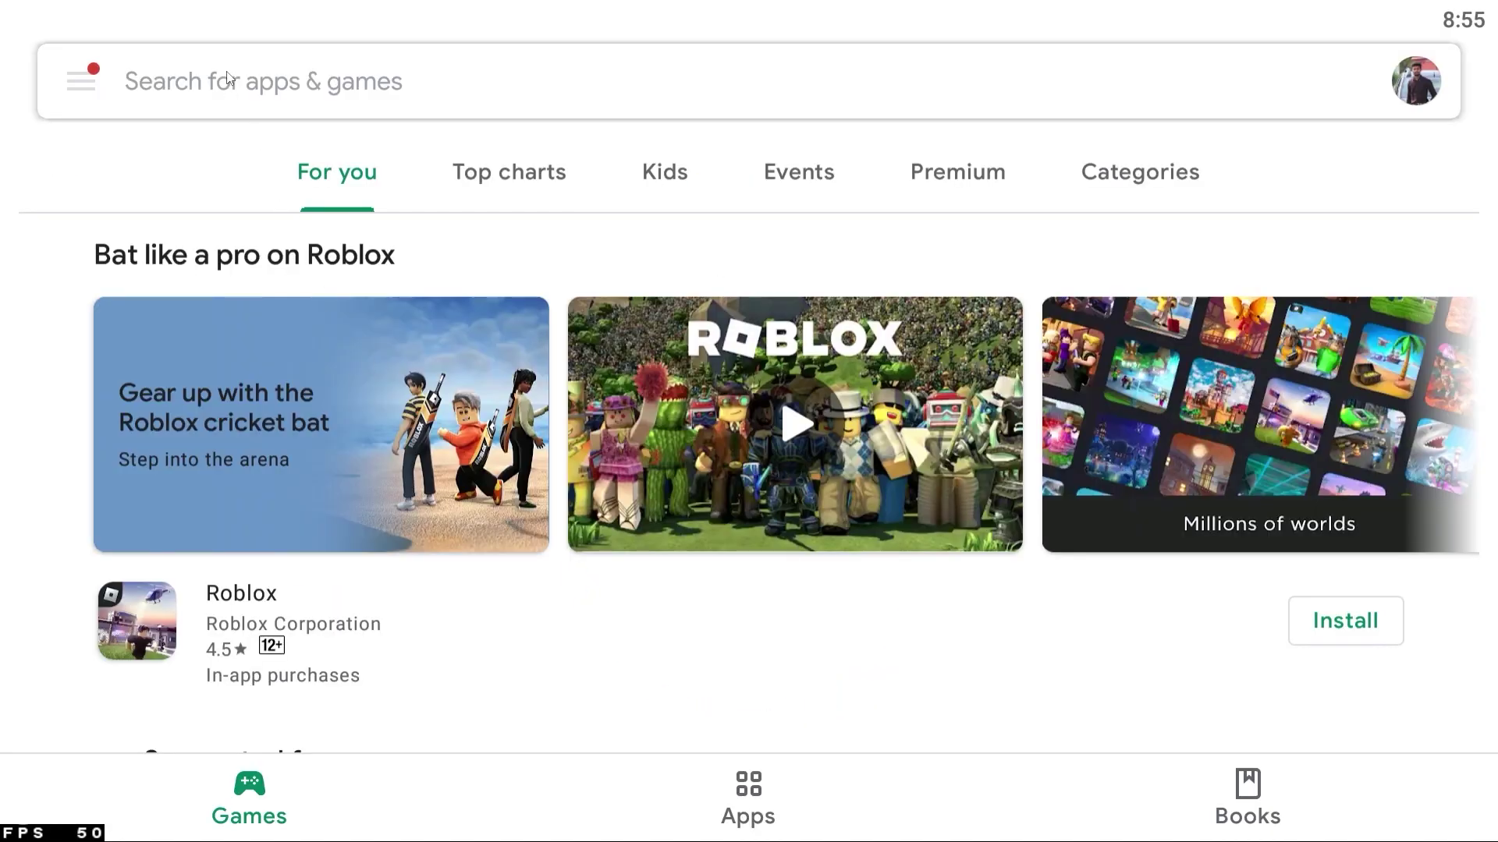
- Search the Play Store for "fire fire" and install Free Fire MAX from its game page
left_click(284, 81)
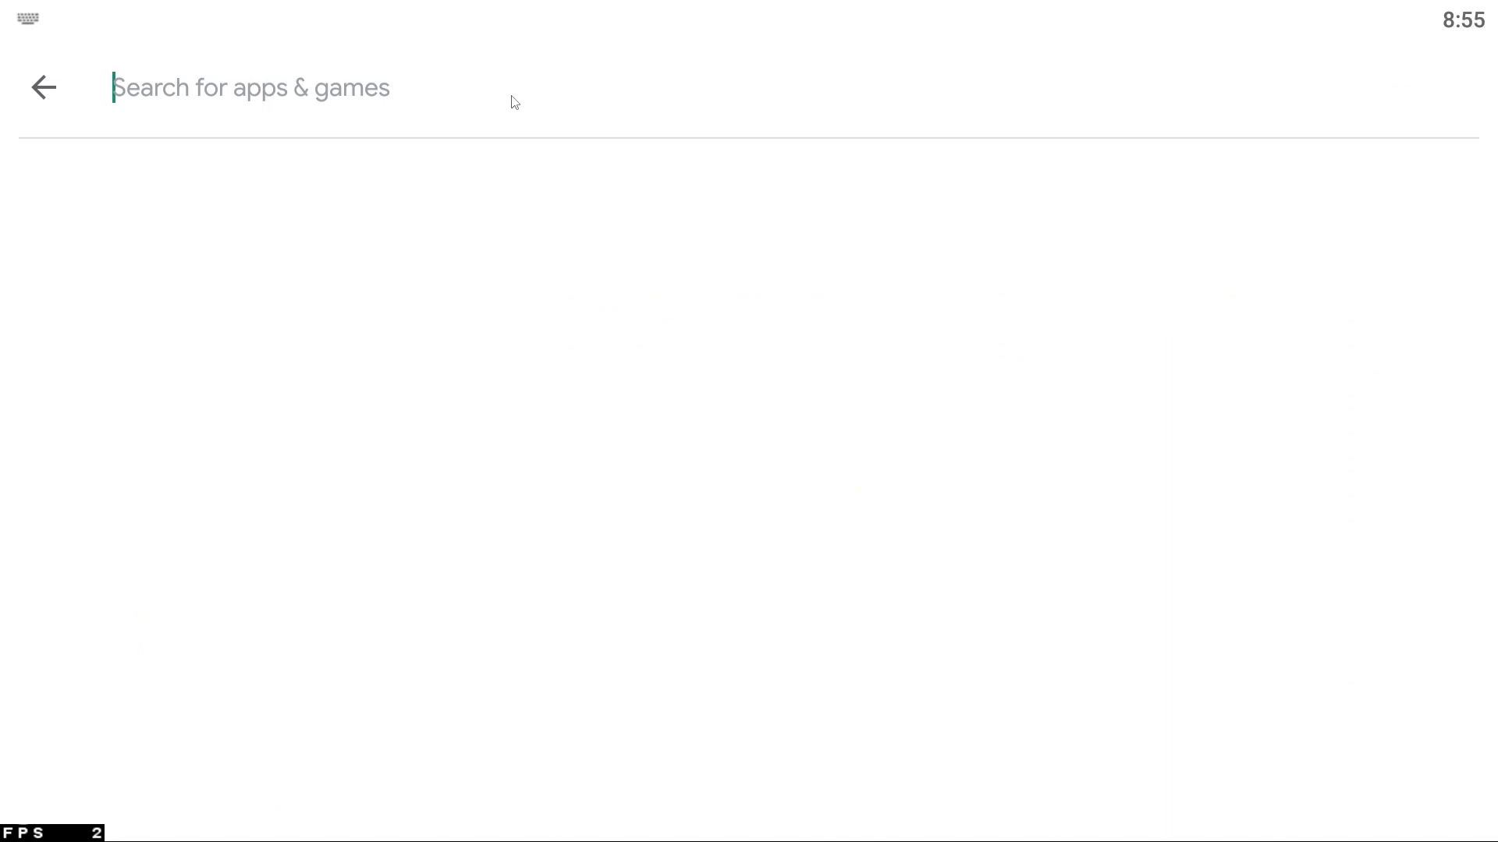
type("fire")
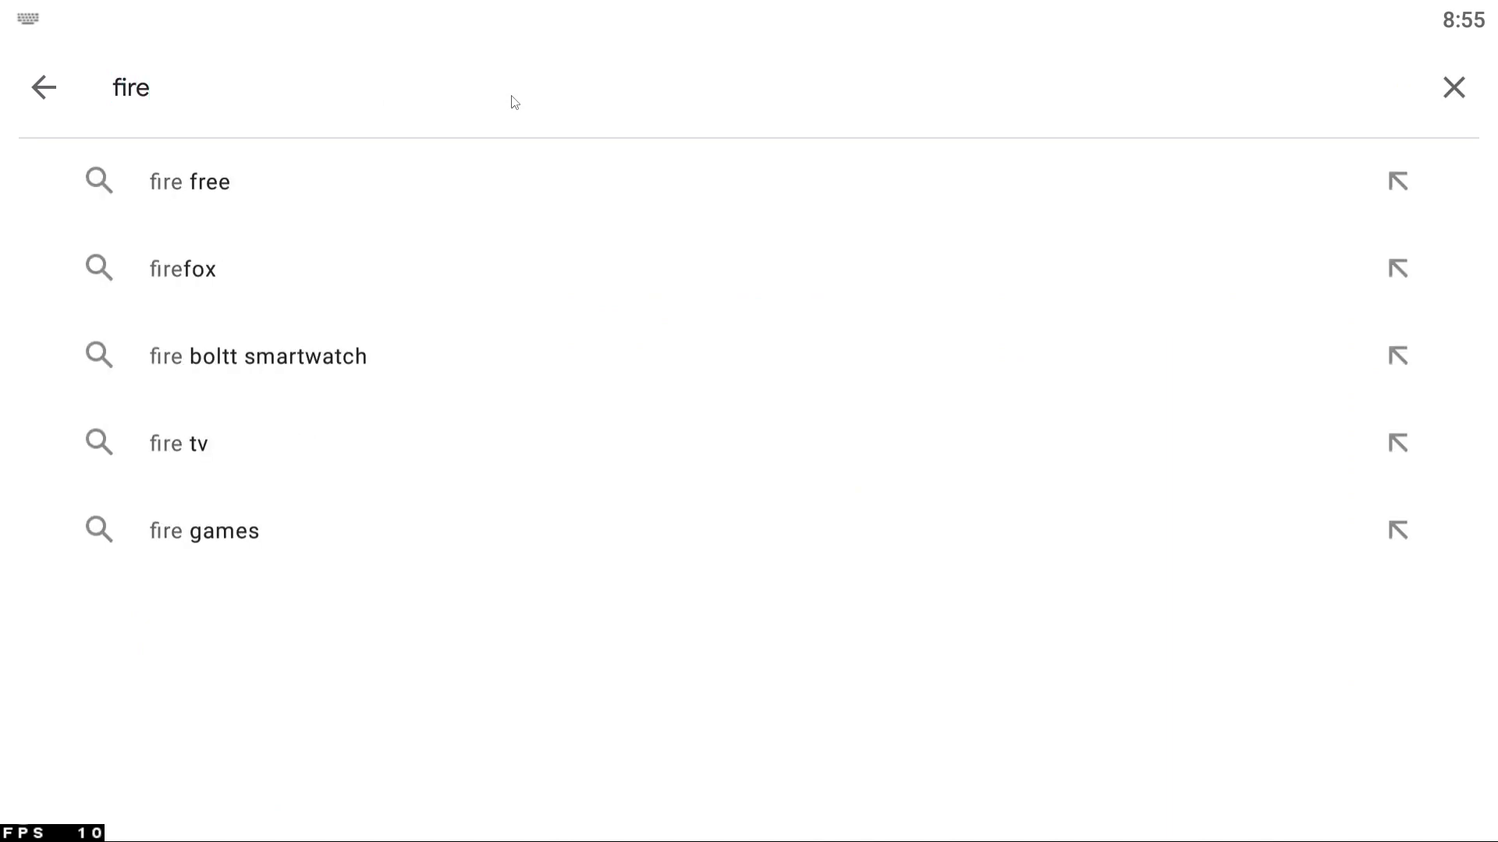
type(" fire")
key("Return")
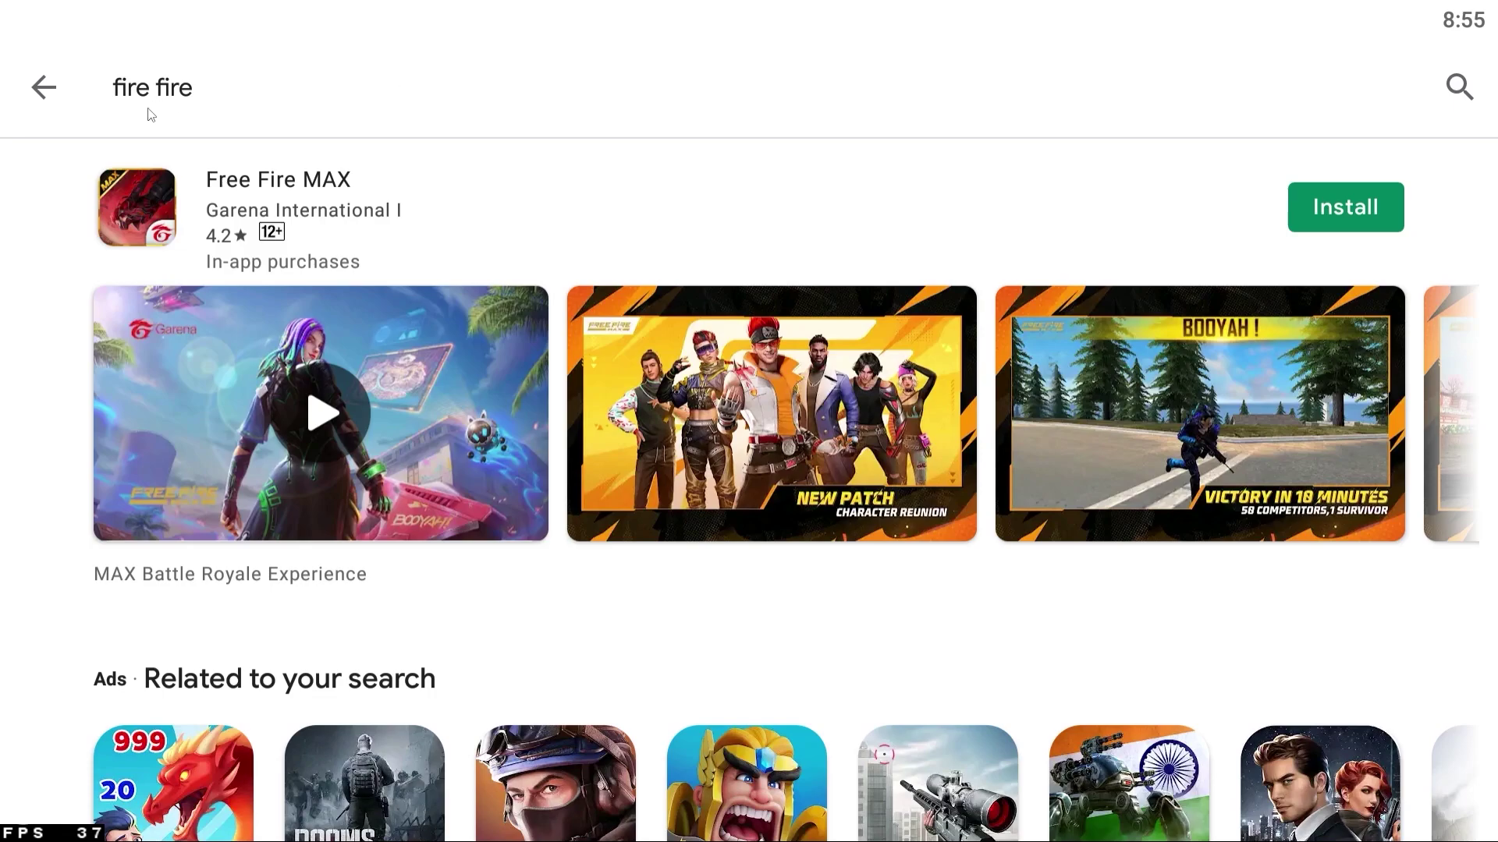
left_click(113, 184)
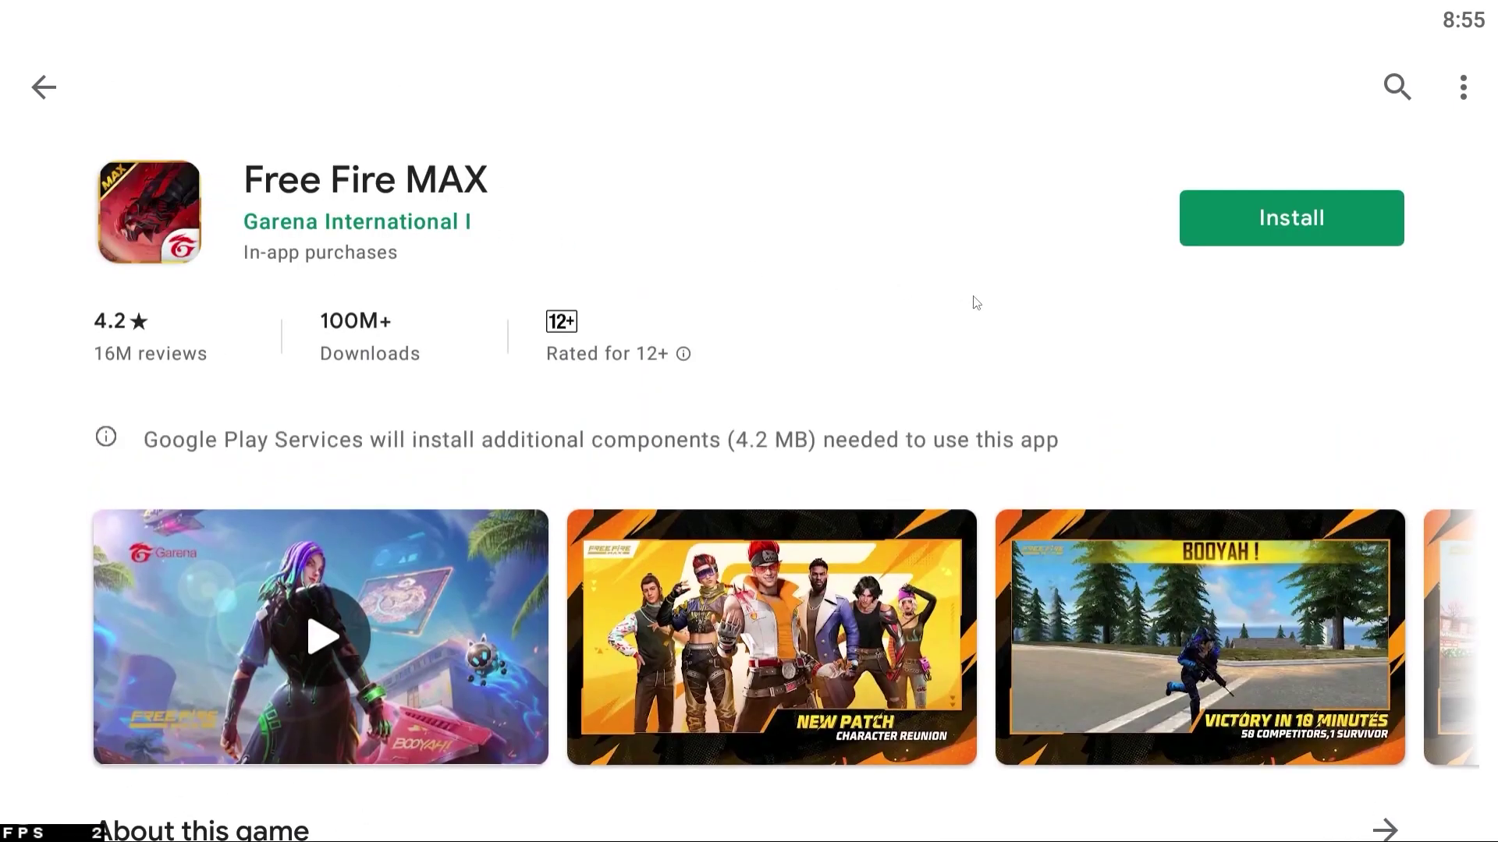
left_click(1270, 228)
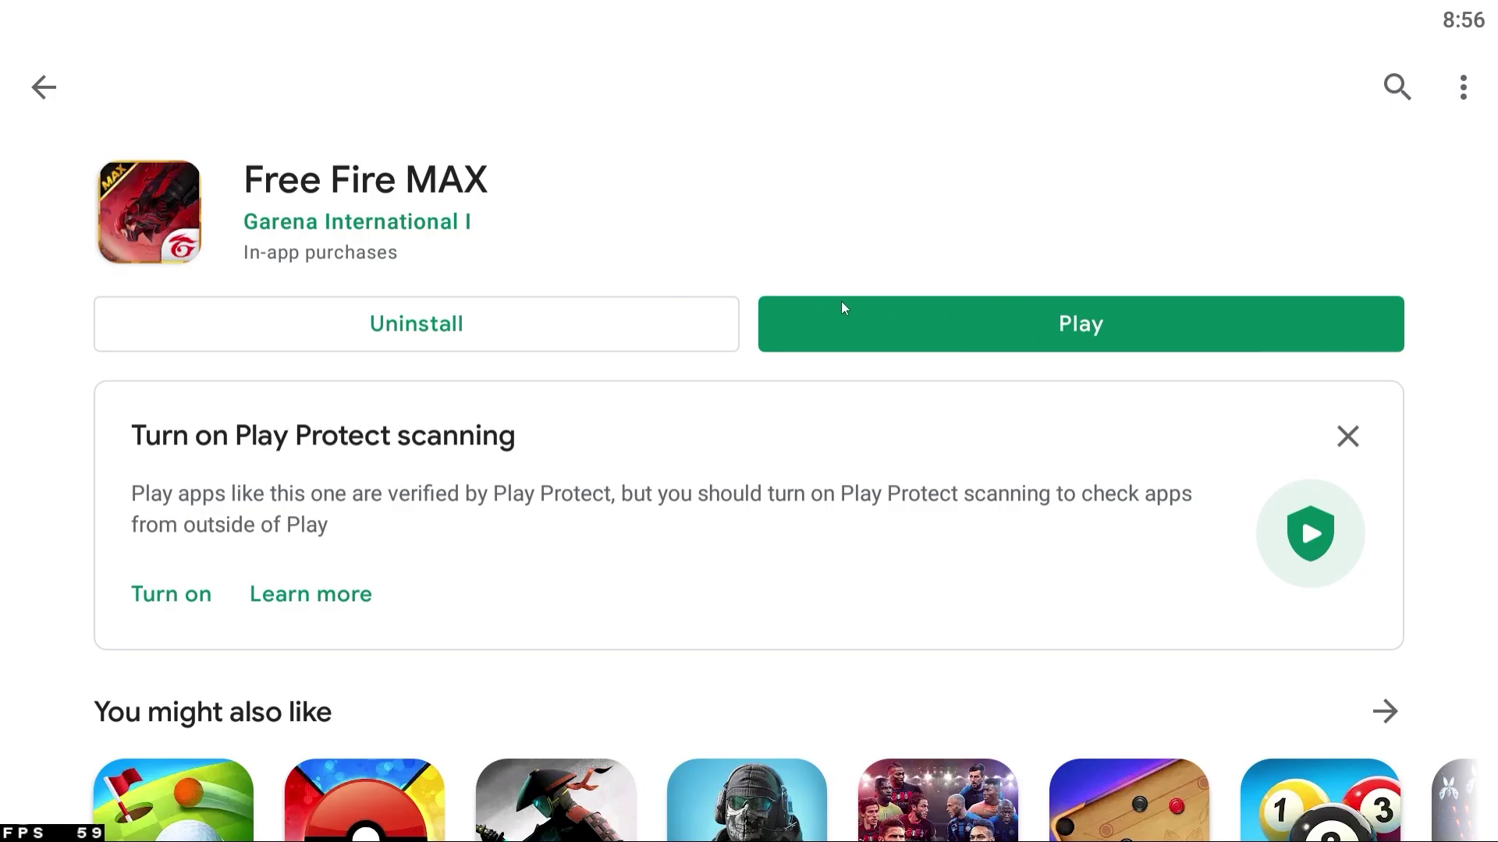
- Launch Free Fire MAX, accept the access notice, allow access to photos, media and files, and sign in as Guest
left_click(1100, 326)
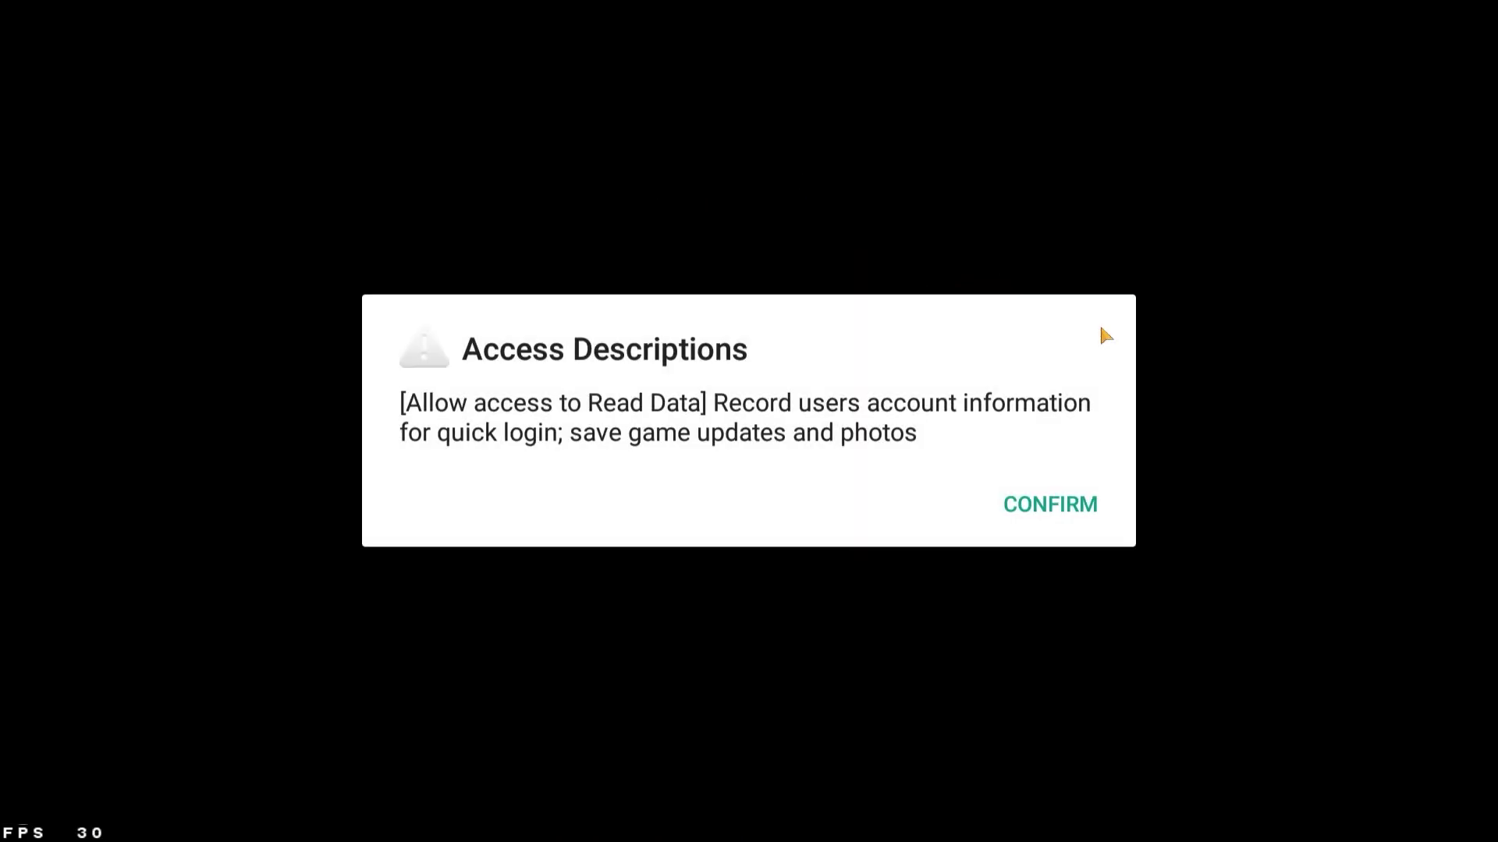
left_click(1065, 512)
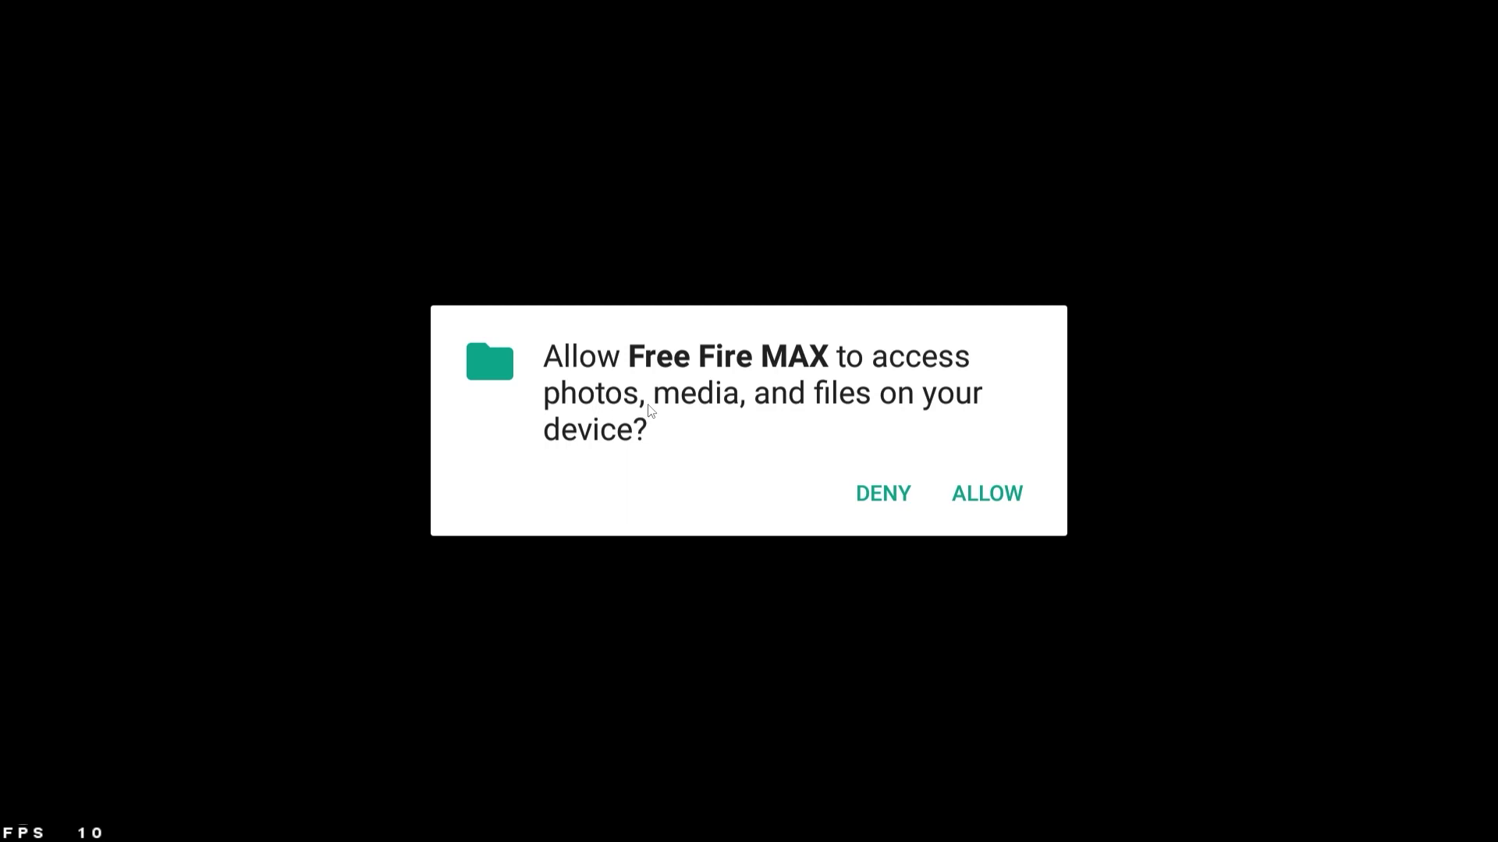
left_click(980, 495)
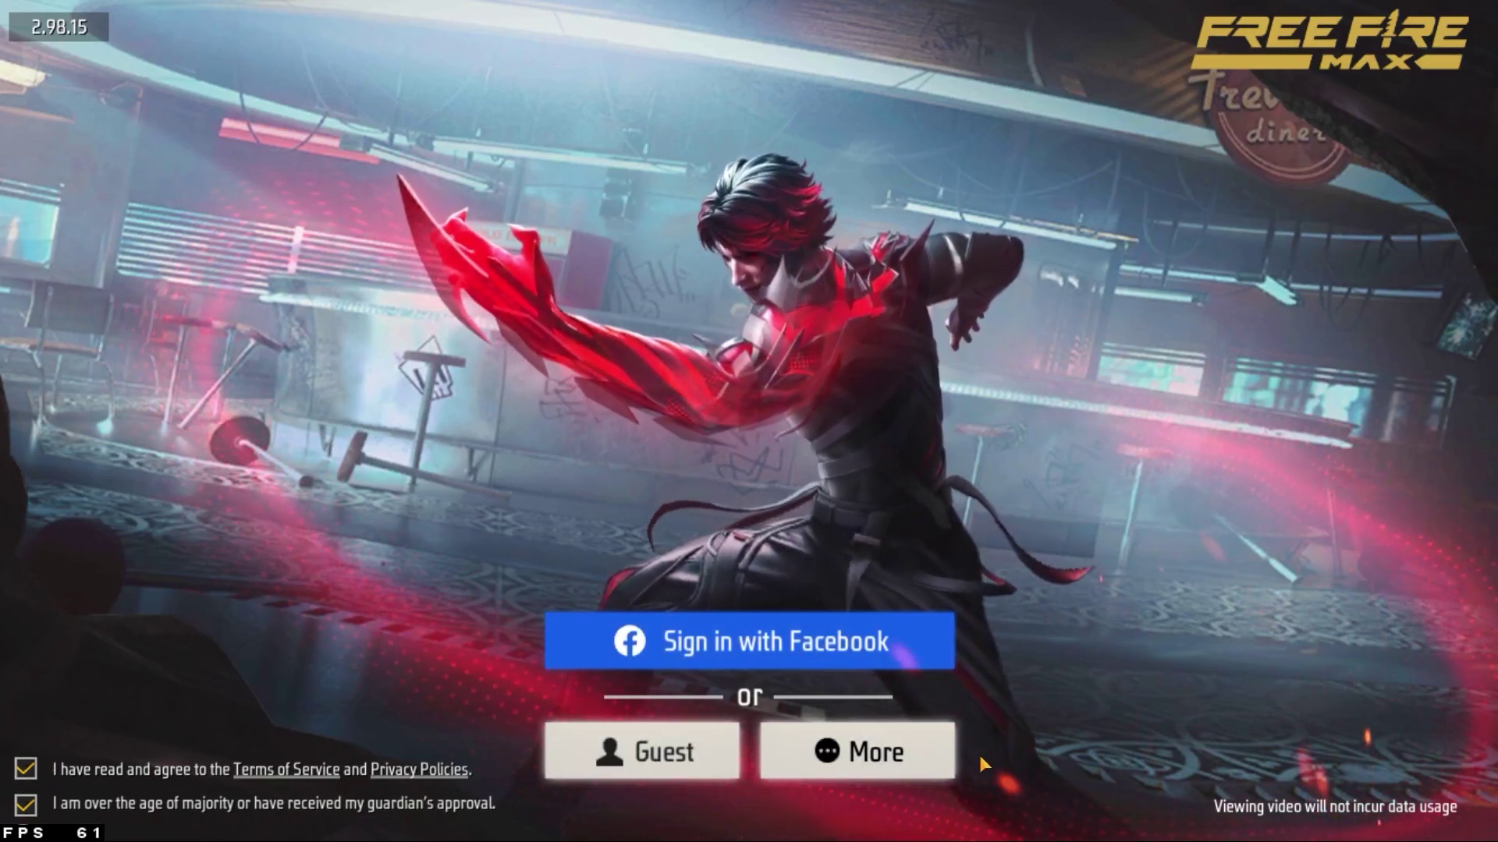
left_click(654, 753)
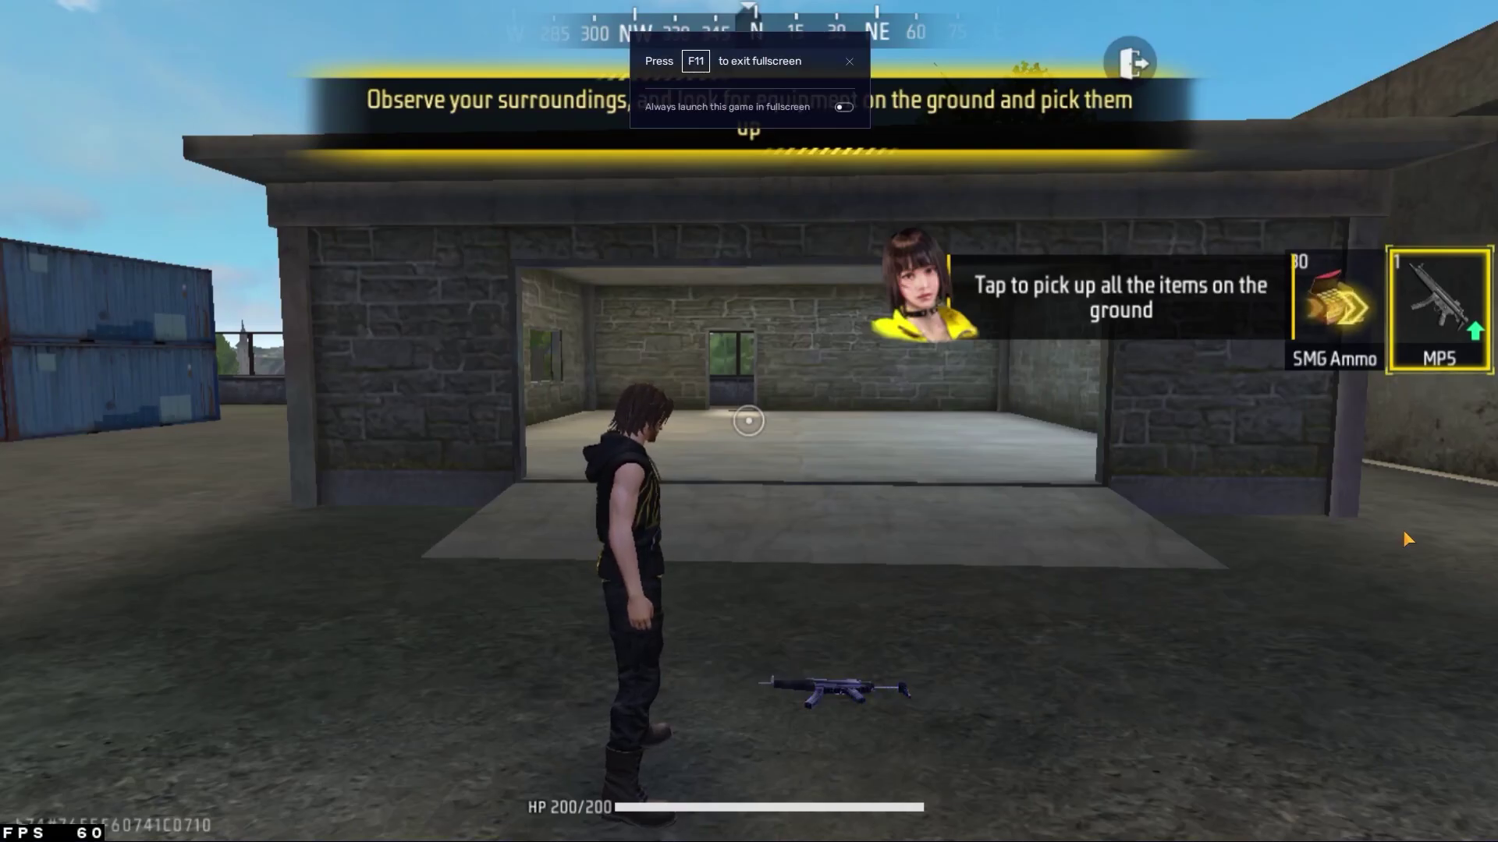
key("F11")
key("F11")
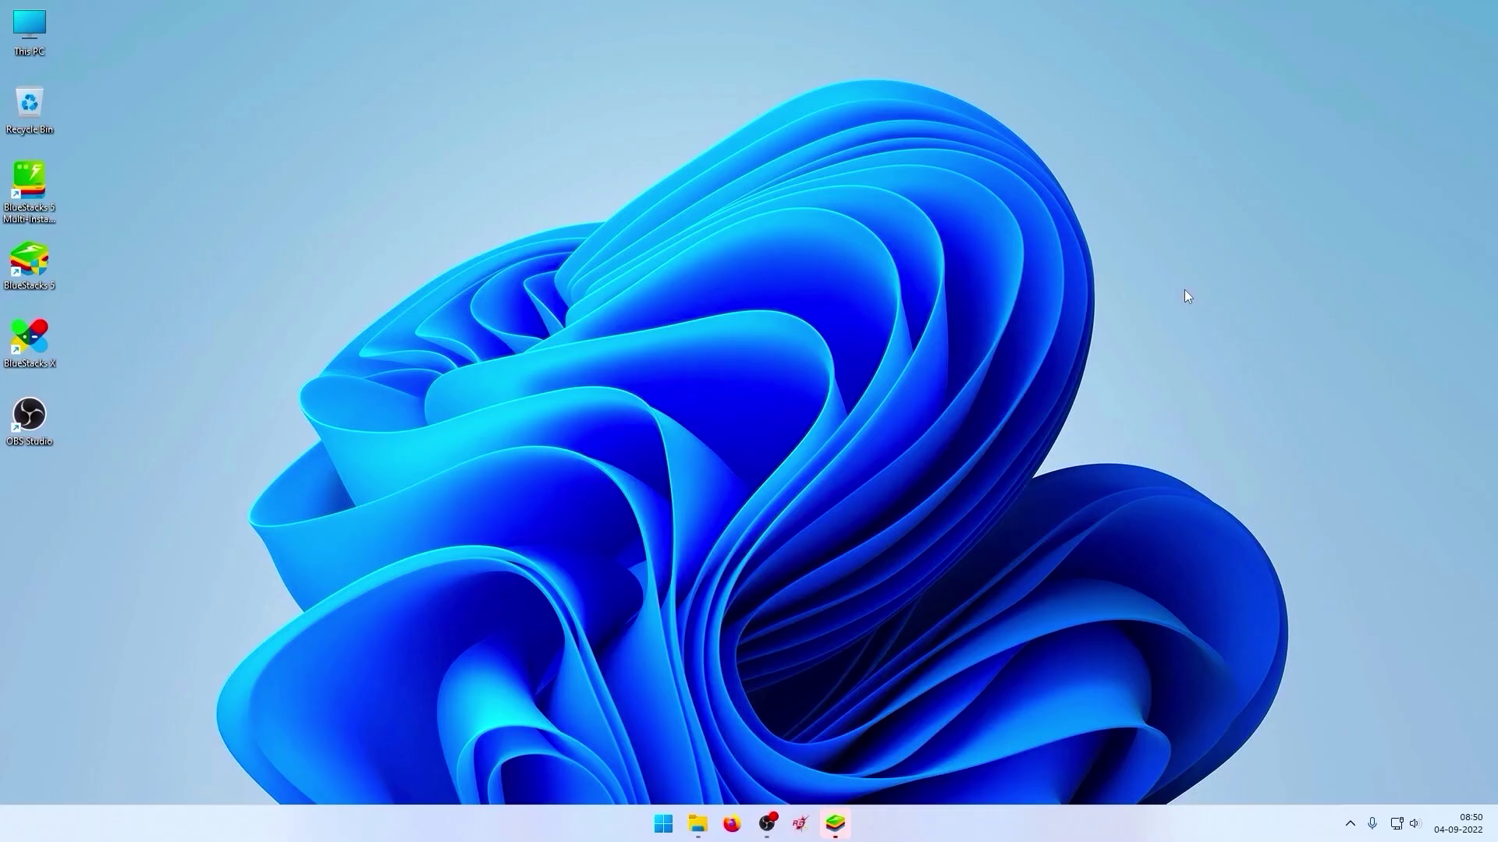
- Open the error screenshots from the D: drive, view the BlueStacks startup and blue-screen errors, and return to the desktop
double_click(4, 36)
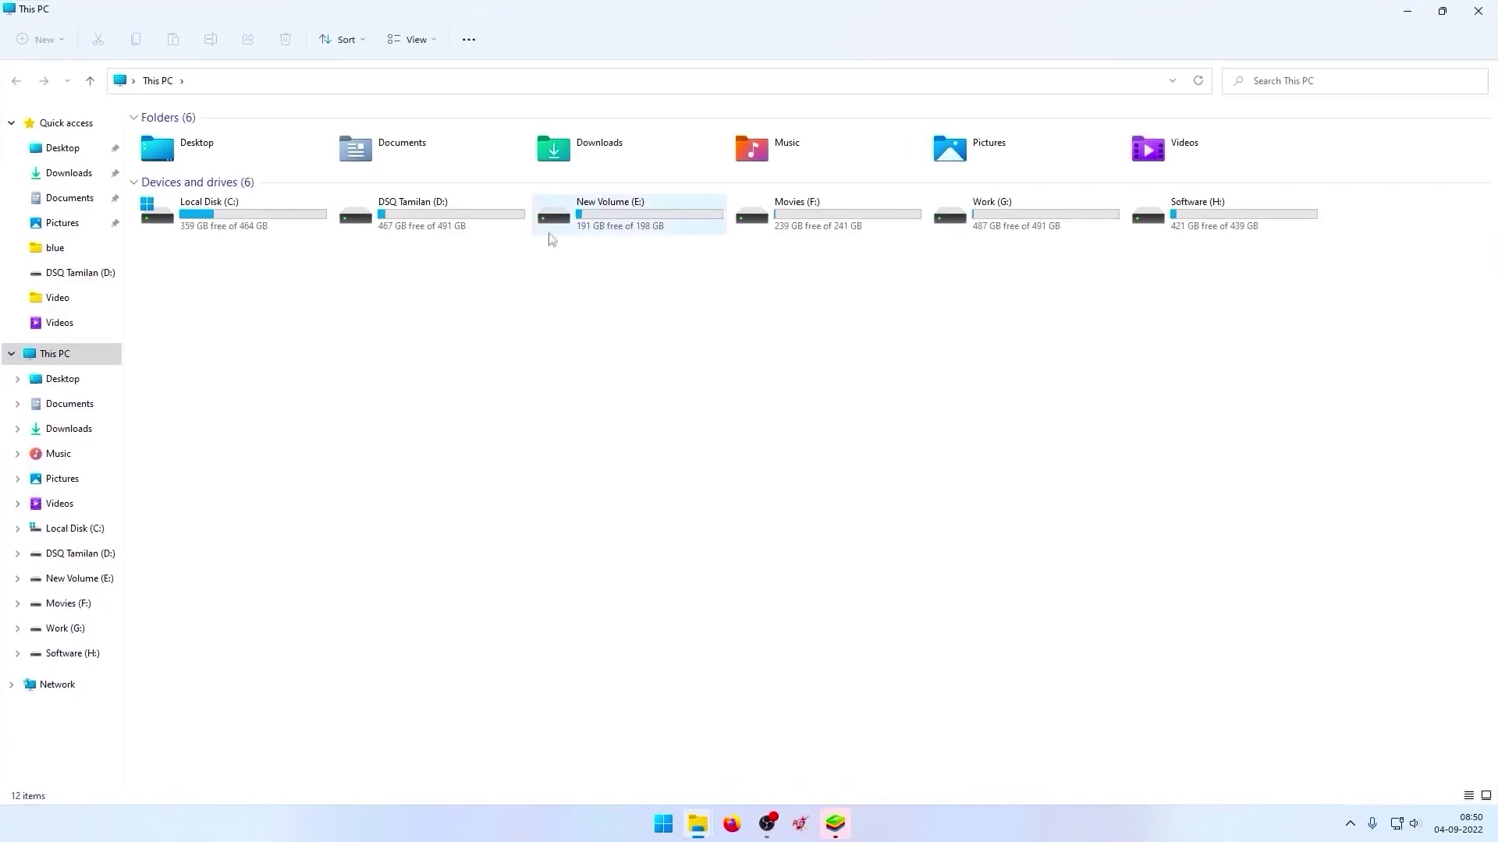
double_click(428, 215)
double_click(583, 373)
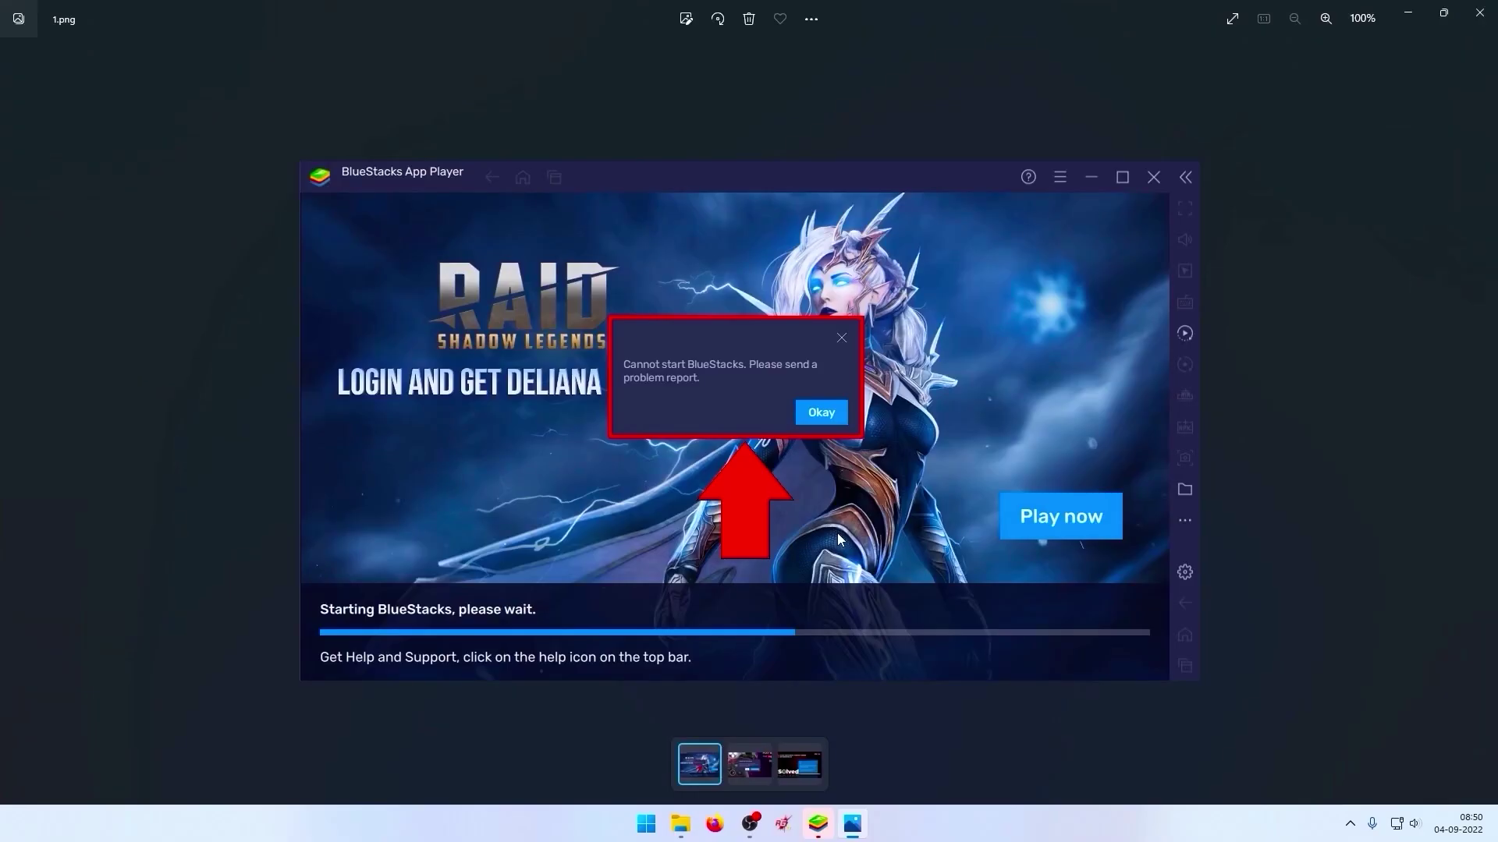
key("Right")
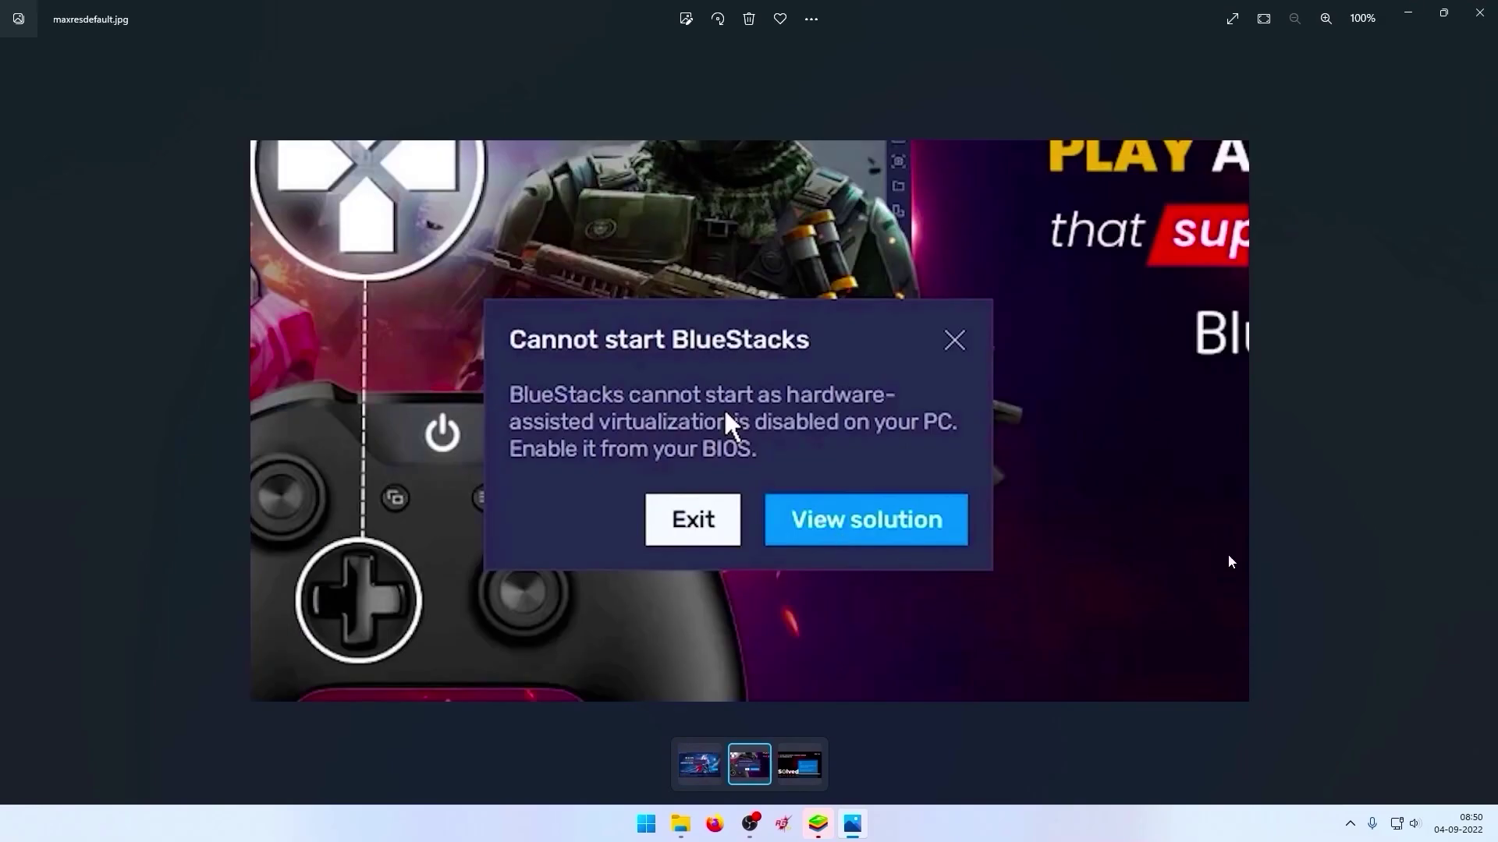
key("Right")
key("Right")
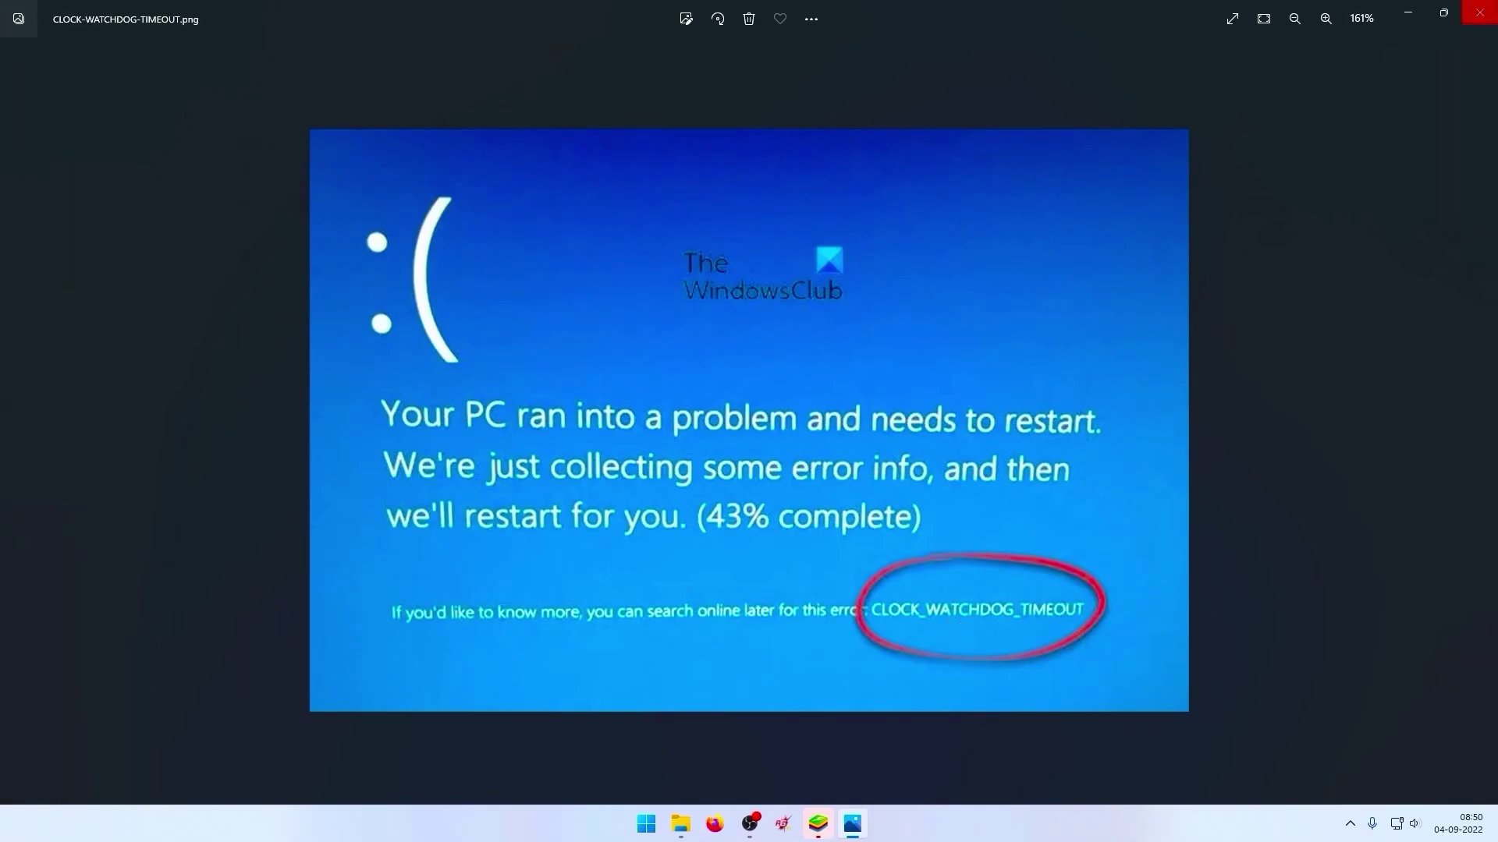
left_click(1479, 13)
key("super+d")
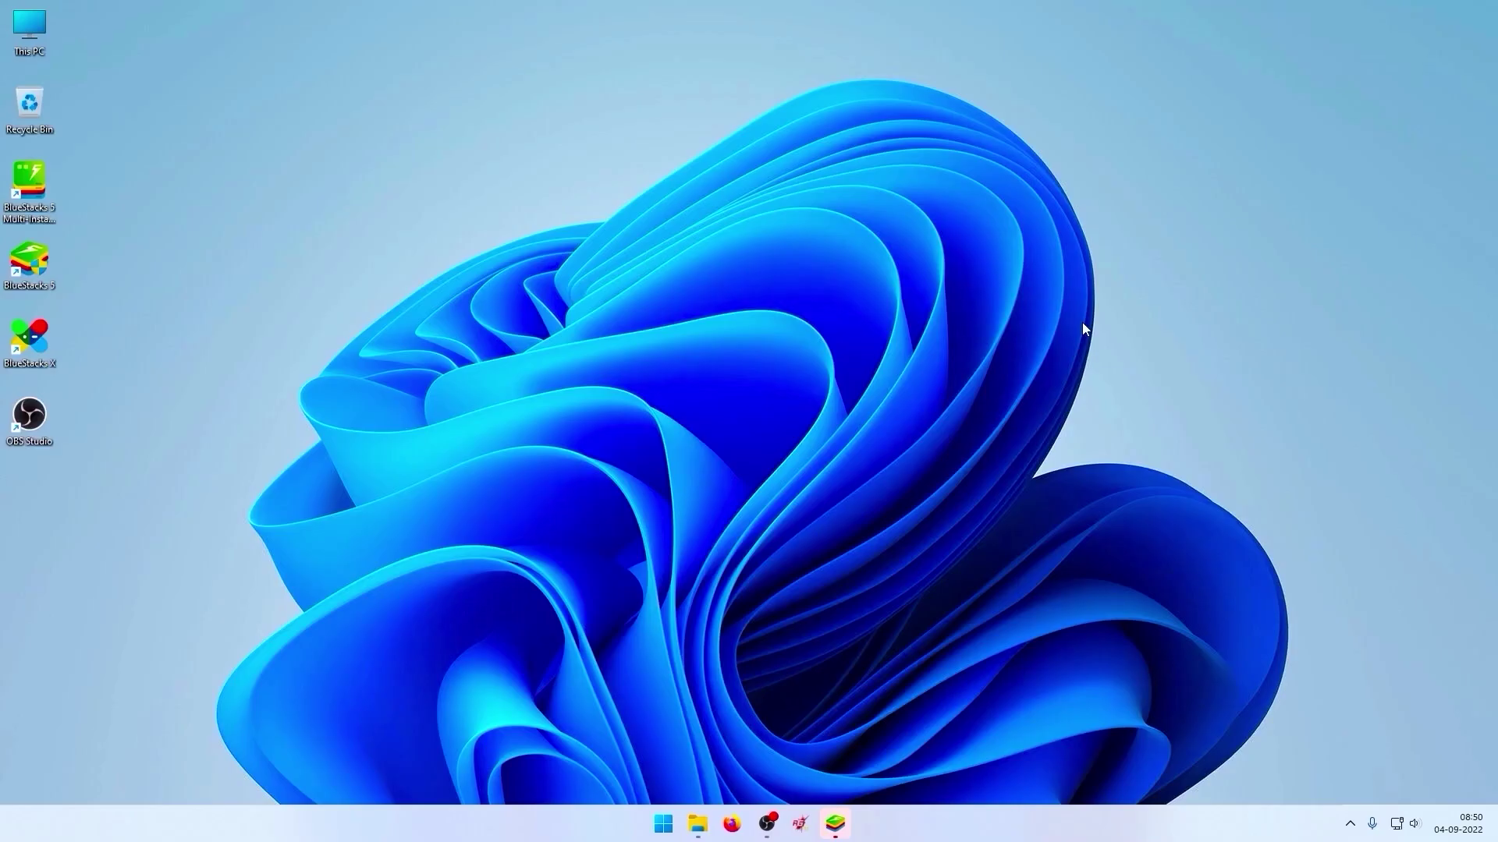
- Examine the BIOS screenshots for the Intel Virtual Technology, Virtualization and SVM Mode settings
left_click(733, 825)
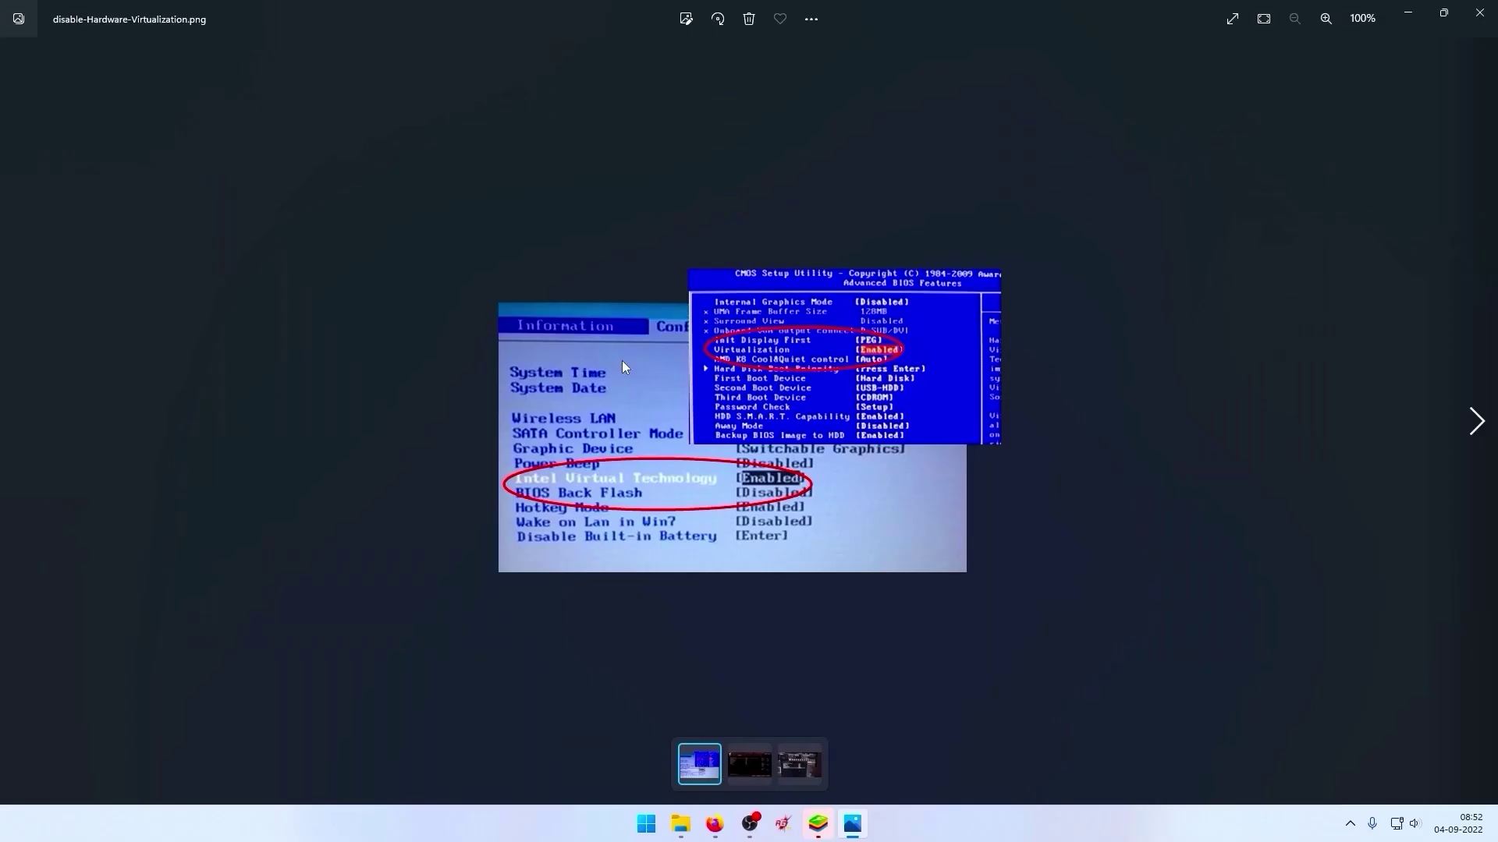
scroll(780, 437, "up", 3)
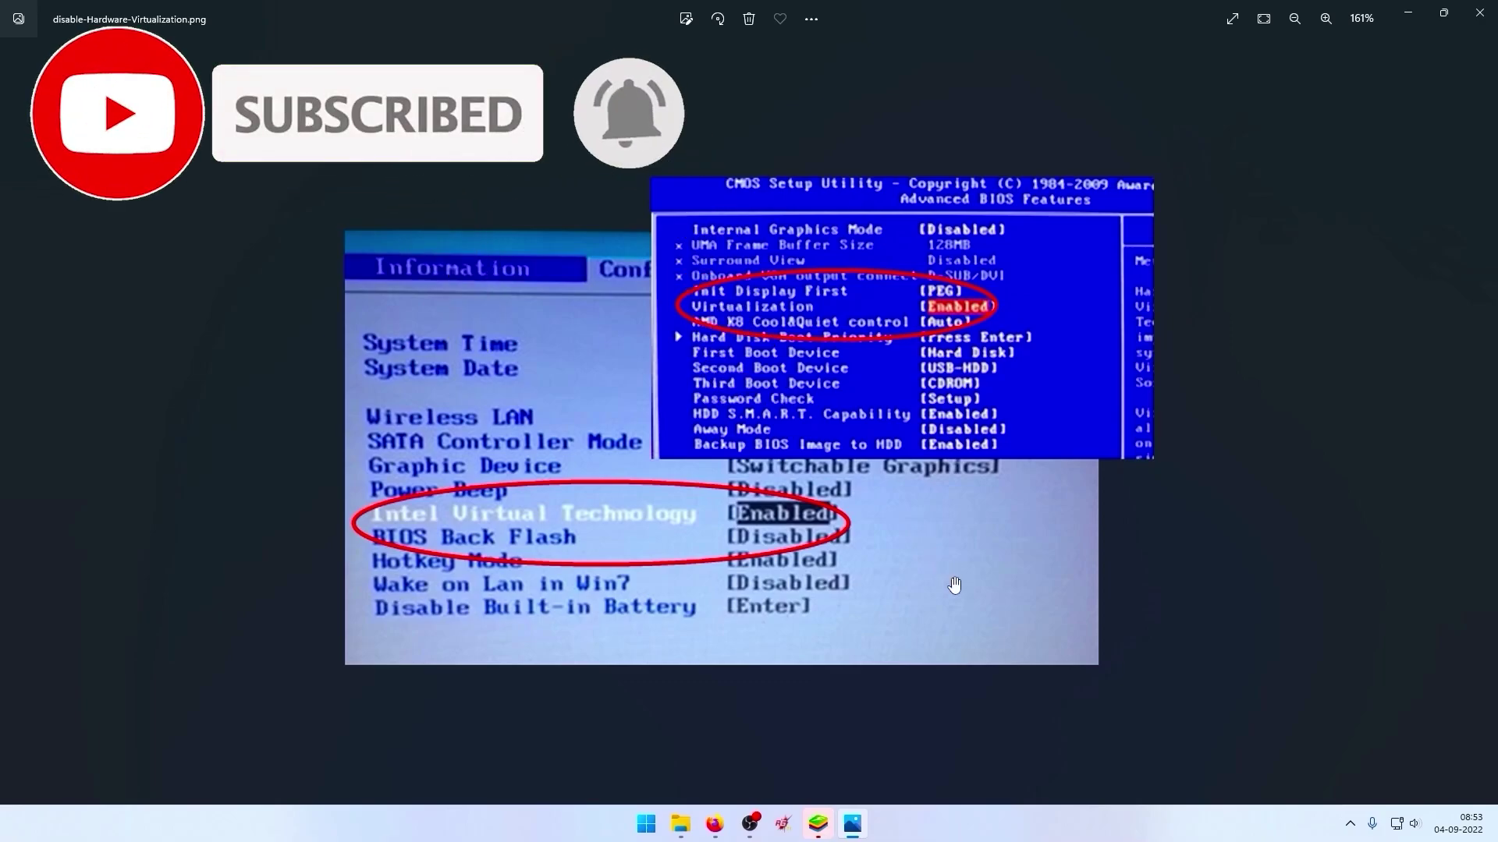
scroll(1167, 532, "down", 3)
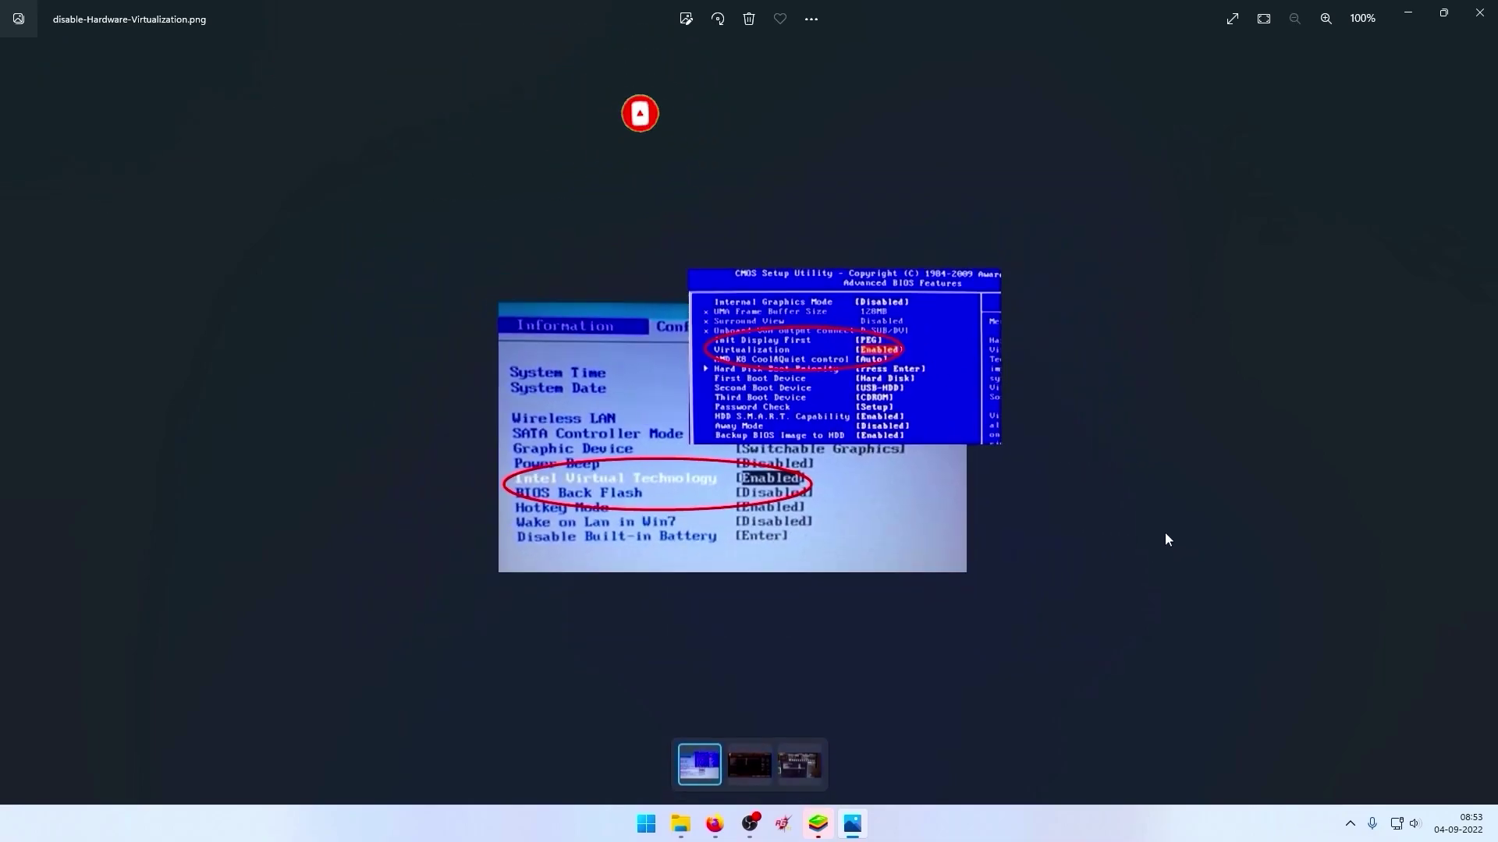
key("Right")
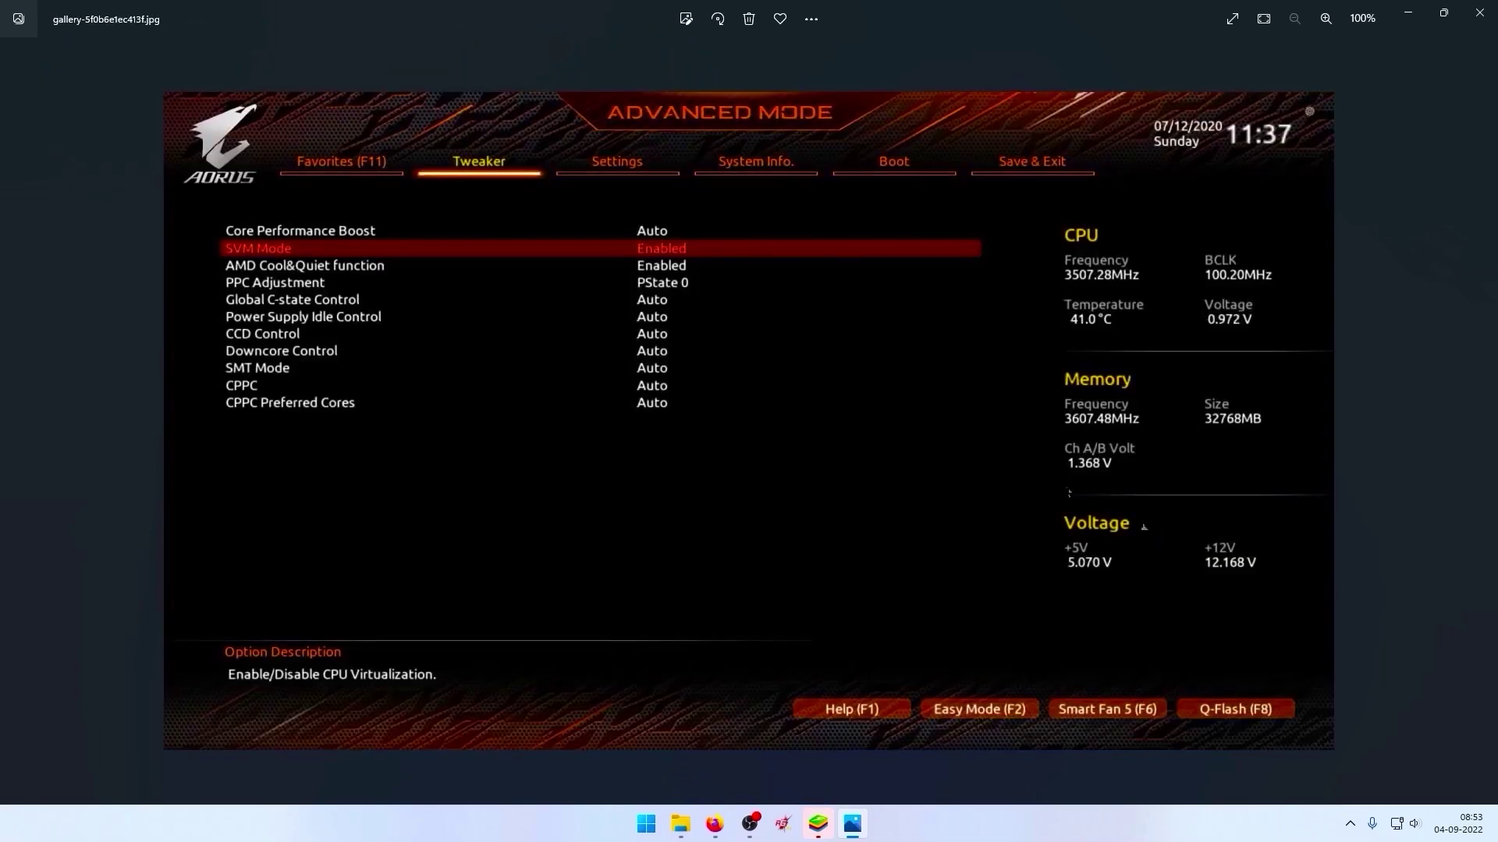
scroll(257, 251, "up", 1)
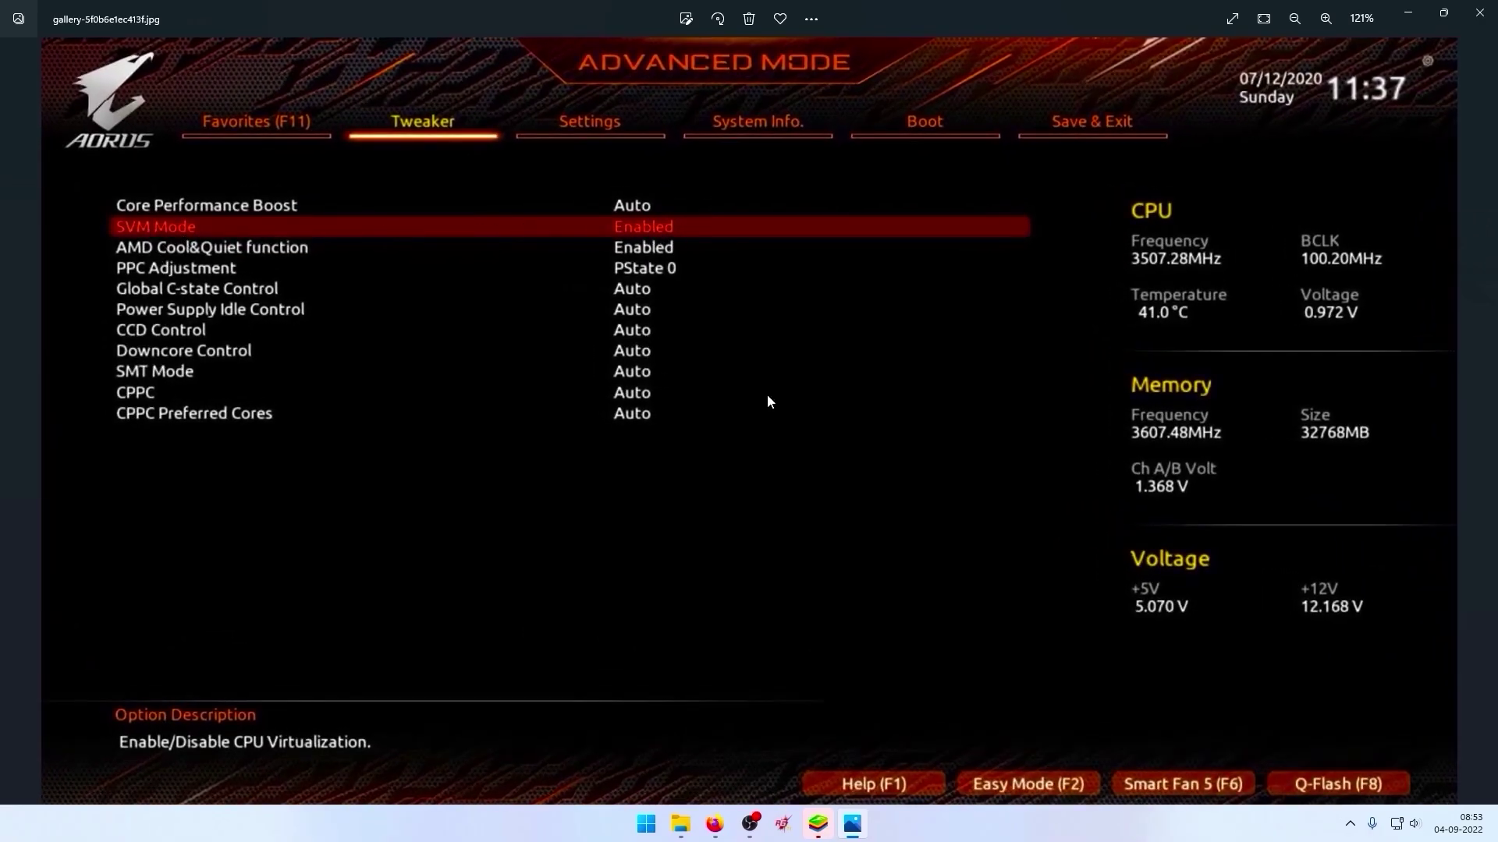
key("Right")
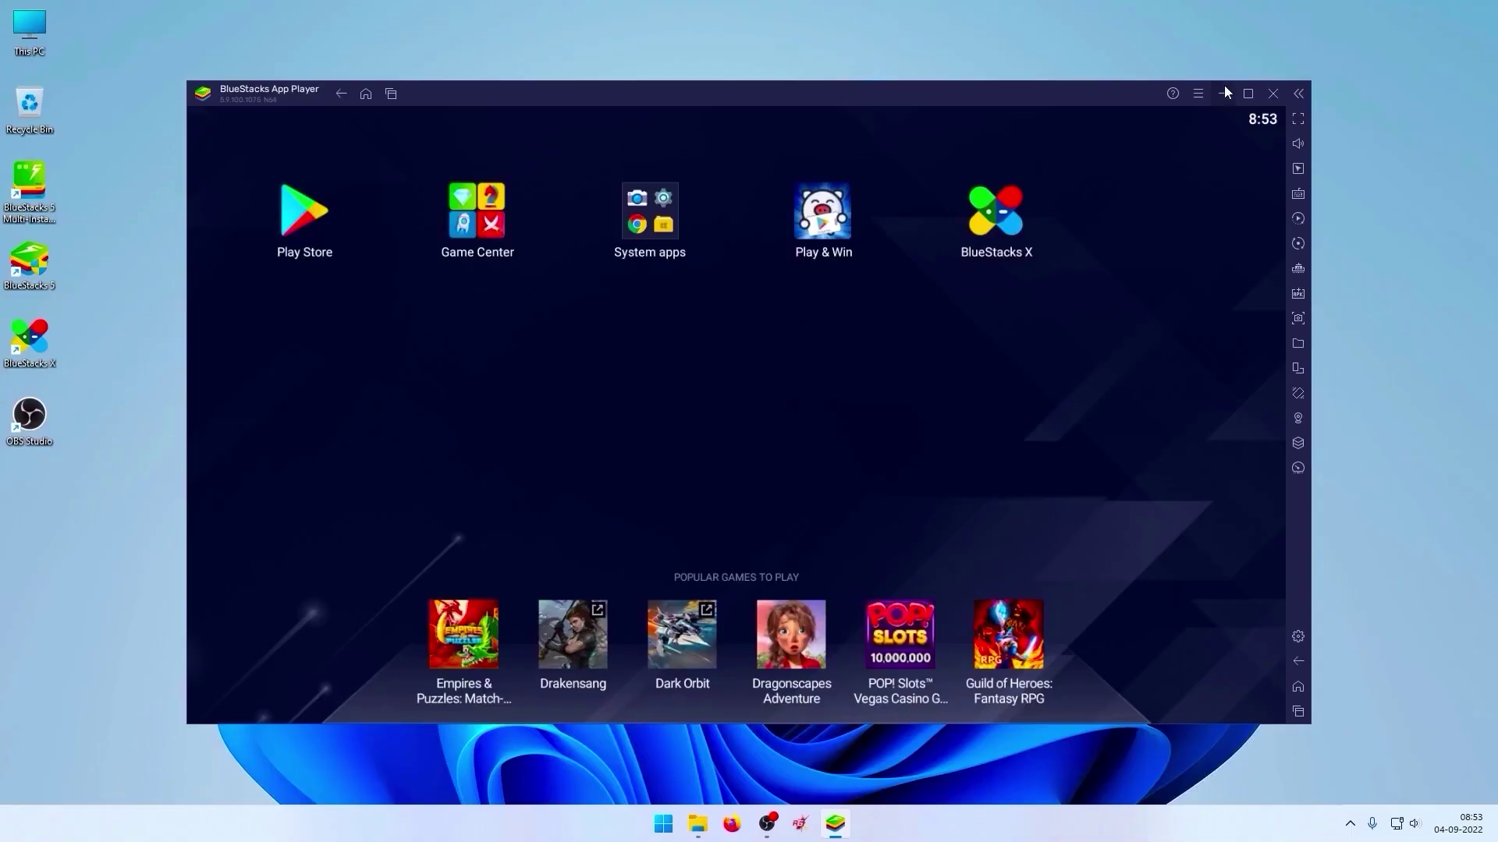
left_click(1222, 93)
left_click(835, 823)
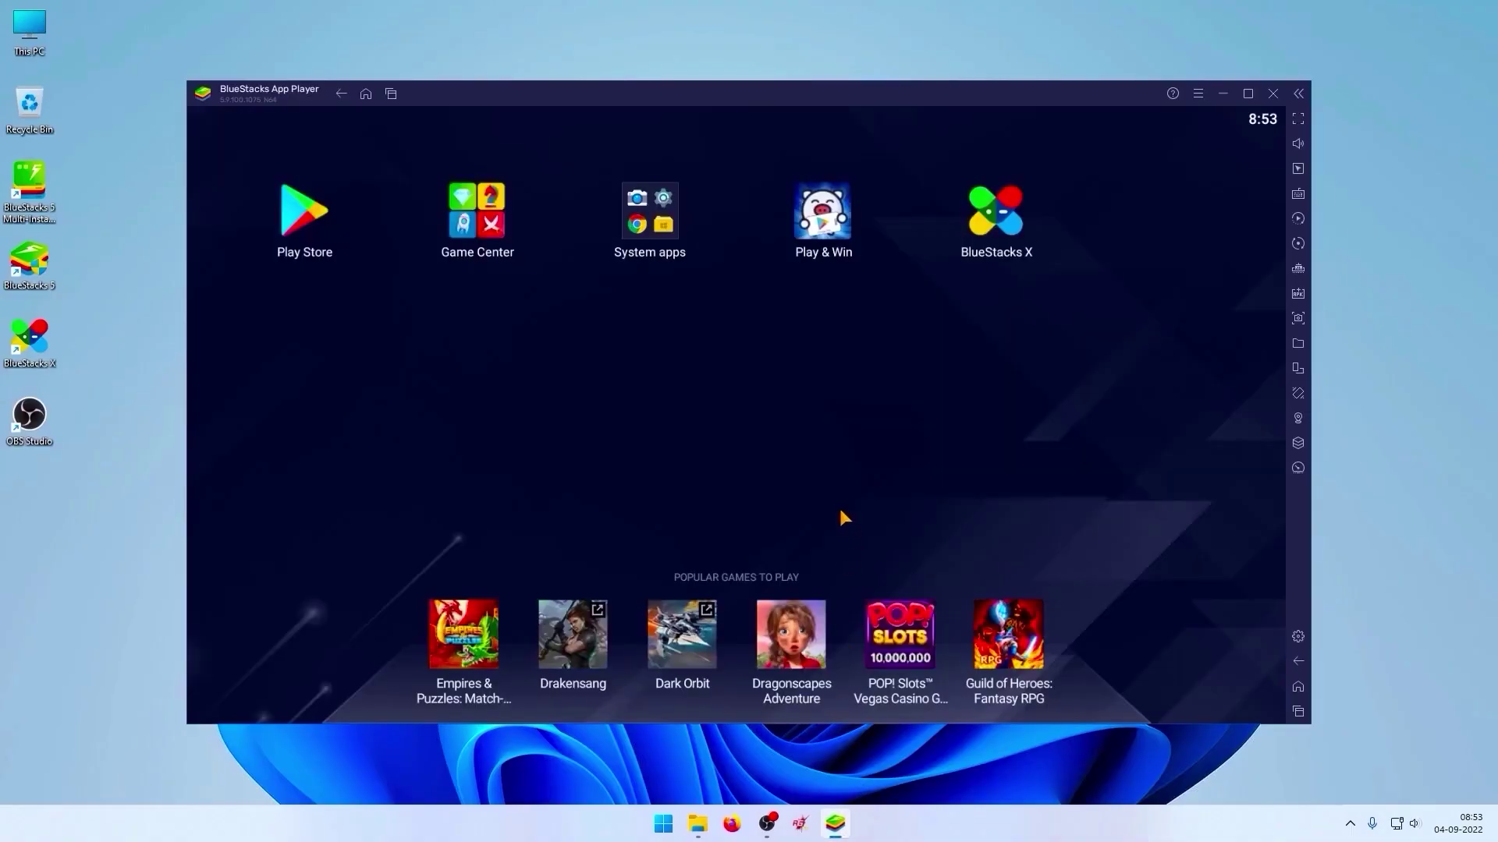